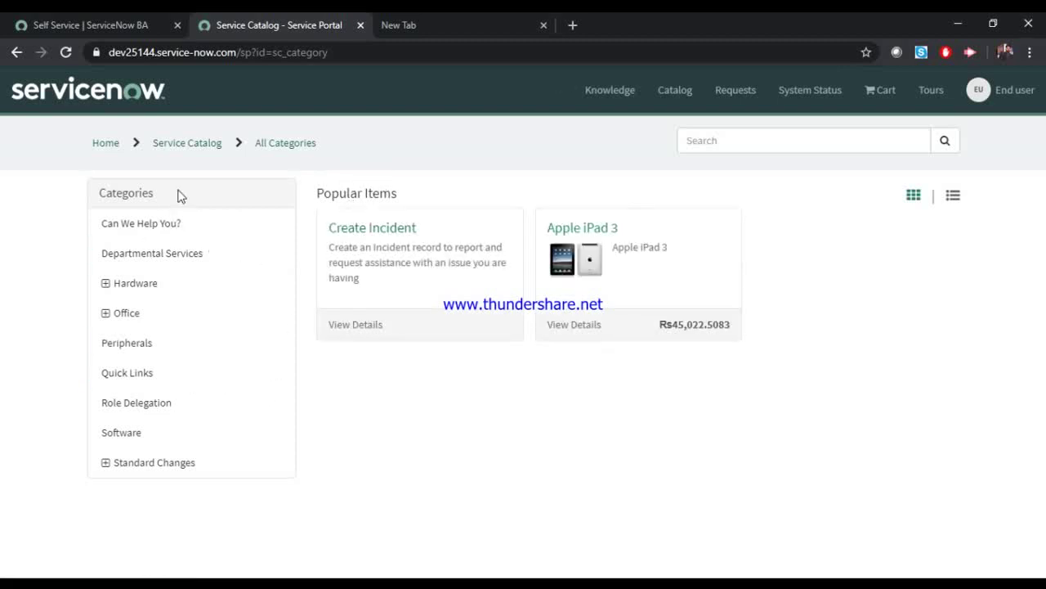
# - Submit a Create Incident request with urgency "3 - Low" and the issue description "Testing for the MI Demo - Session."
pyautogui.click(398, 237)
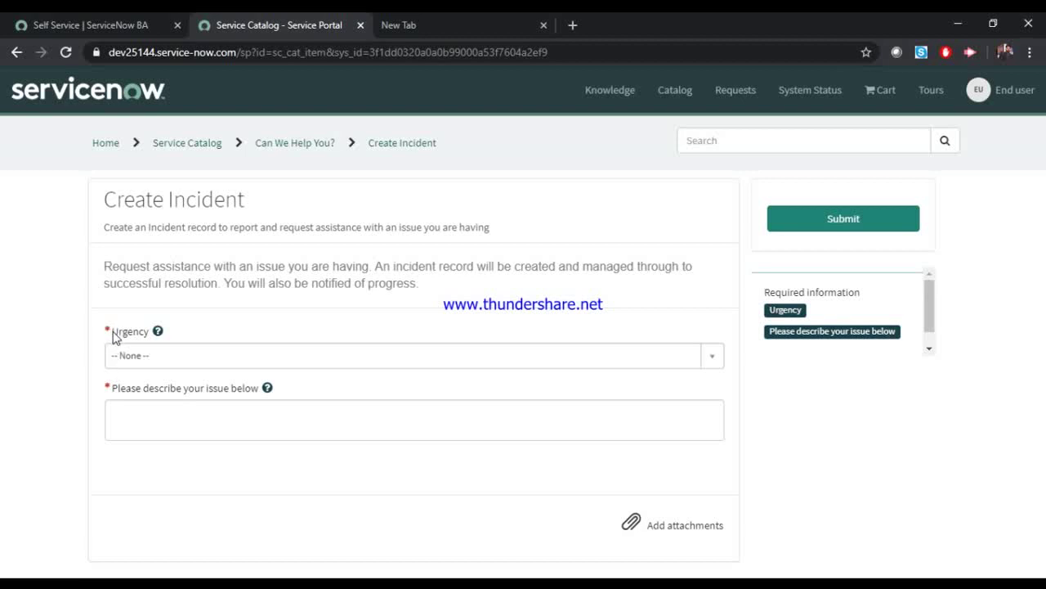
pyautogui.click(175, 360)
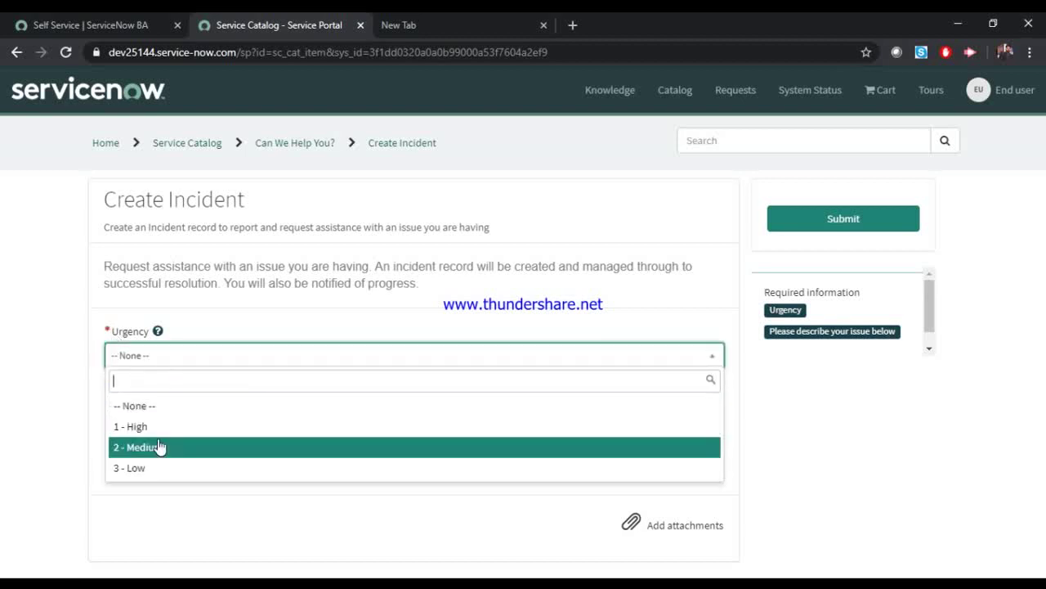
pyautogui.click(156, 470)
pyautogui.click(162, 424)
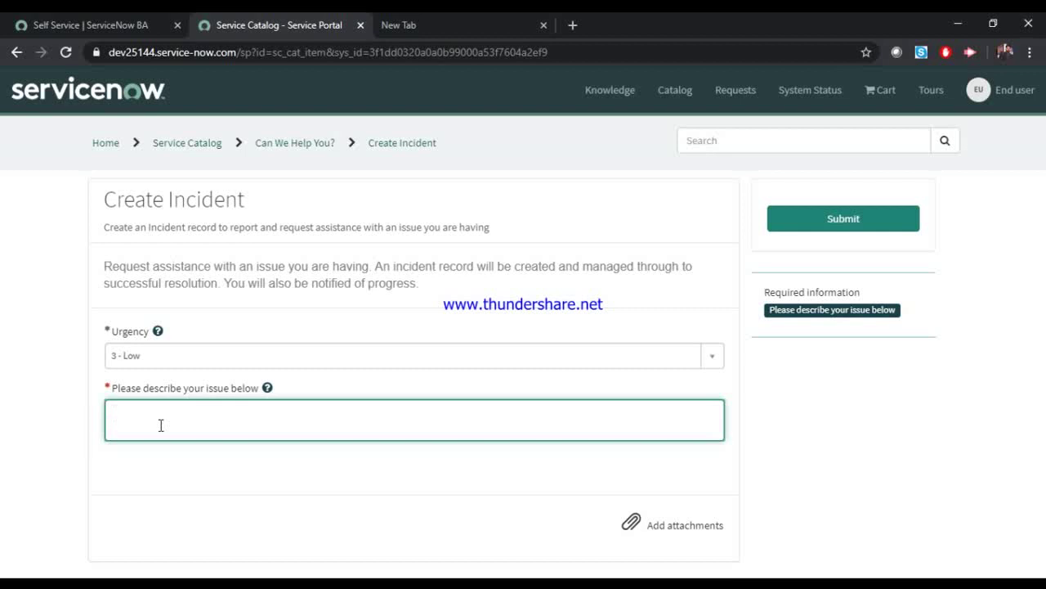
pyautogui.write('Testing for ')
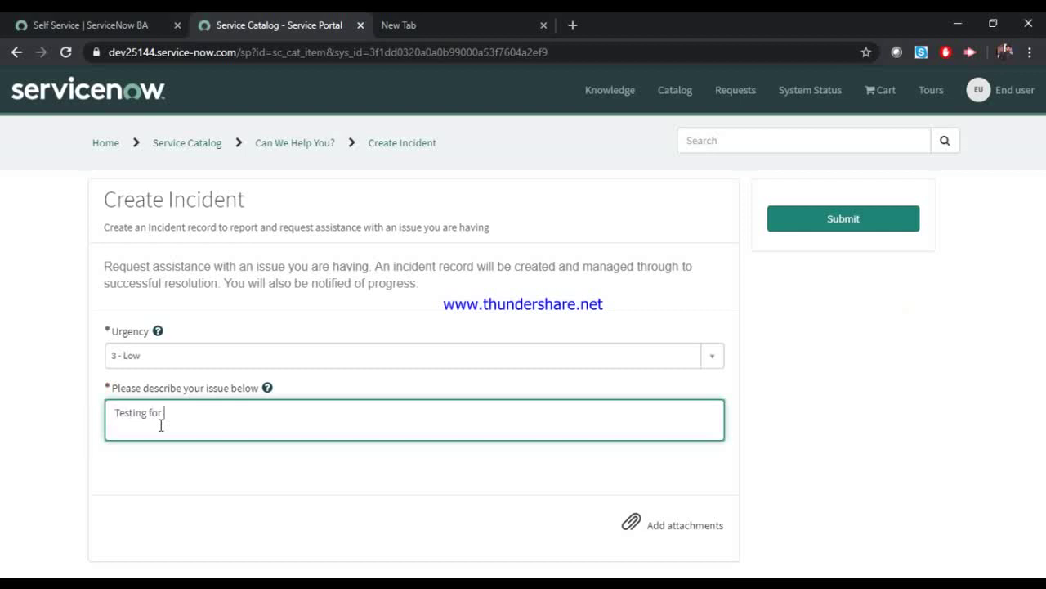
pyautogui.write('the MI Demo - Session.')
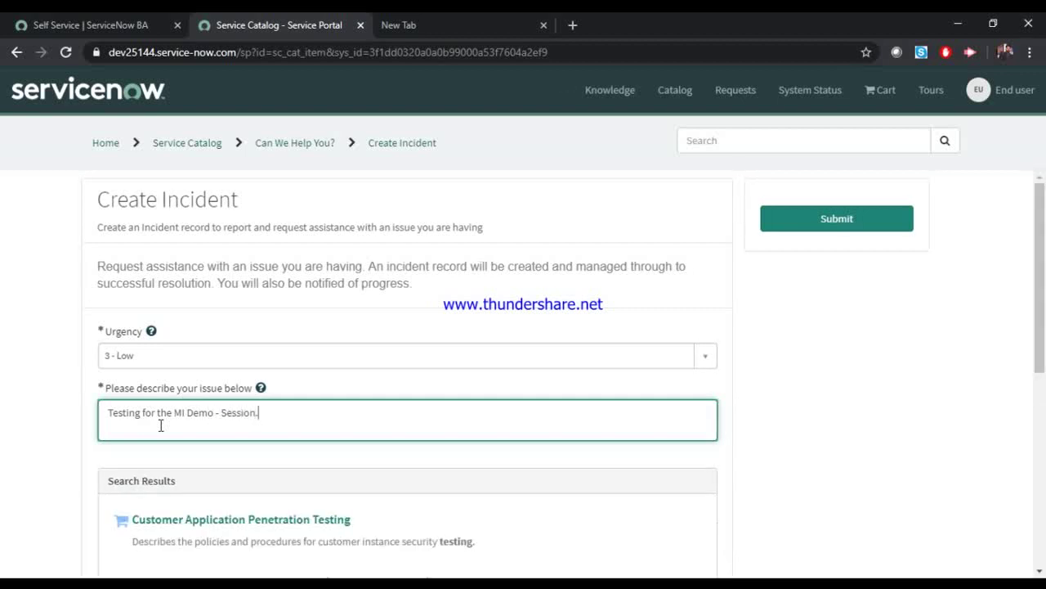
pyautogui.scroll(-2, 221, 376)
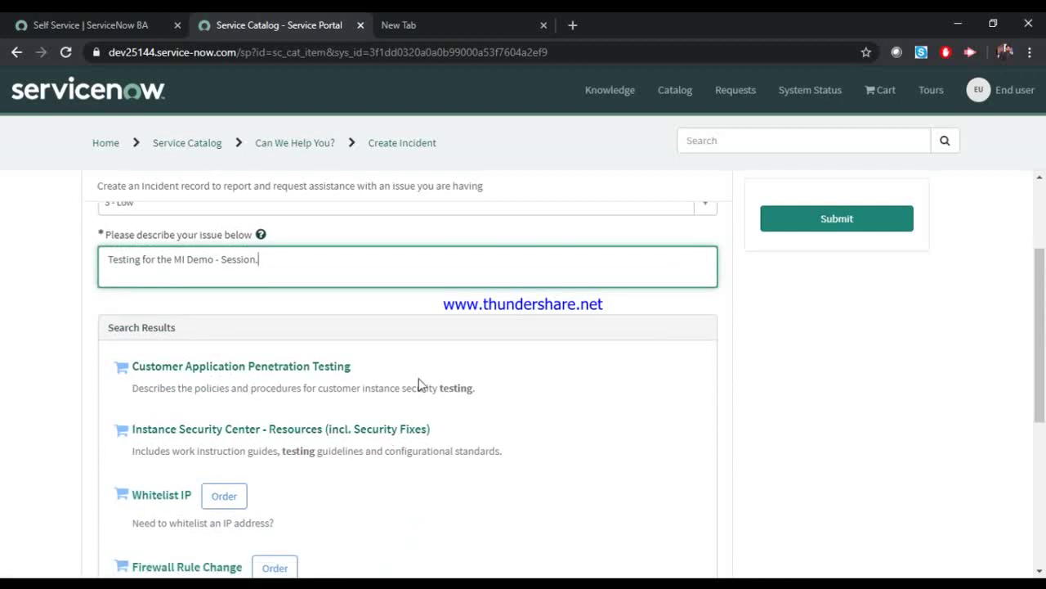
pyautogui.scroll(2, 418, 384)
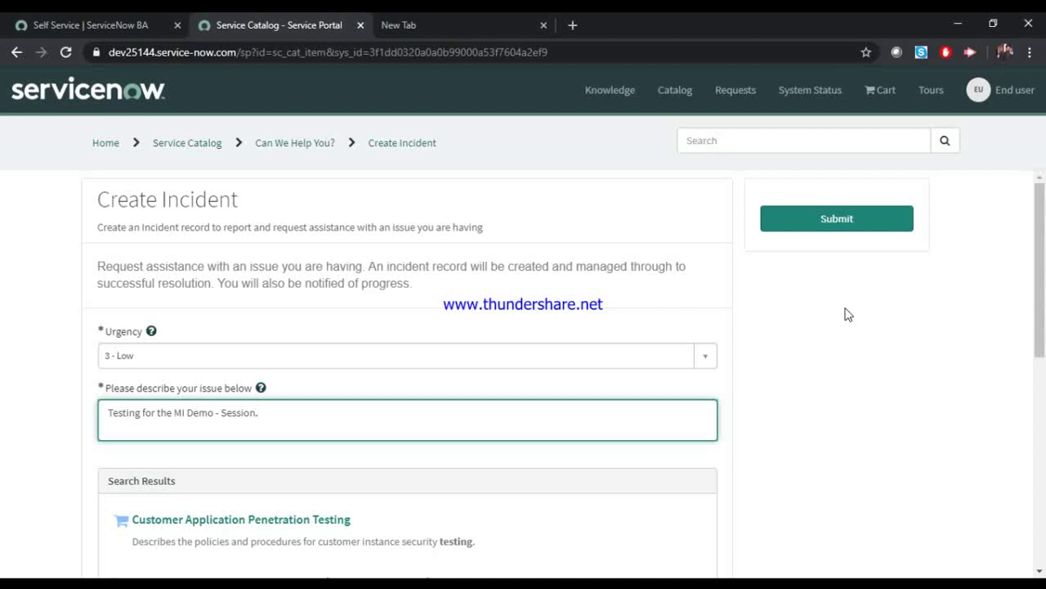
pyautogui.click(840, 228)
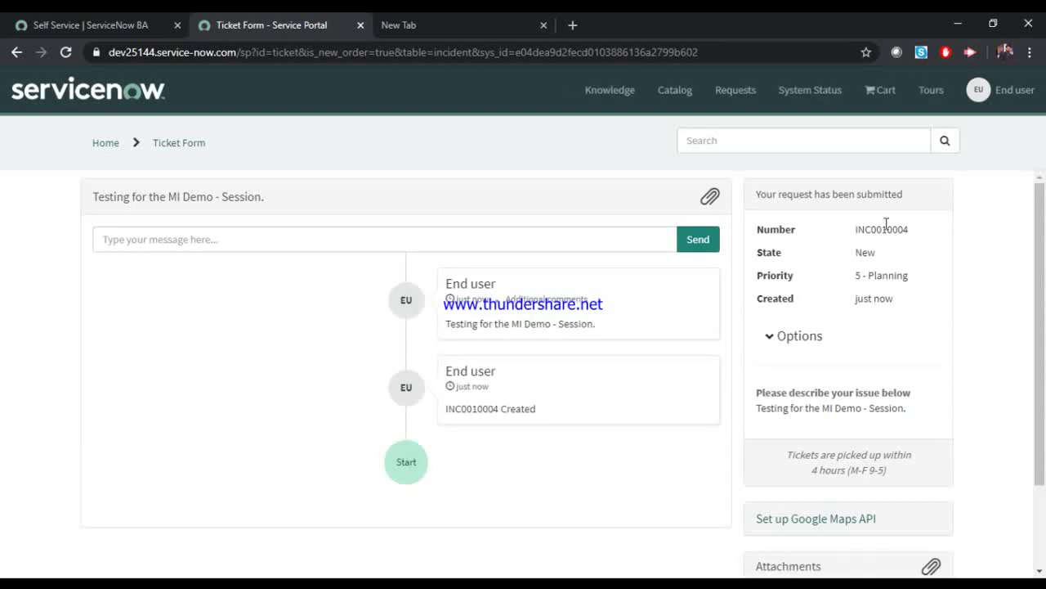
pyautogui.doubleClick(883, 231)
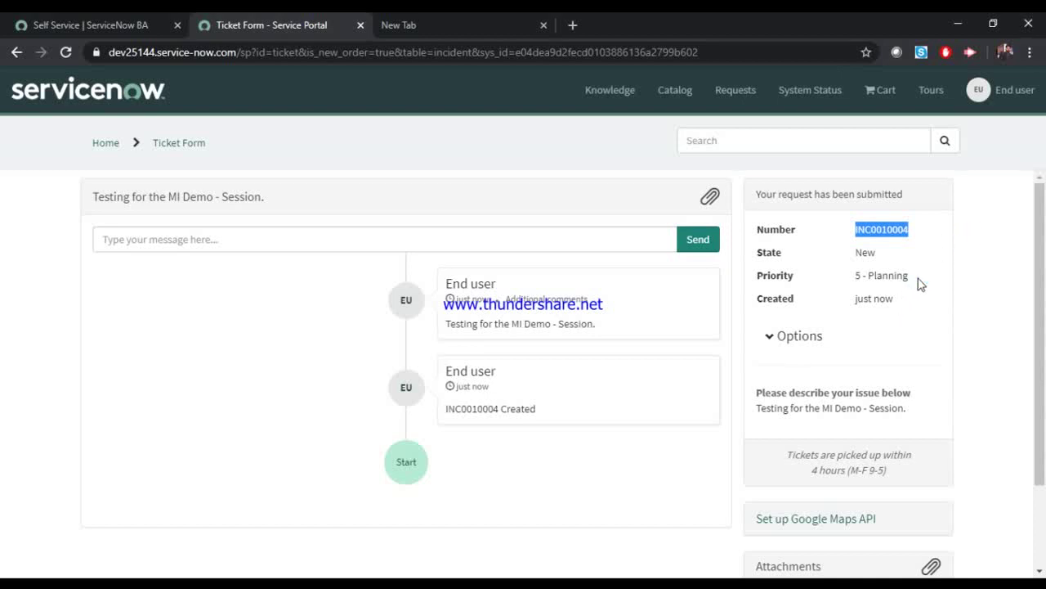
# - Return to the Self Service page, end the End user impersonation and impersonate Resolver Group instead
pyautogui.click(89, 26)
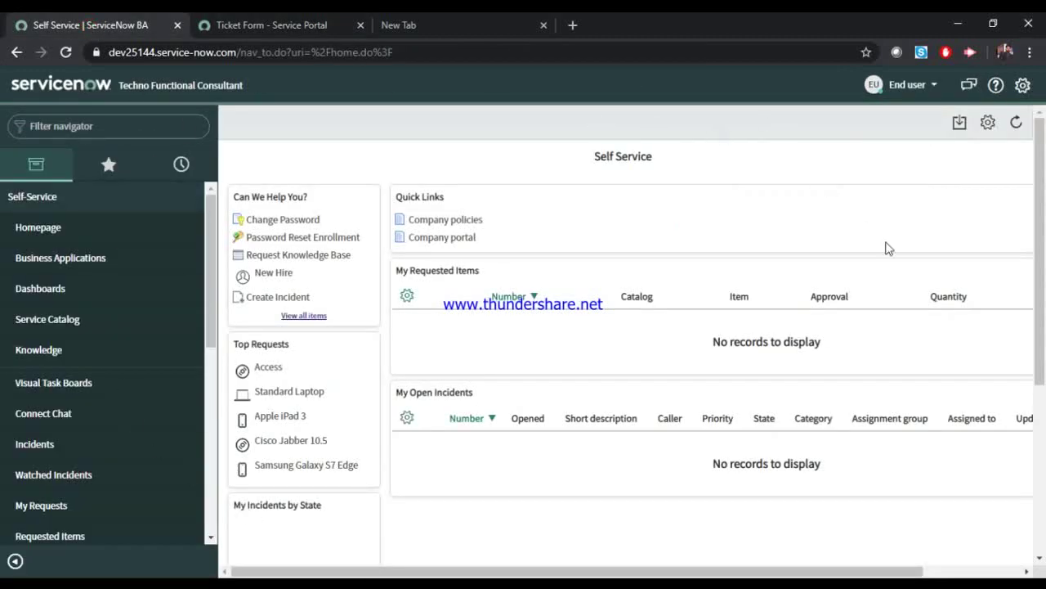
pyautogui.click(936, 88)
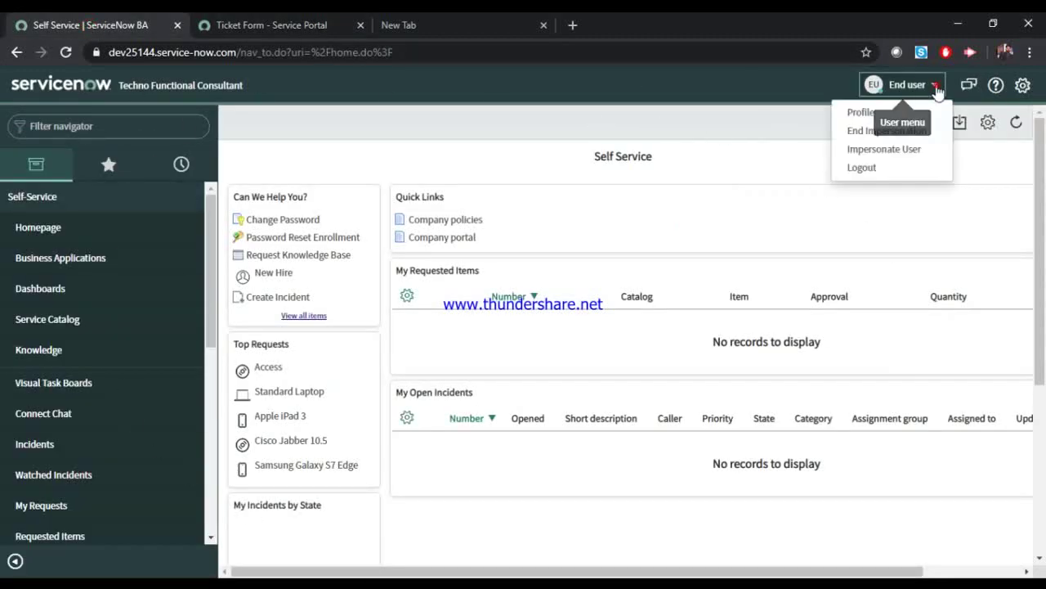
pyautogui.click(884, 134)
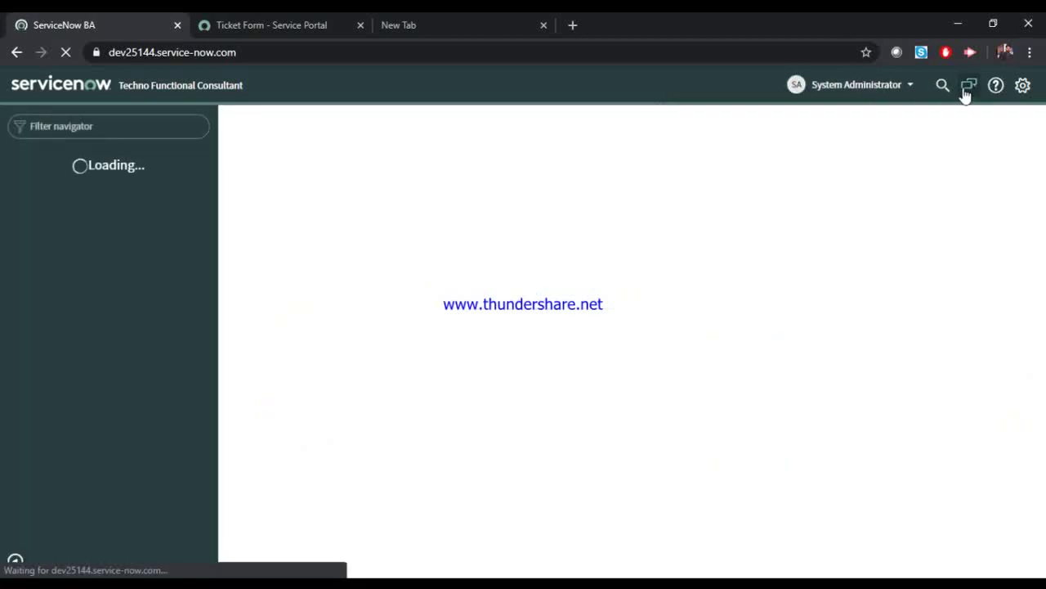
pyautogui.click(913, 88)
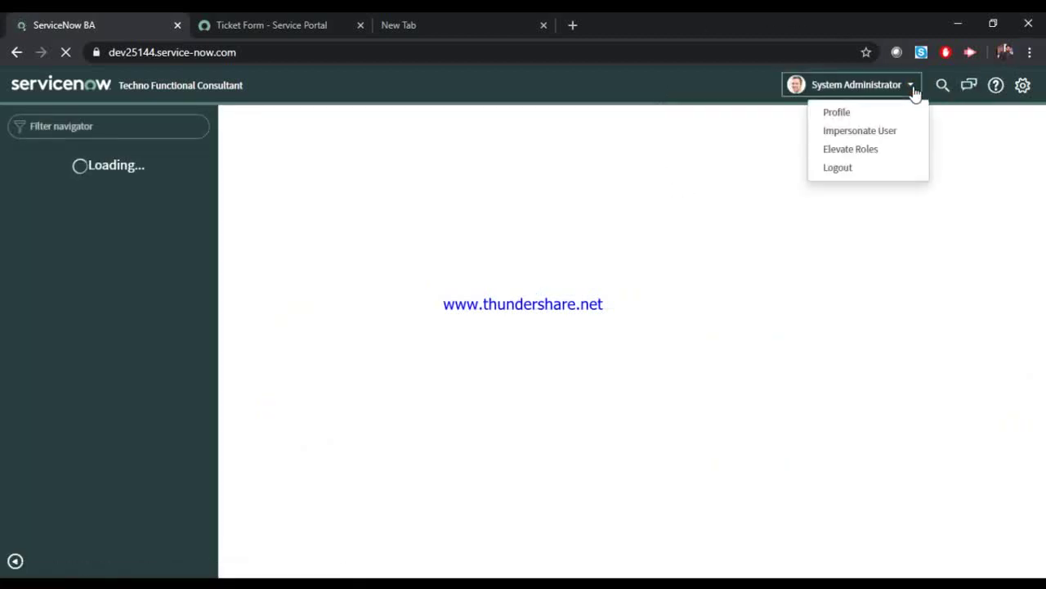
pyautogui.click(852, 132)
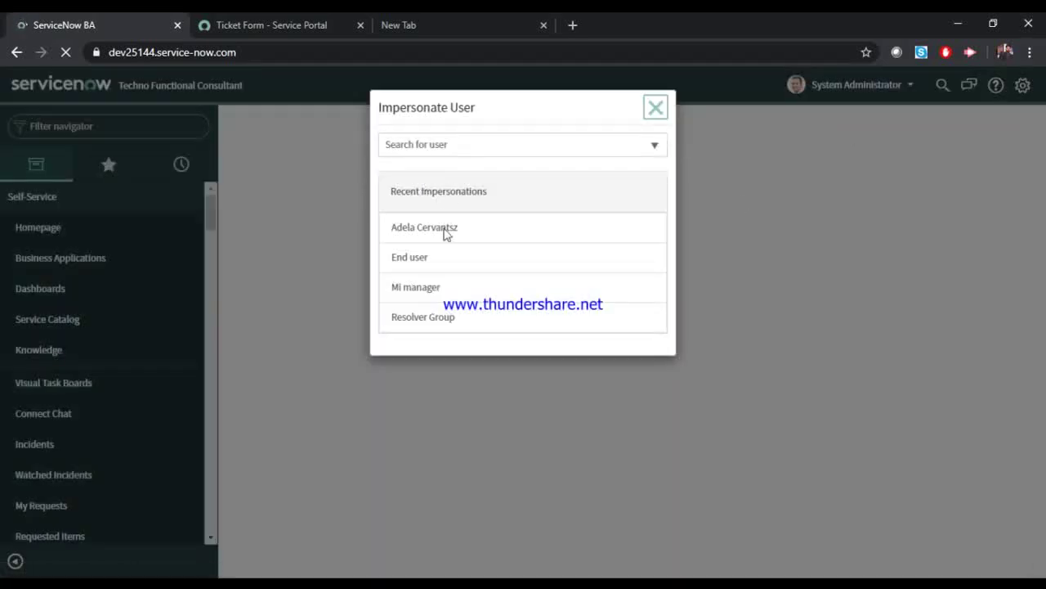
pyautogui.click(433, 319)
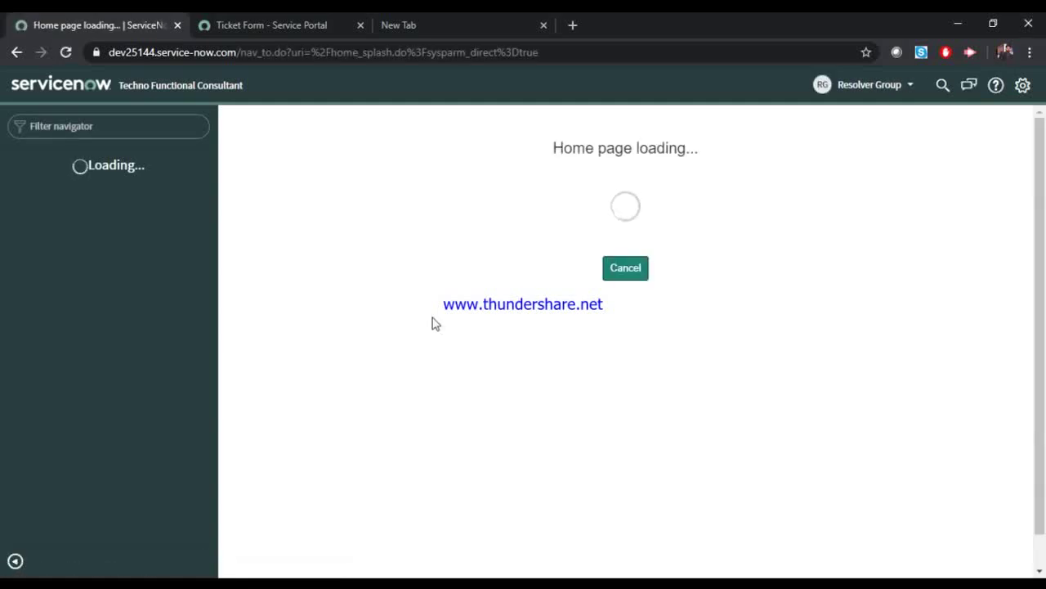
# - Filter the navigator for "incident", list the open incidents and open the "Testing for the MI Demo - Session." record
pyautogui.click(94, 124)
pyautogui.write('Inc')
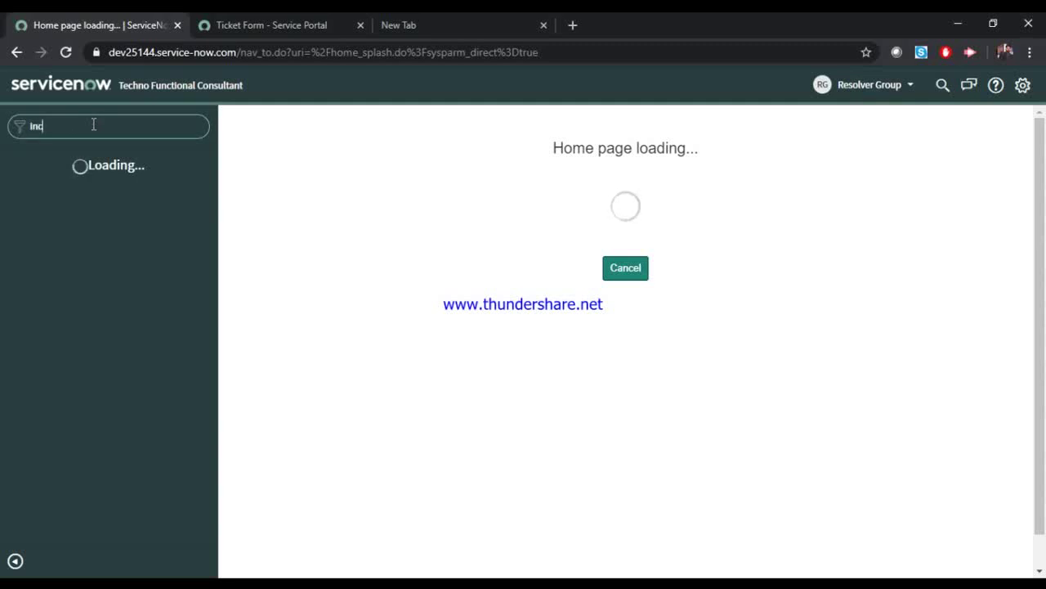
pyautogui.write('ident')
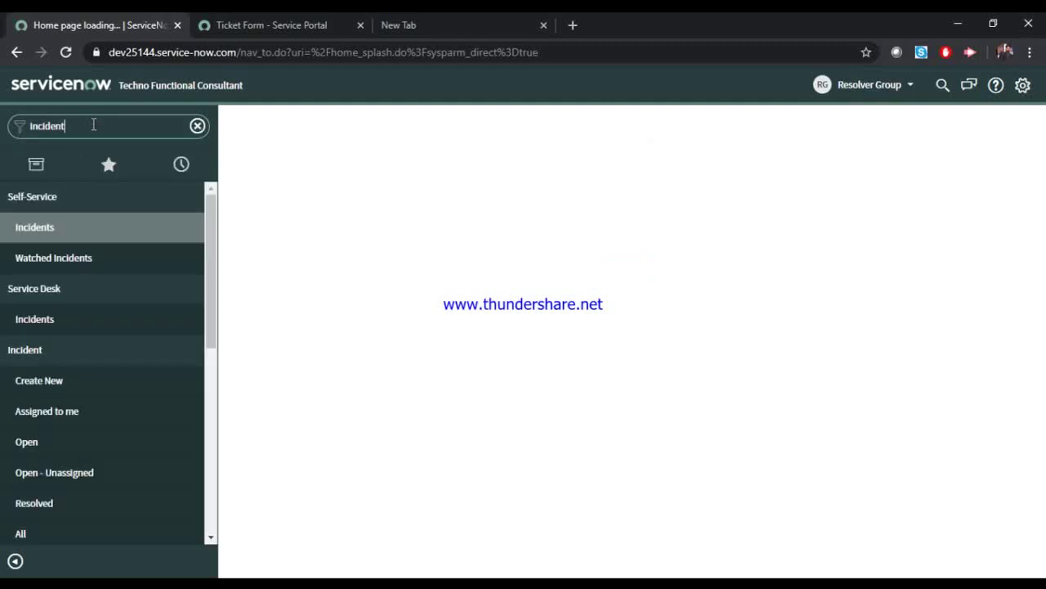
pyautogui.click(29, 447)
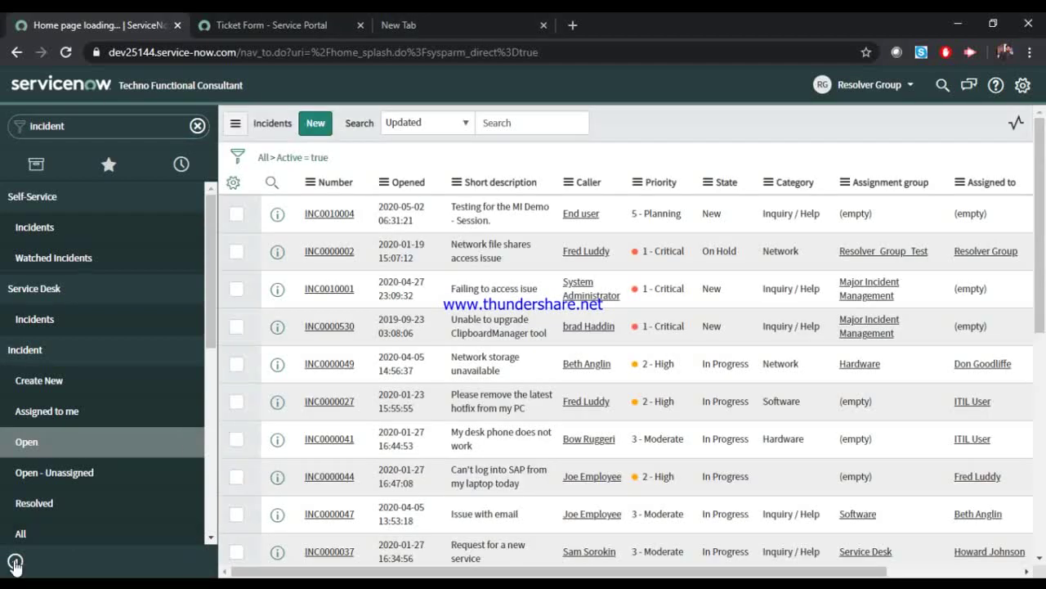
pyautogui.click(15, 564)
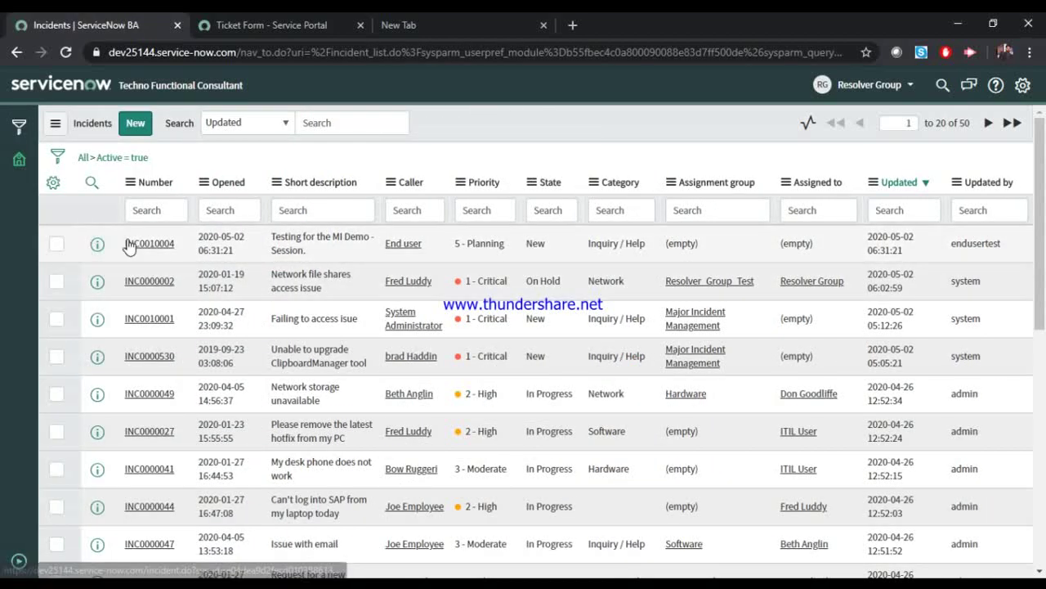
pyautogui.click(133, 246)
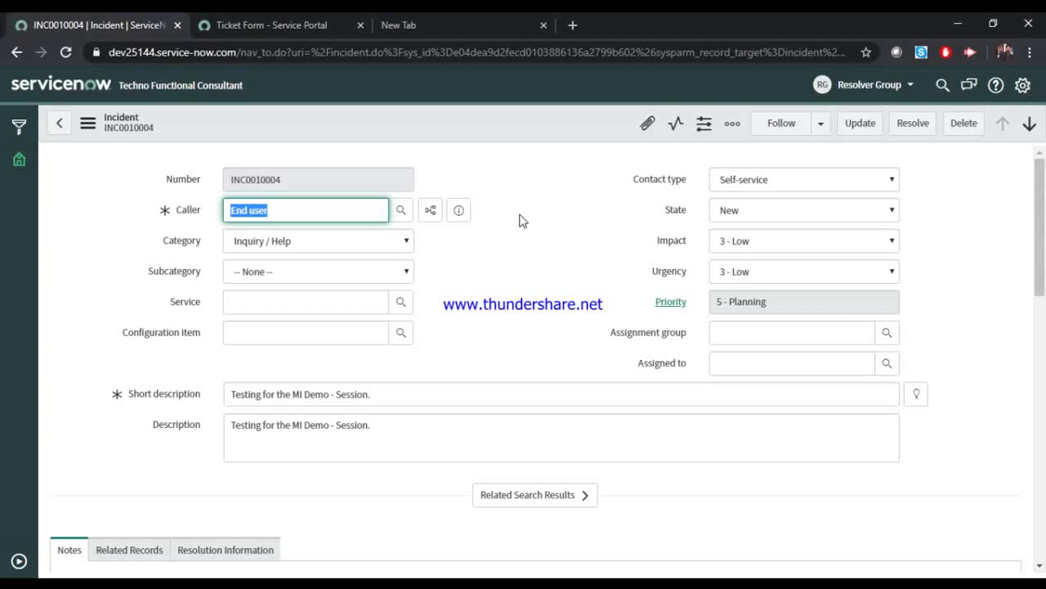
# - Set the incident's assignment group to Resolver_Group_Test and its assignee to Resolver Group, and save the update
pyautogui.click(735, 335)
pyautogui.write('Resolver')
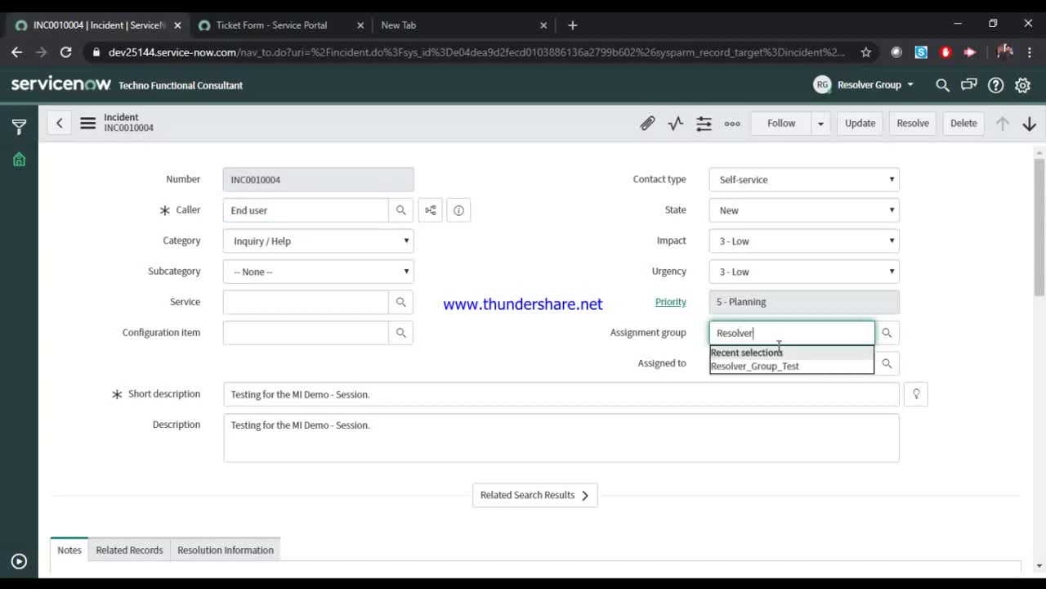
pyautogui.click(775, 366)
pyautogui.click(773, 366)
pyautogui.write('Res')
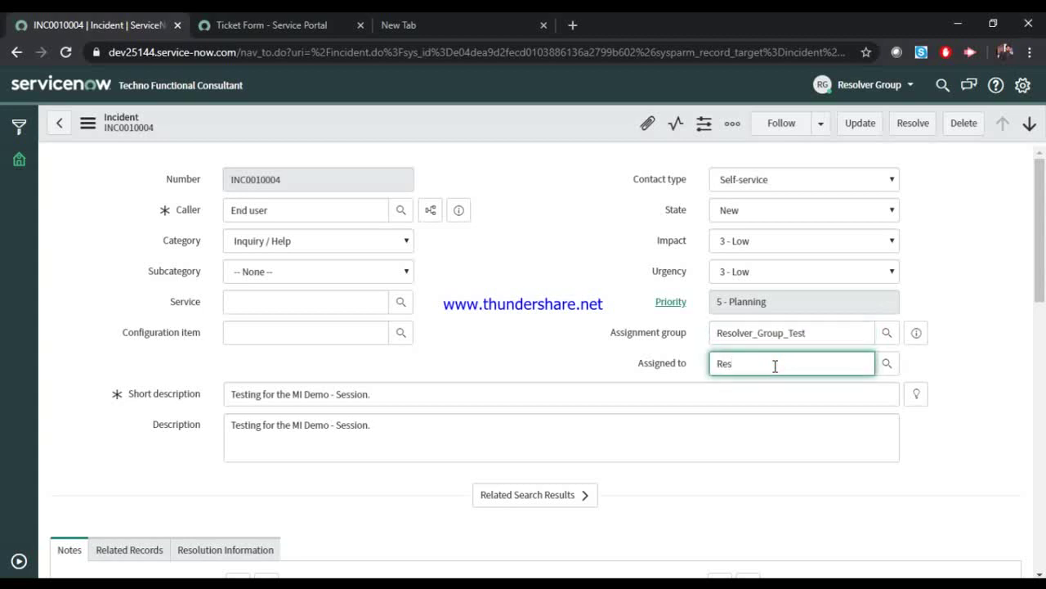
pyautogui.click(767, 396)
pyautogui.click(868, 127)
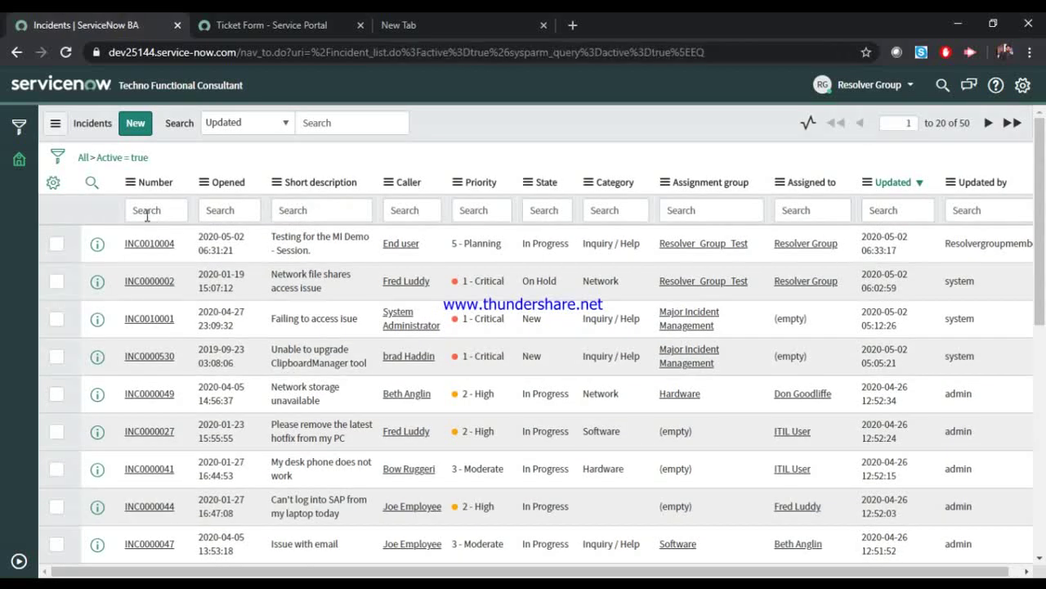
# - Reopen the "Testing for the MI Demo - Session." incident and examine its notes, activities, Task SLAs and Affected CIs
pyautogui.click(141, 244)
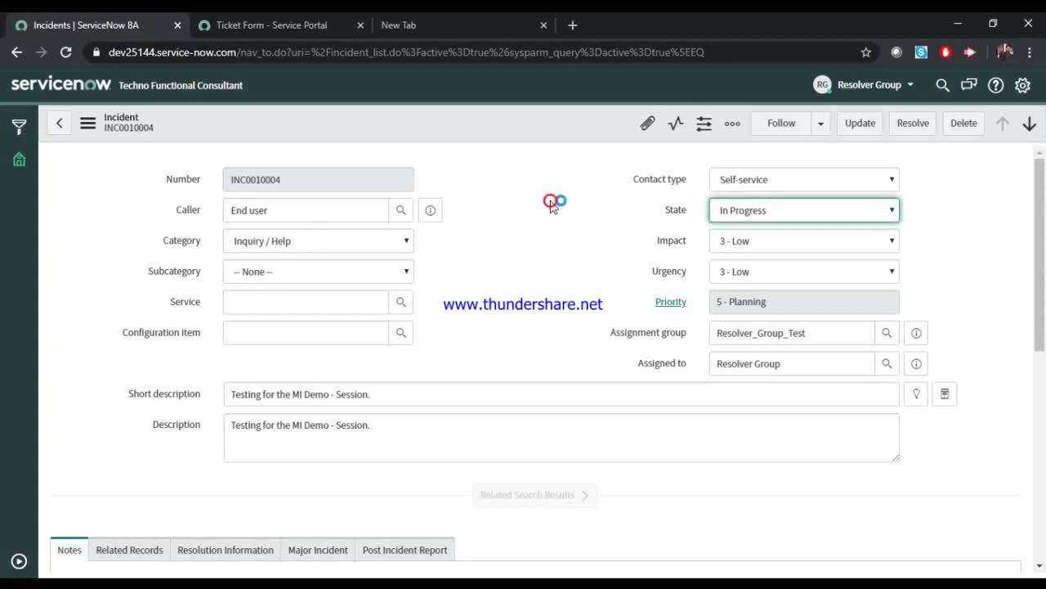
pyautogui.scroll(-7, 553, 204)
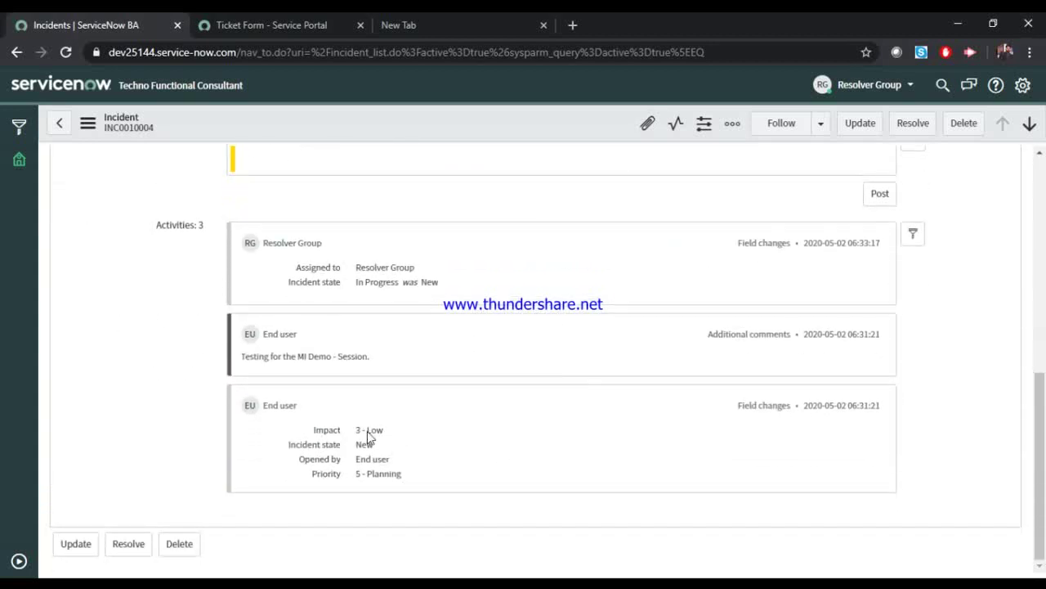
pyautogui.scroll(3, 564, 378)
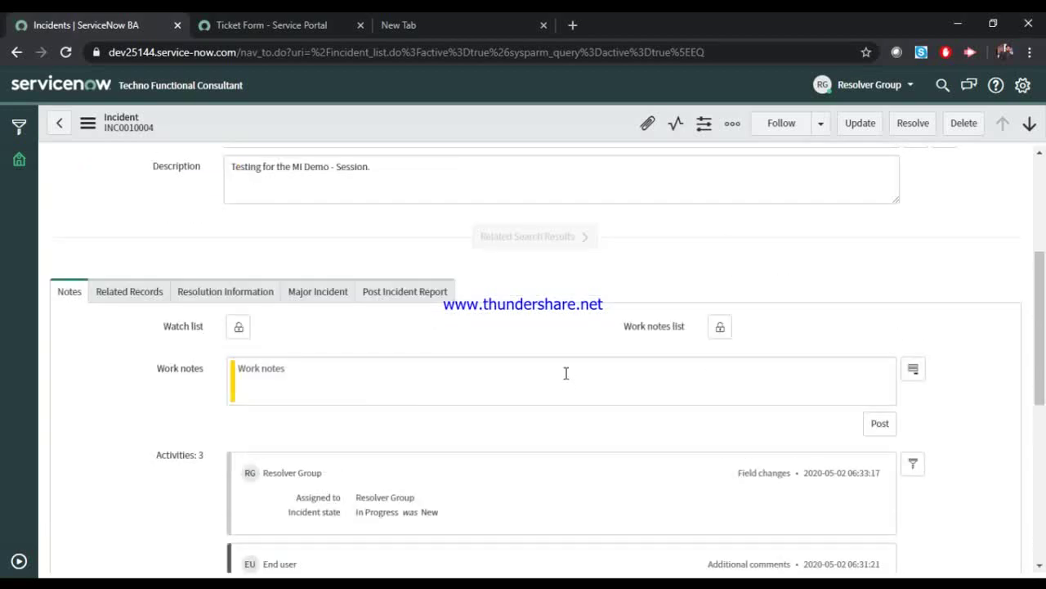
pyautogui.scroll(-5, 569, 379)
pyautogui.scroll(-2, 568, 380)
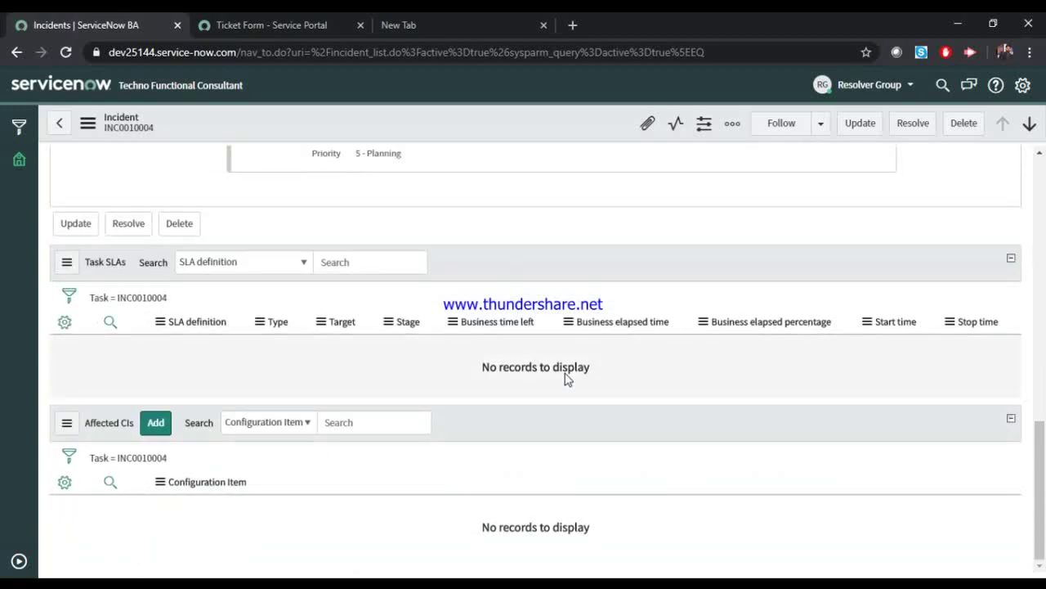
pyautogui.scroll(4, 568, 379)
pyautogui.scroll(-3, 569, 378)
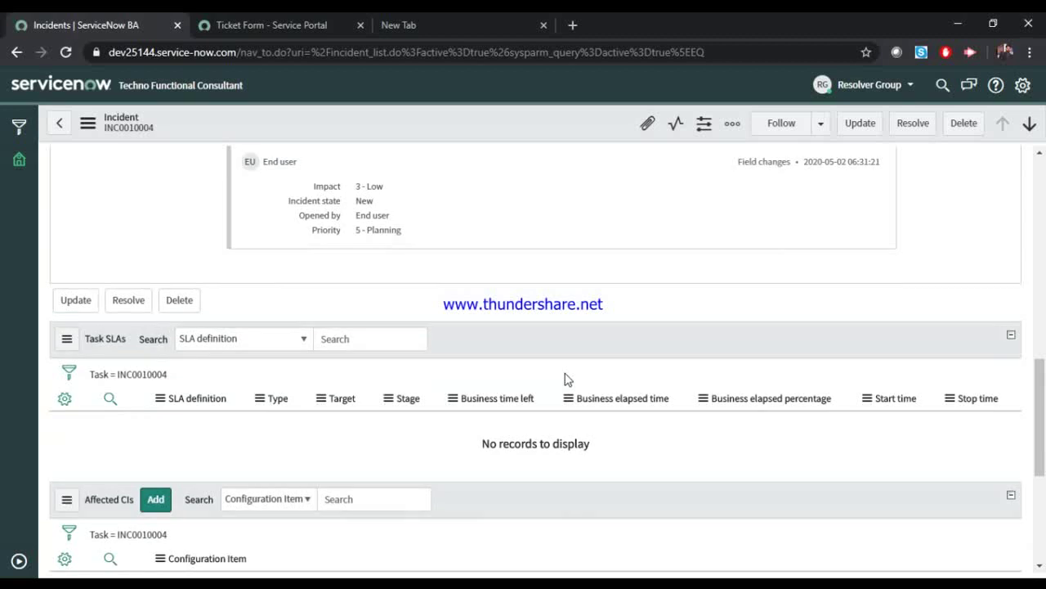
pyautogui.scroll(5, 568, 378)
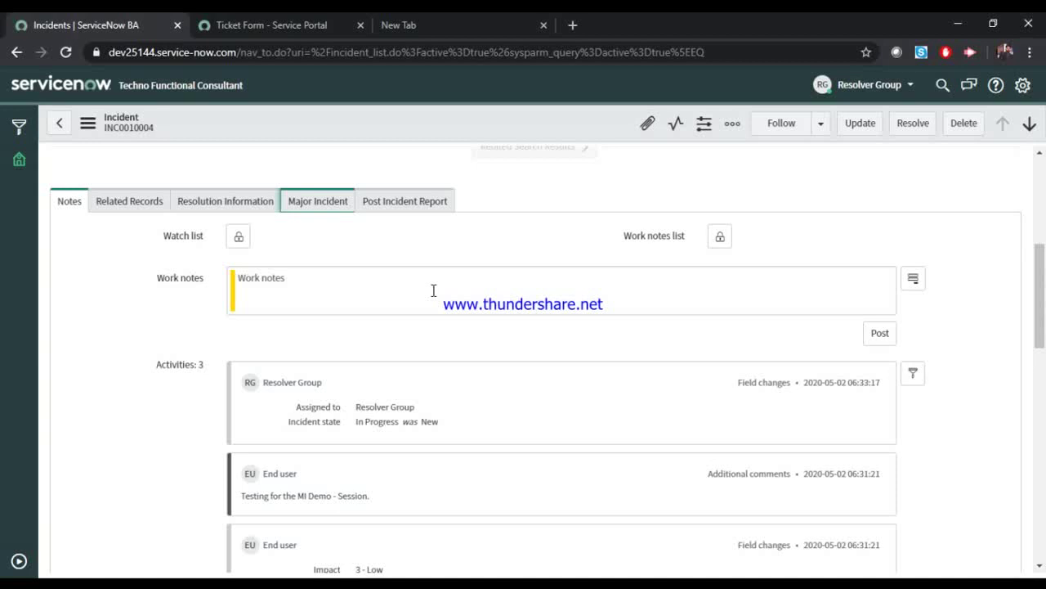
pyautogui.scroll(4, 428, 261)
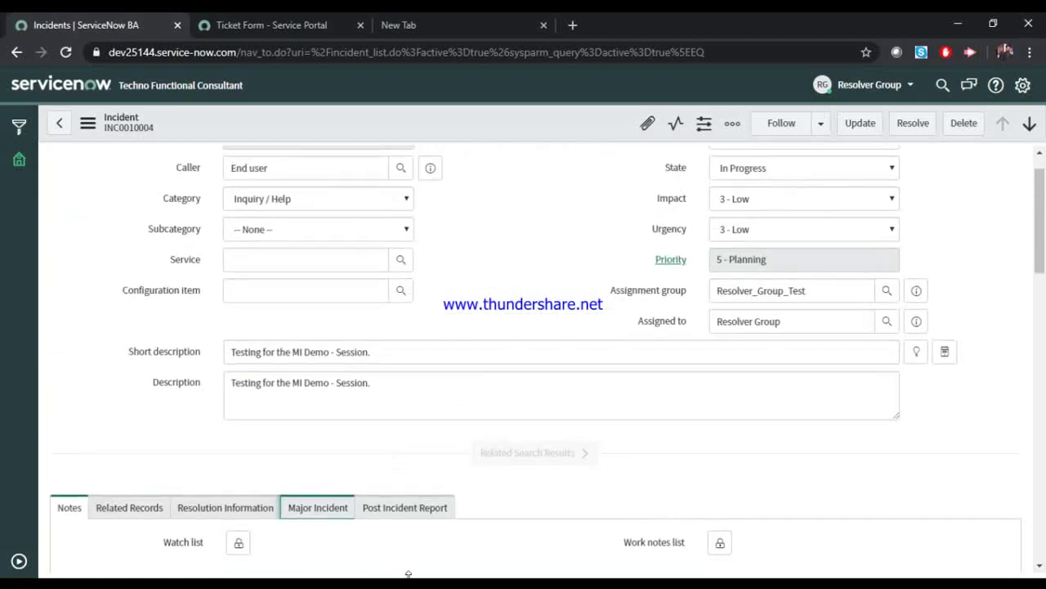
pyautogui.click(407, 508)
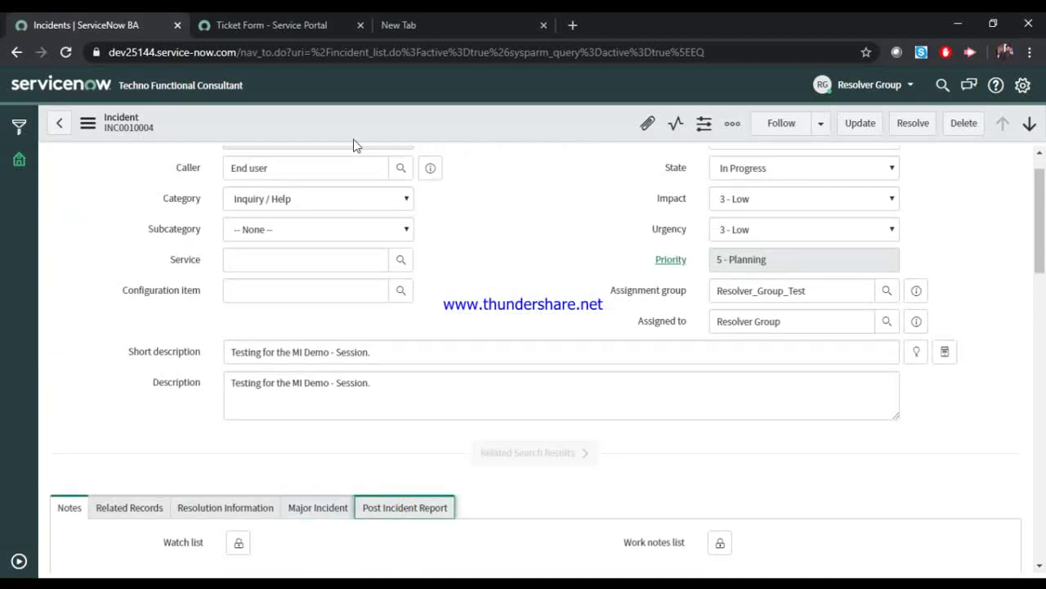
# - Examine the additional actions available for the "Testing for the MI Demo - Session." incident, including Propose Major Incident
pyautogui.click(89, 123)
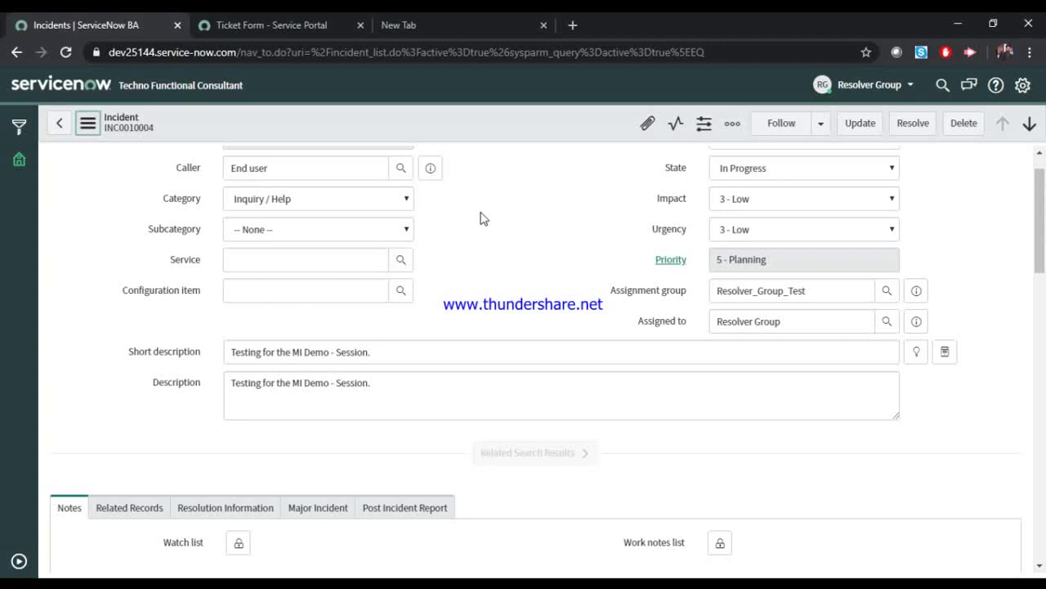
pyautogui.scroll(-3, 499, 262)
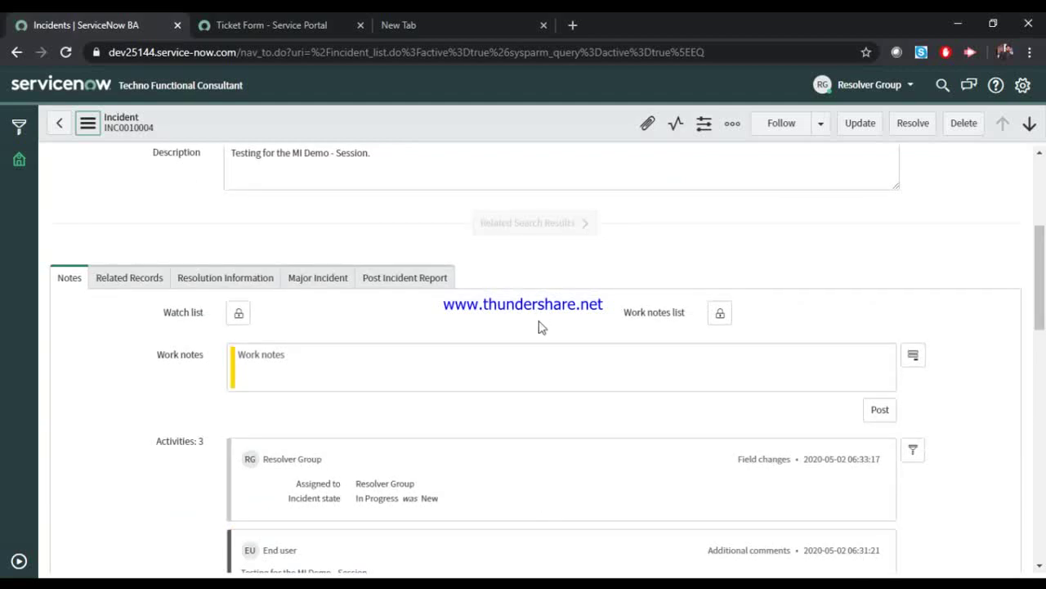
pyautogui.scroll(-1, 536, 343)
pyautogui.scroll(-5, 529, 320)
pyautogui.scroll(10, 528, 322)
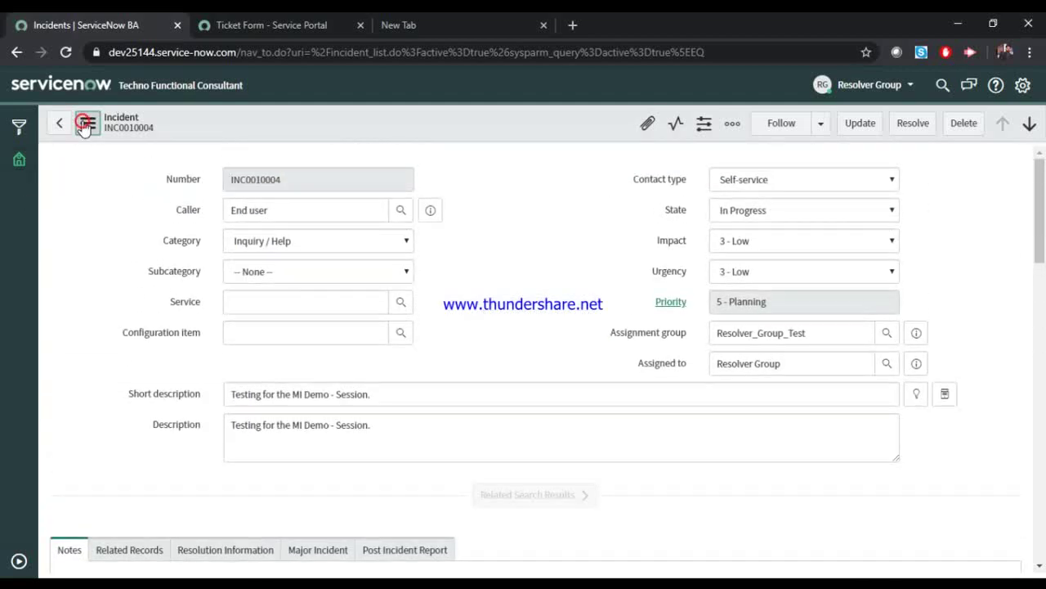
pyautogui.rightClick(327, 124)
pyautogui.rightClick(222, 127)
pyautogui.click(87, 125)
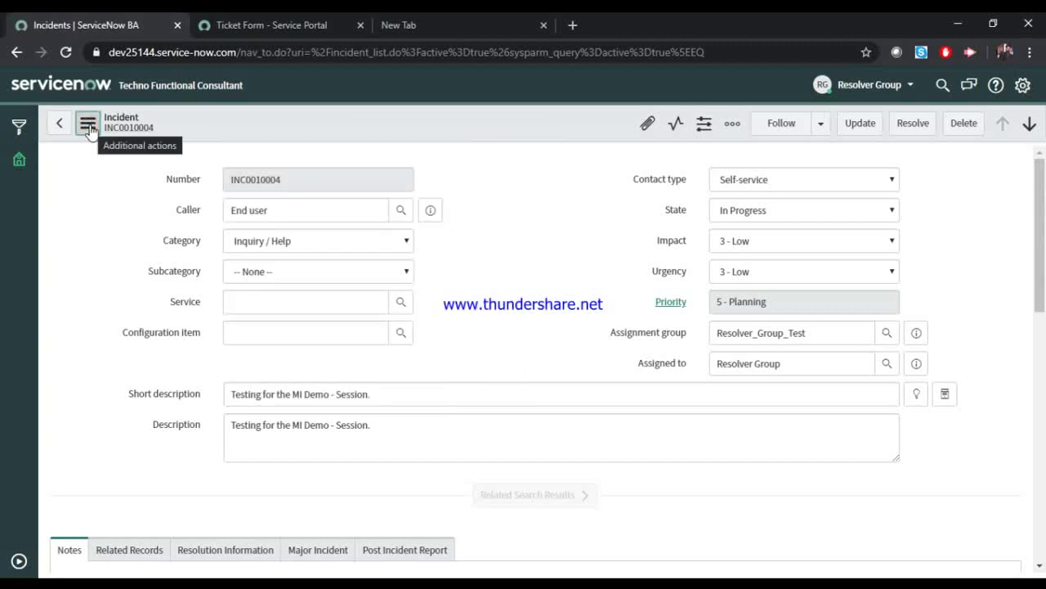
pyautogui.scroll(-10, 535, 265)
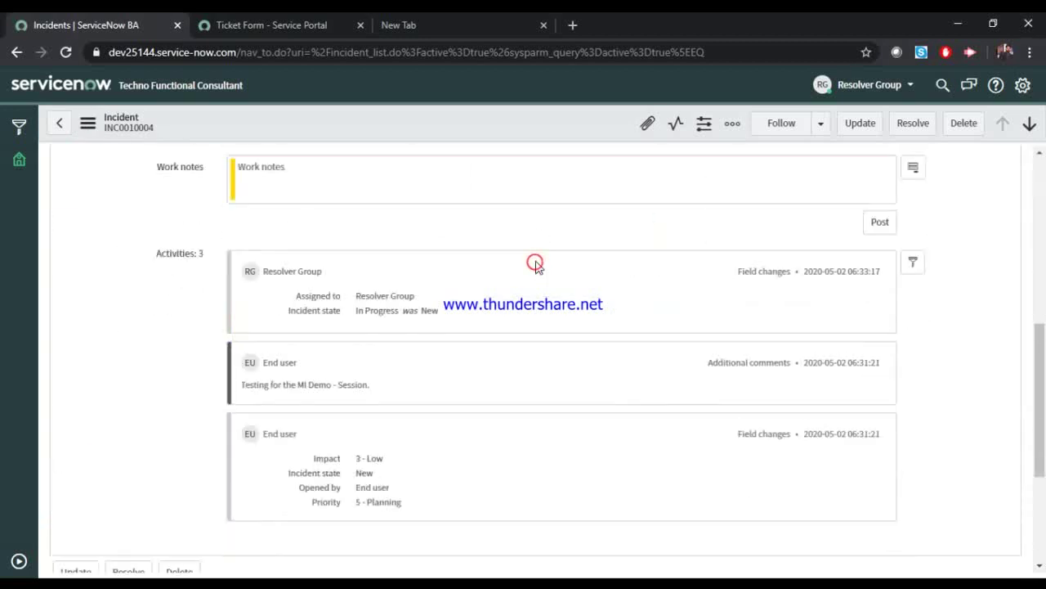
pyautogui.click(88, 127)
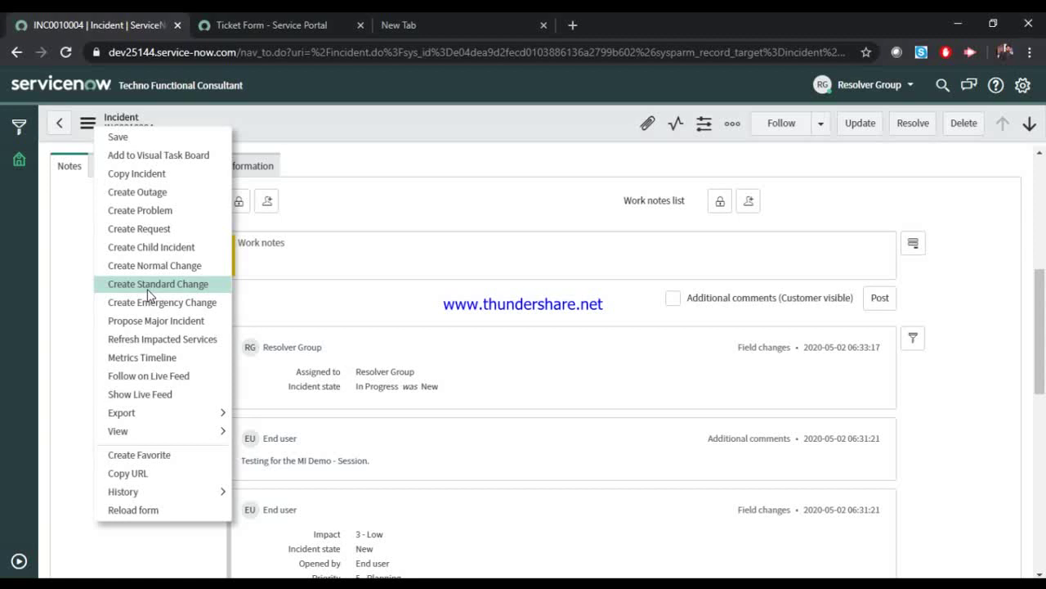
pyautogui.click(96, 343)
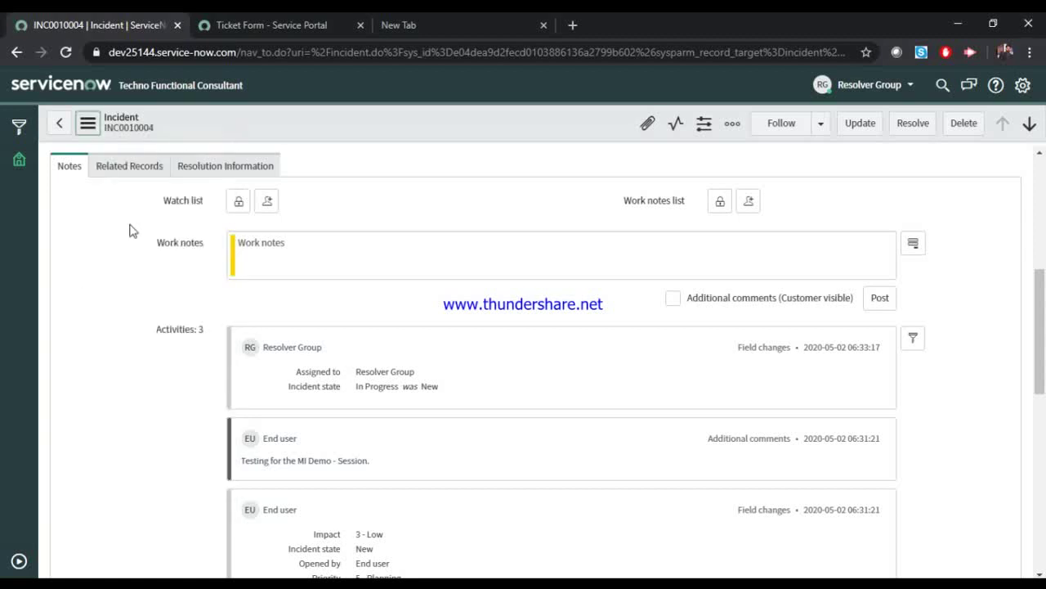
pyautogui.click(91, 133)
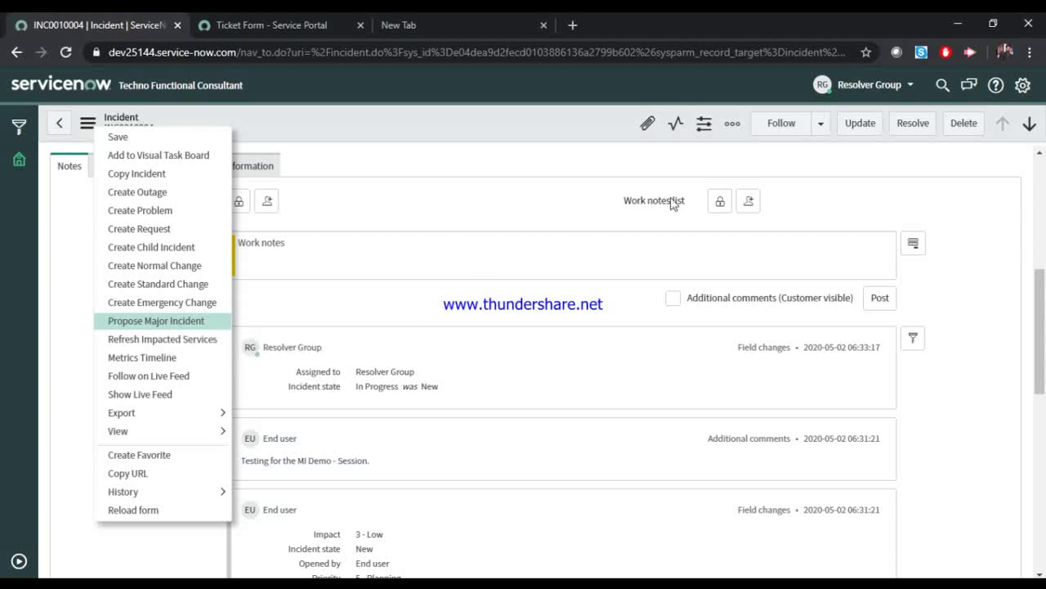
# - End the Resolver Group impersonation and impersonate Mi manager instead
pyautogui.click(911, 86)
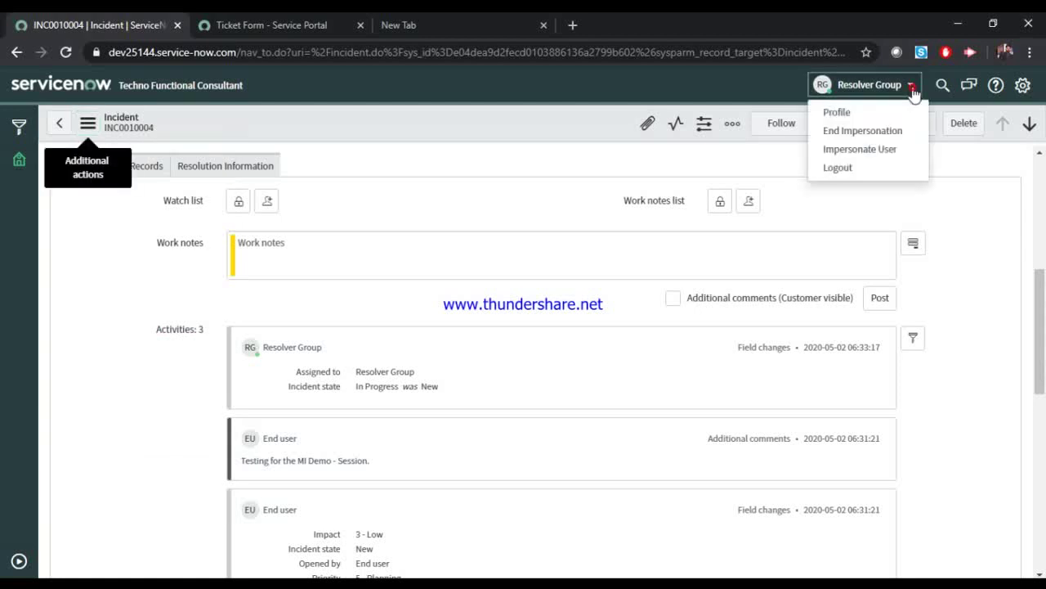
pyautogui.click(890, 132)
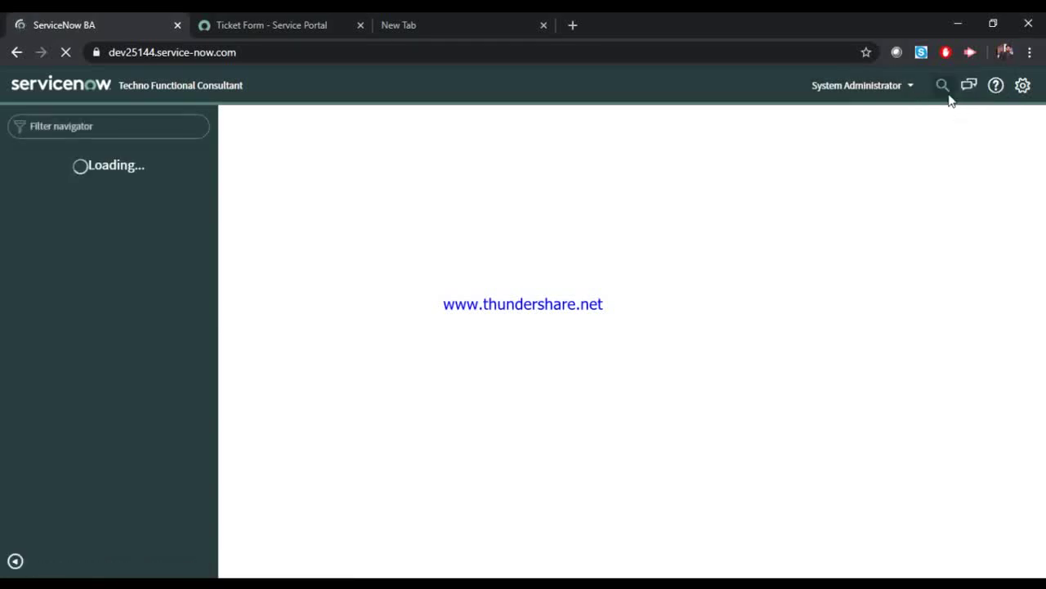
pyautogui.click(892, 88)
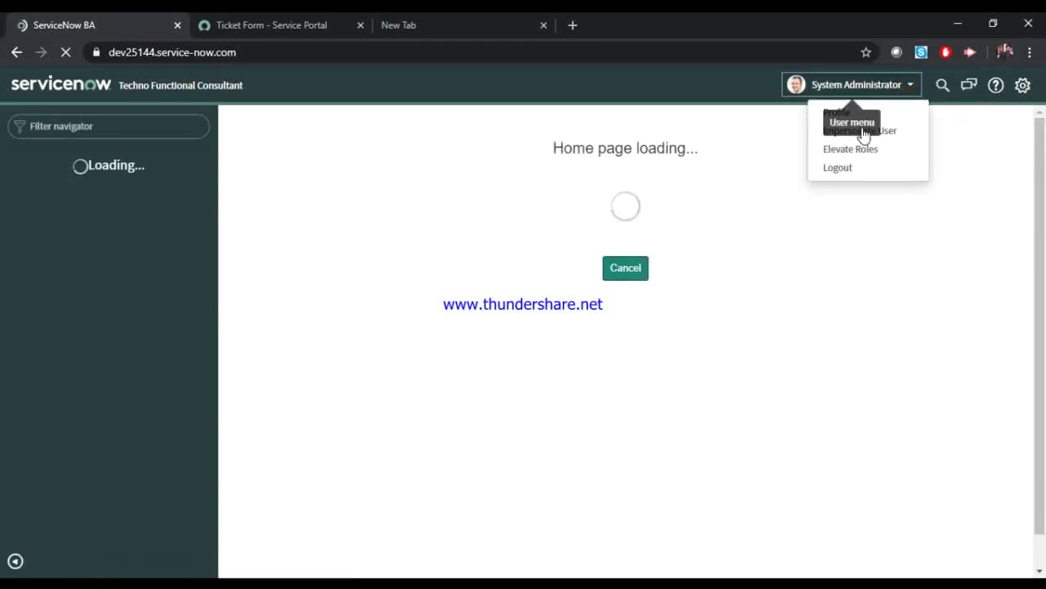
pyautogui.click(894, 130)
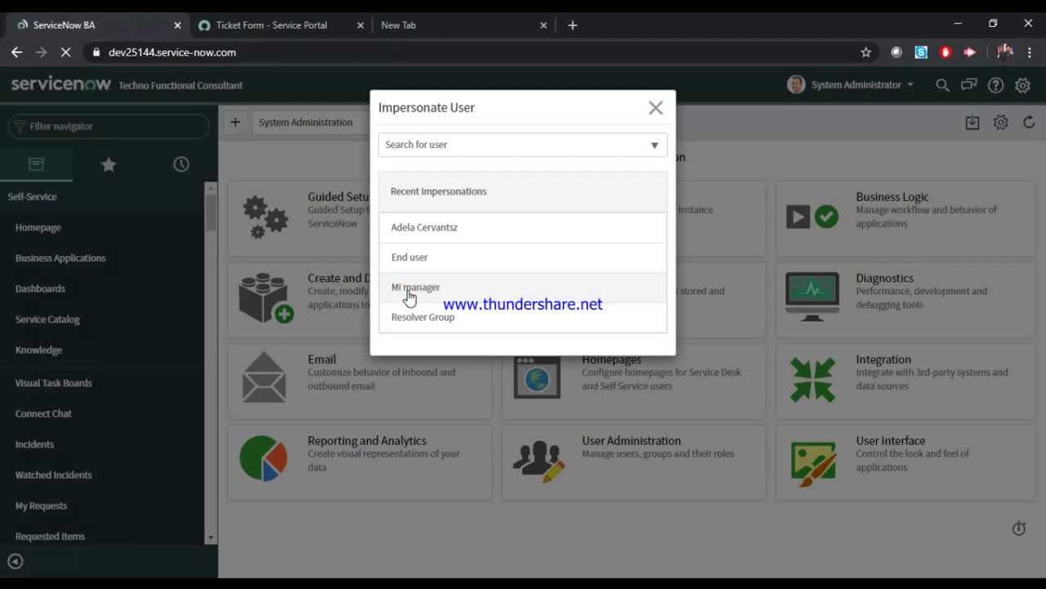
pyautogui.click(410, 288)
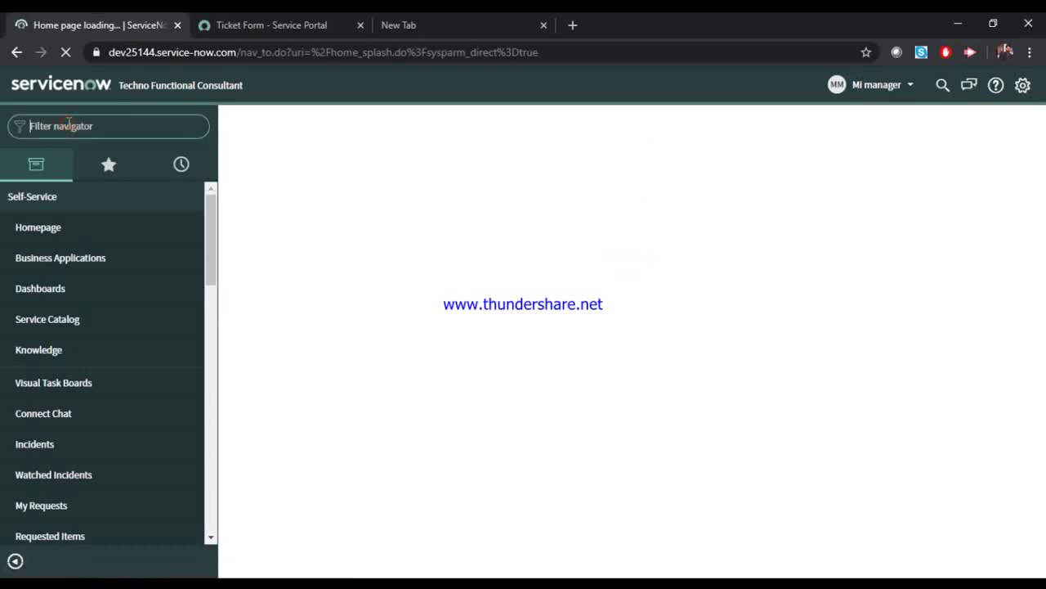
# - Filter the navigator for "incident", list the open incidents and collapse the navigator
pyautogui.write('Inc')
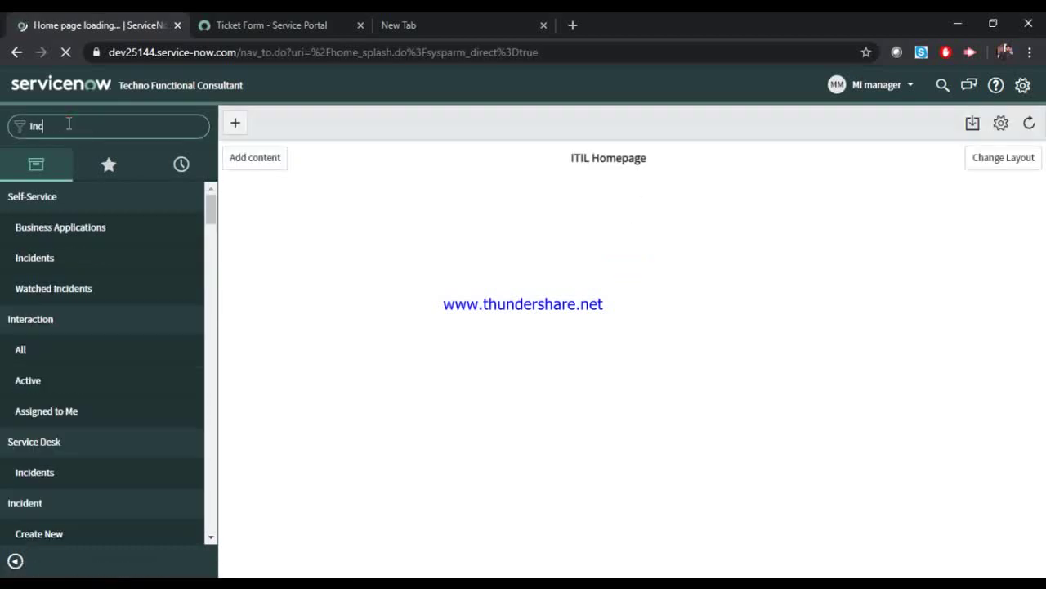
pyautogui.write('idn')
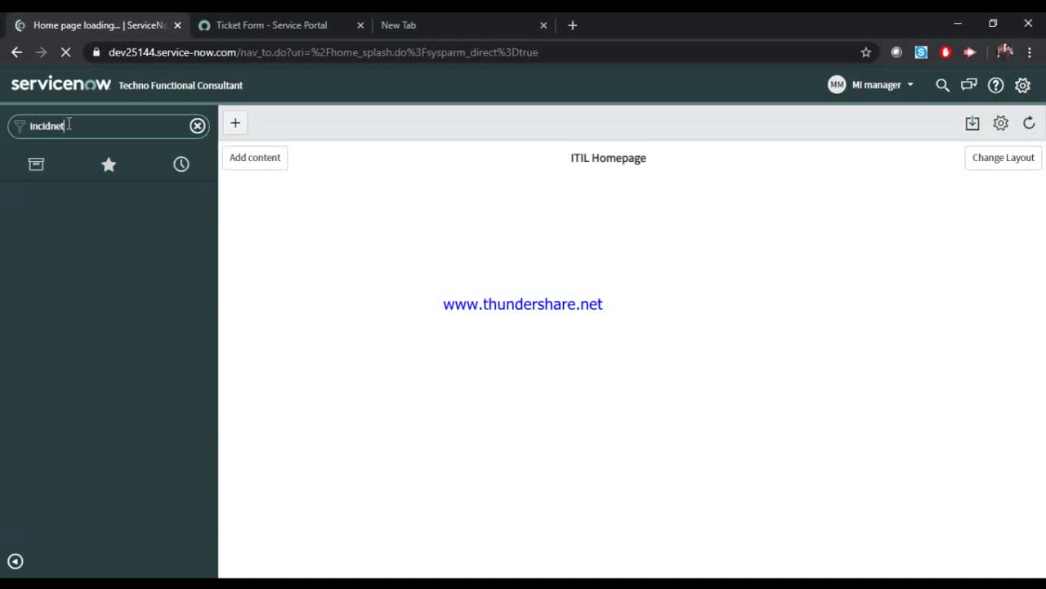
pyautogui.press('BackSpace')
pyautogui.write('ent')
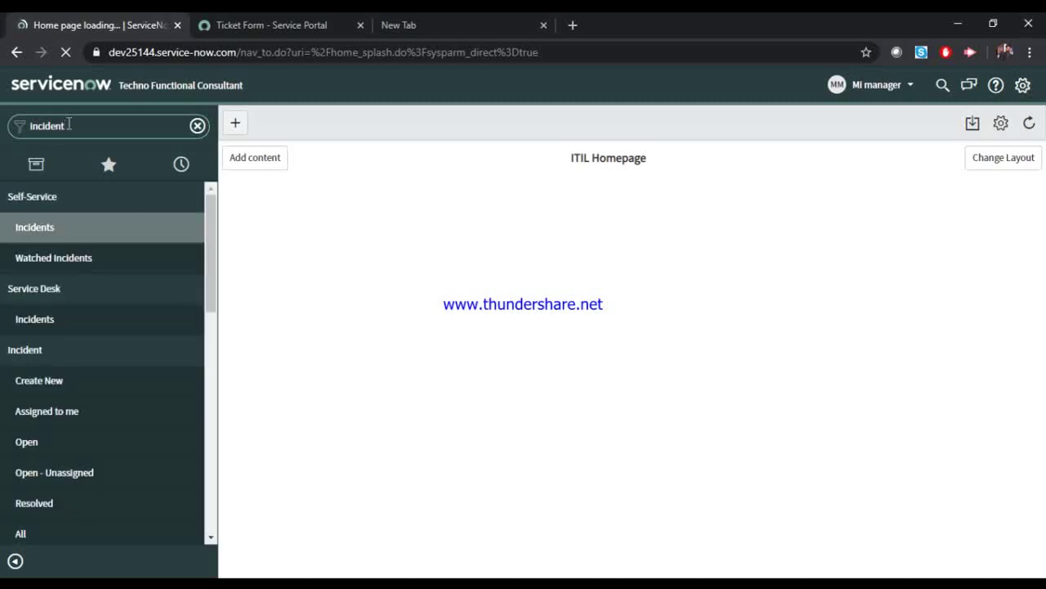
pyautogui.click(23, 442)
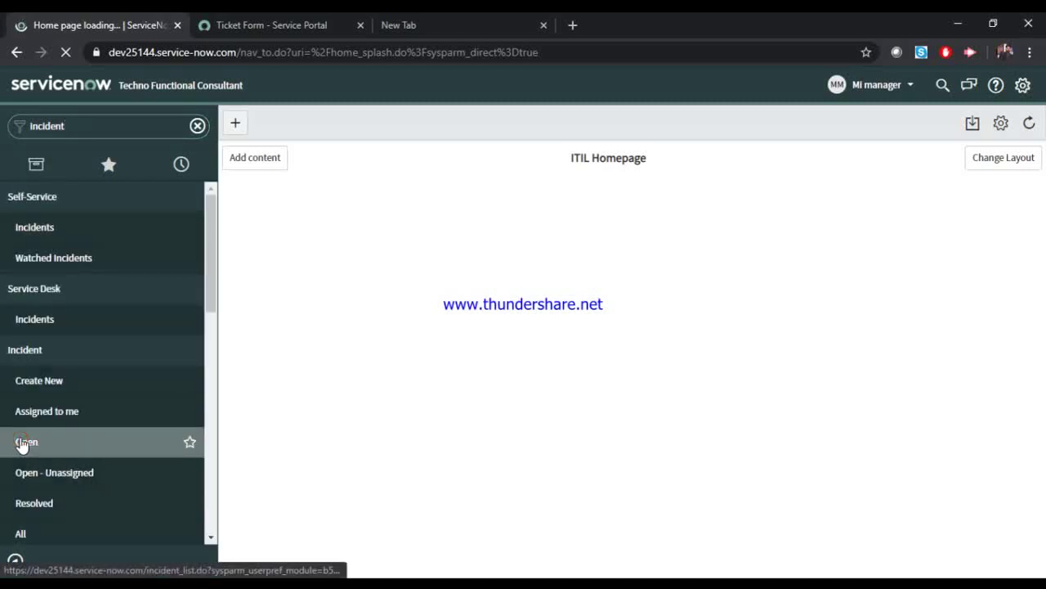
pyautogui.click(15, 561)
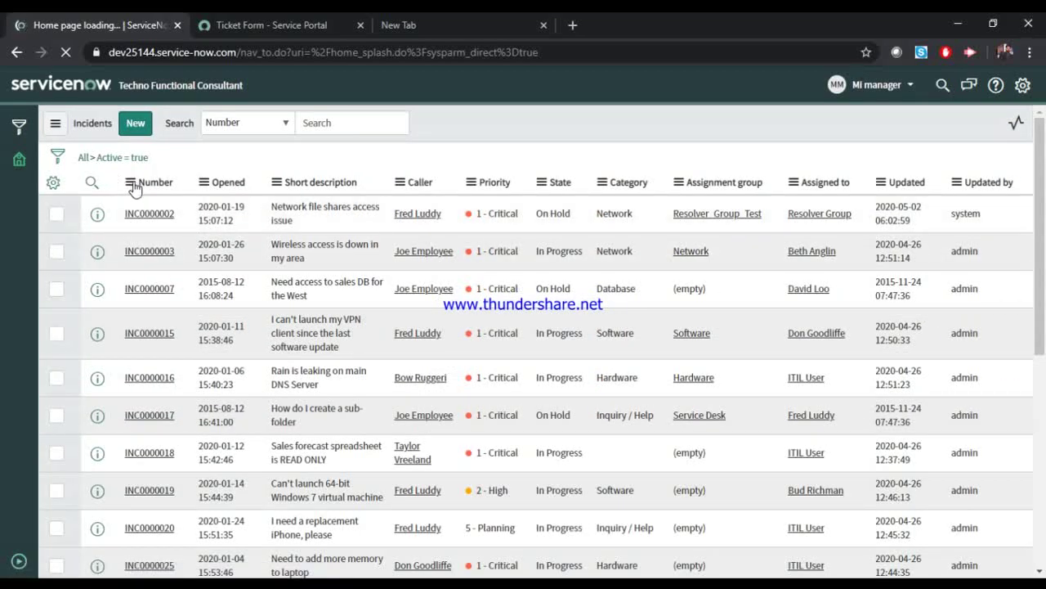
# - Search the incident list's Number column for INC0010004 and open the matching record
pyautogui.click(93, 184)
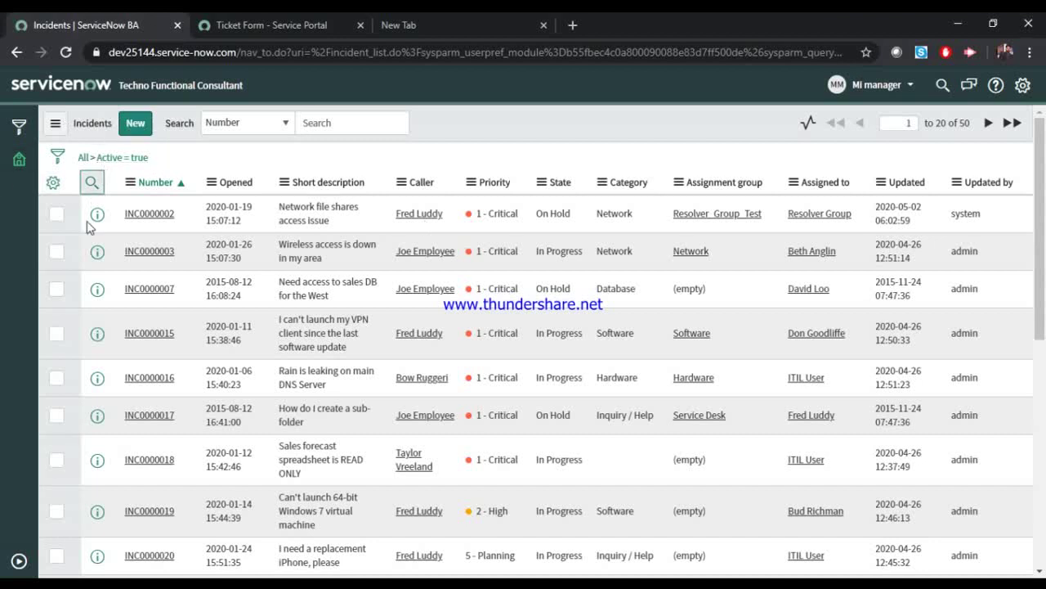
pyautogui.click(91, 180)
pyautogui.click(177, 209)
pyautogui.write('INC0000050')
pyautogui.press('Return')
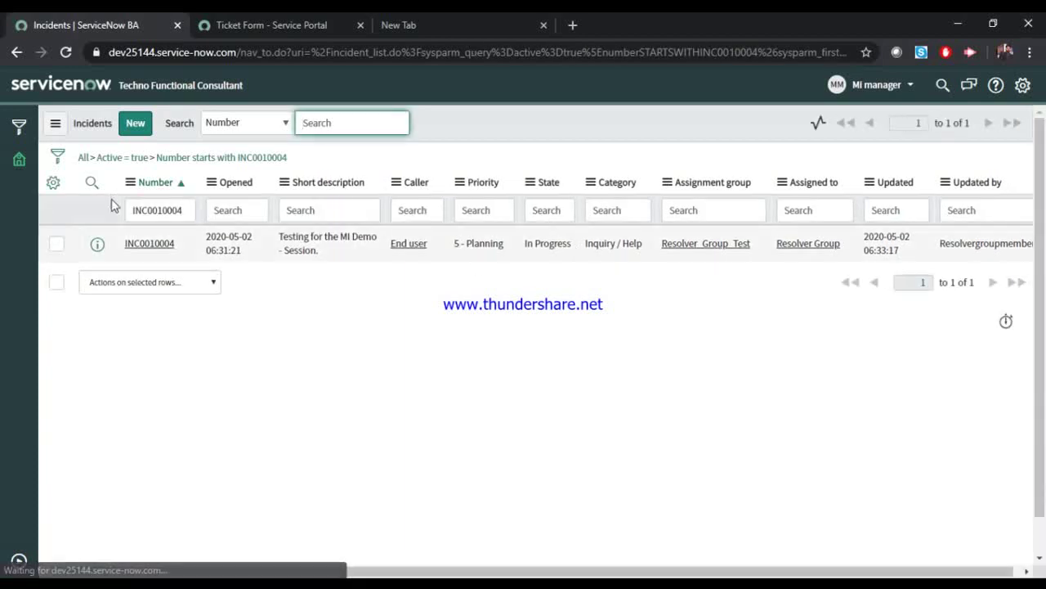
pyautogui.click(151, 244)
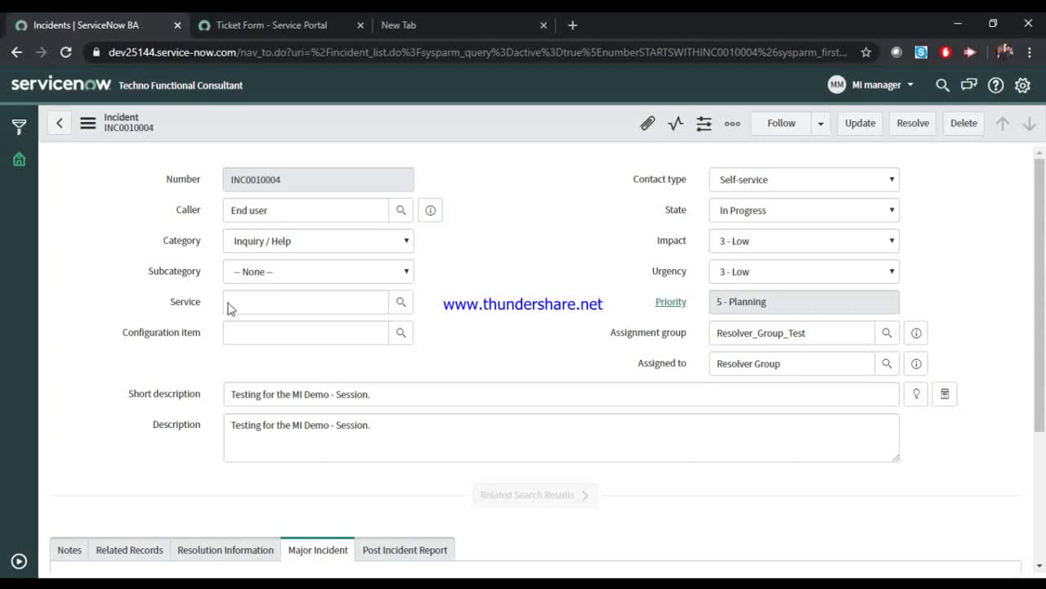
# - Examine the incident's Major Incident details, related lists and additional actions as Mi manager
pyautogui.click(542, 191)
pyautogui.scroll(-3, 541, 192)
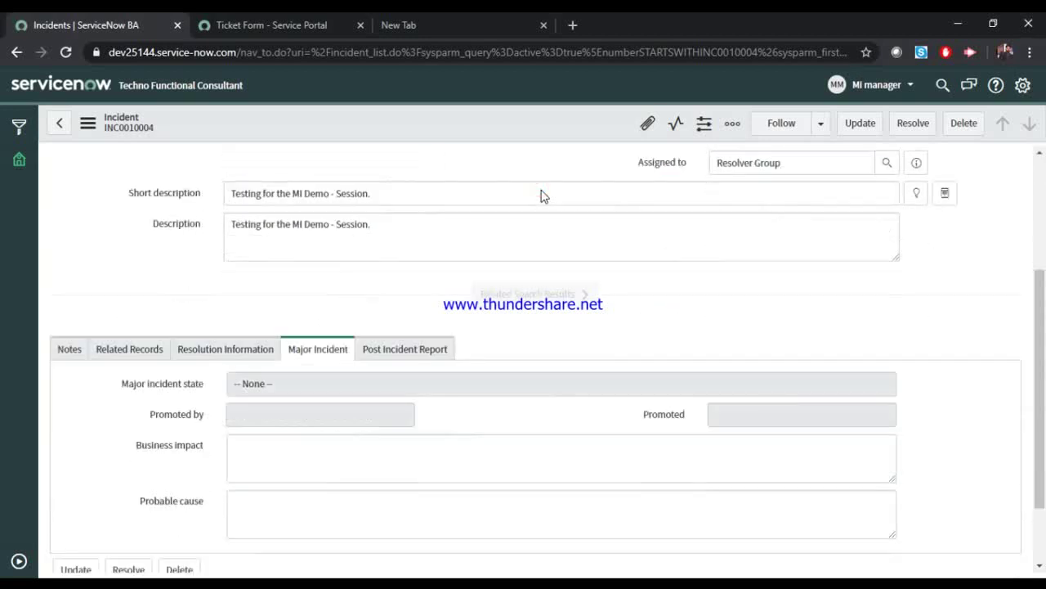
pyautogui.click(368, 398)
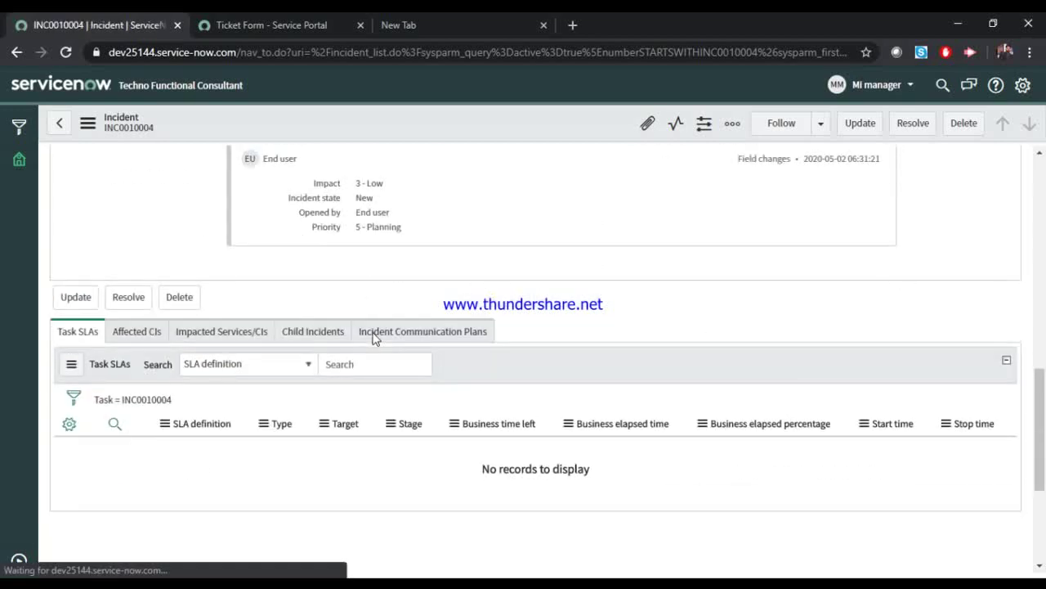
pyautogui.scroll(10, 374, 338)
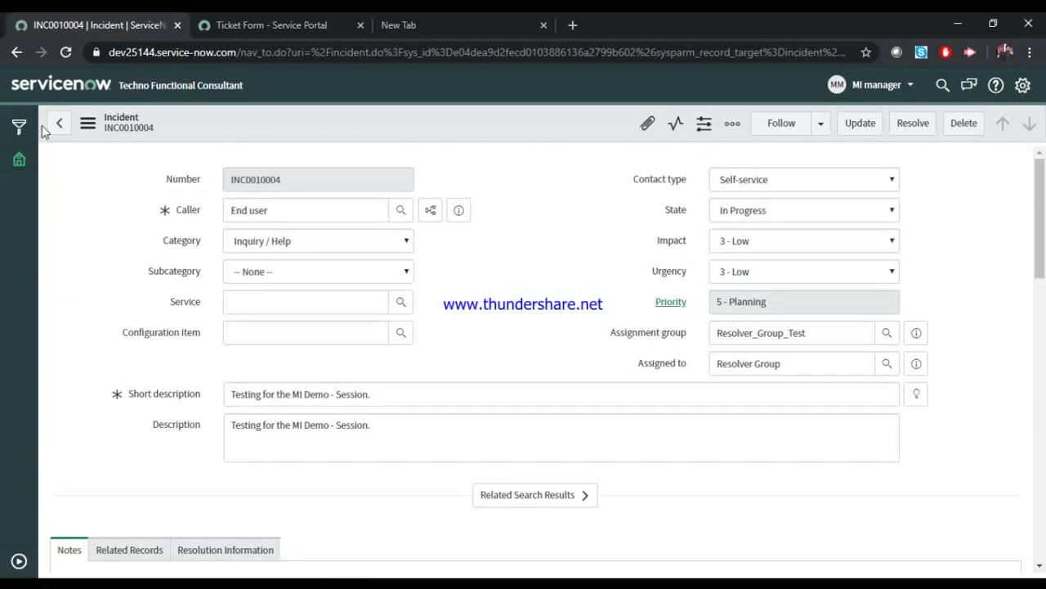
pyautogui.click(87, 124)
# - End the Mi manager impersonation and impersonate Resolver Group again
pyautogui.click(913, 92)
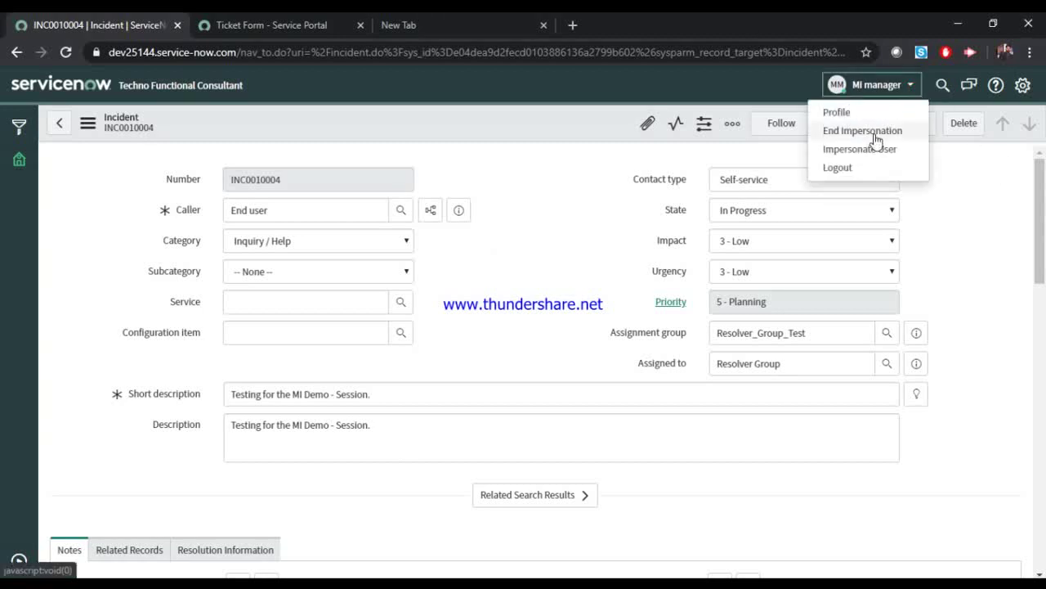
pyautogui.click(873, 132)
pyautogui.click(871, 134)
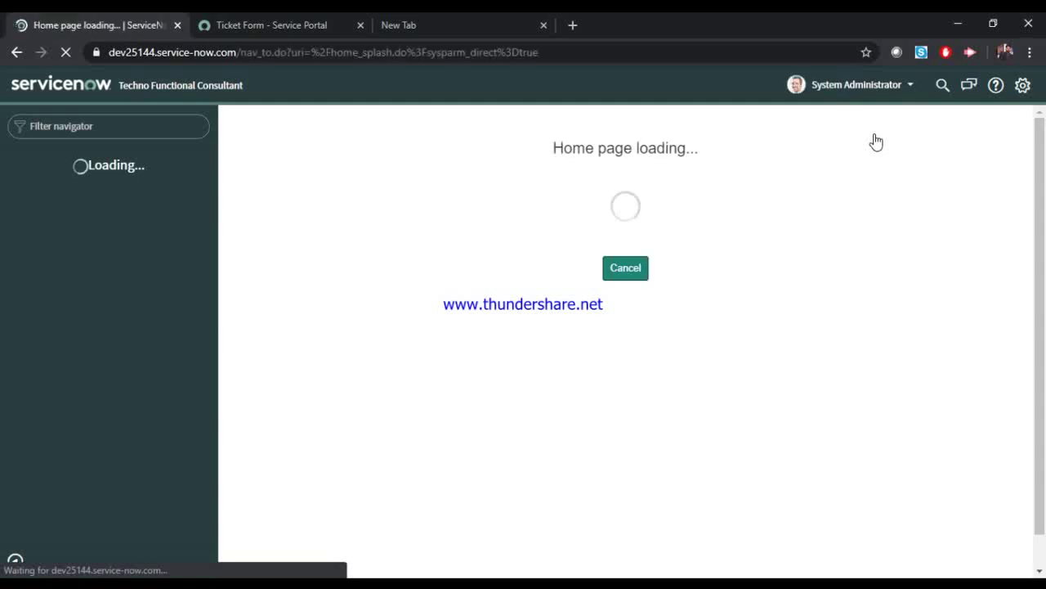
pyautogui.click(899, 85)
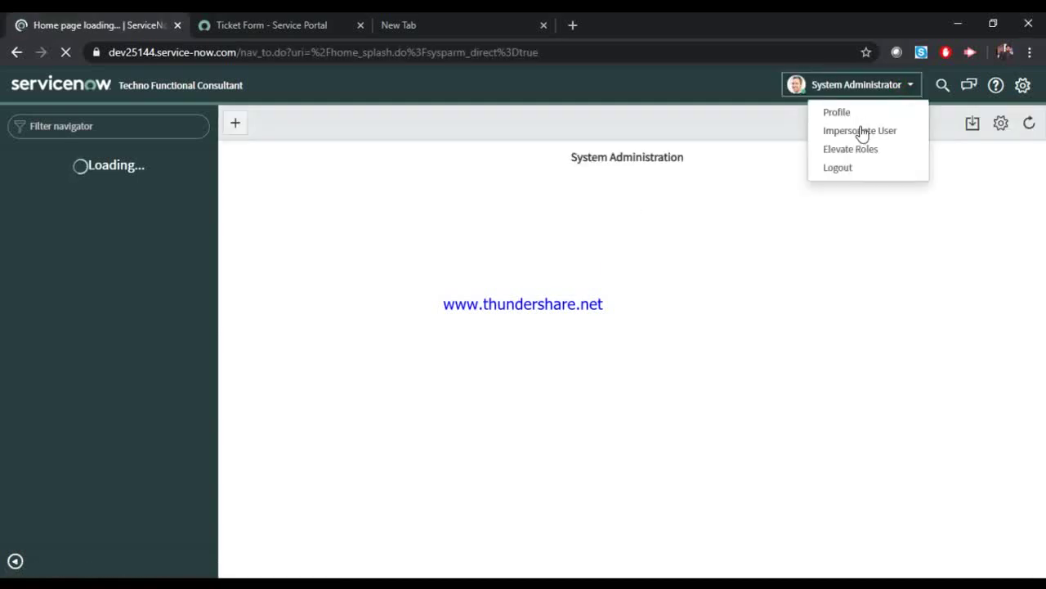
pyautogui.click(860, 130)
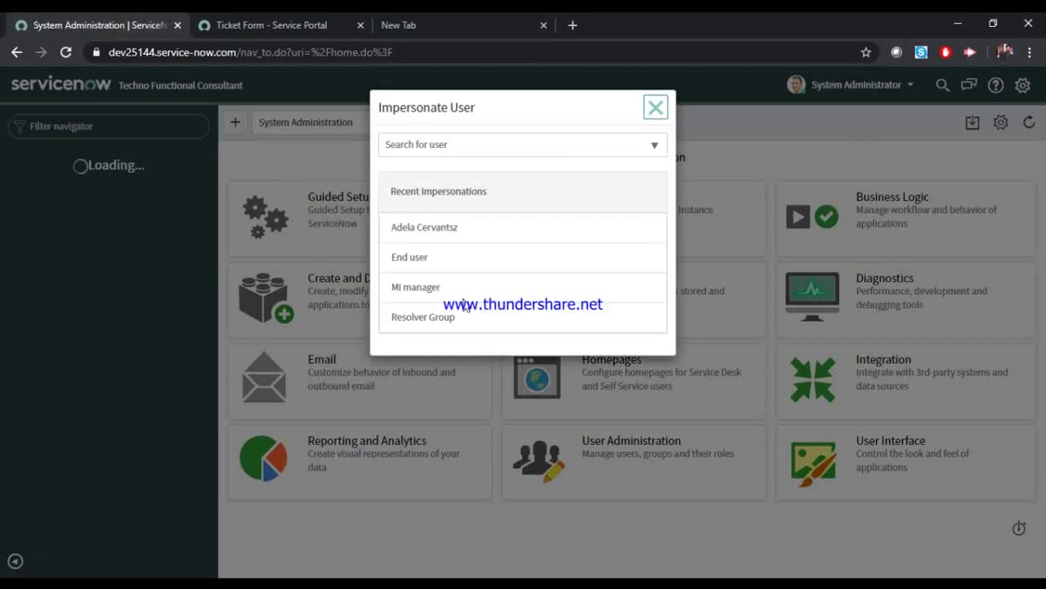
pyautogui.click(418, 319)
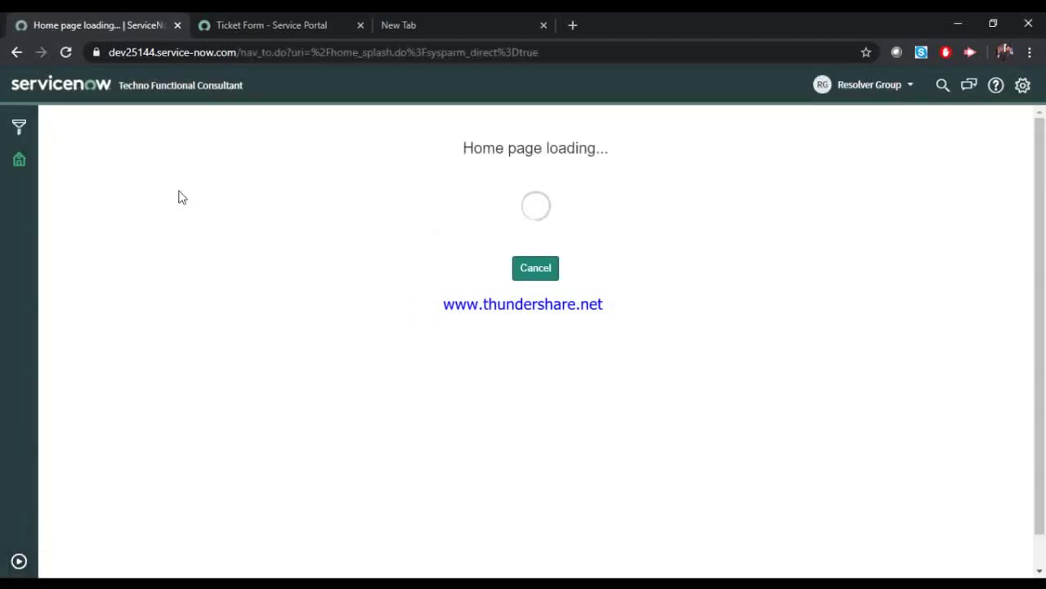
# - Find the open incidents list by filtering the navigator for "incident" and open the "Testing for the MI Demo - Session." record
pyautogui.click(17, 562)
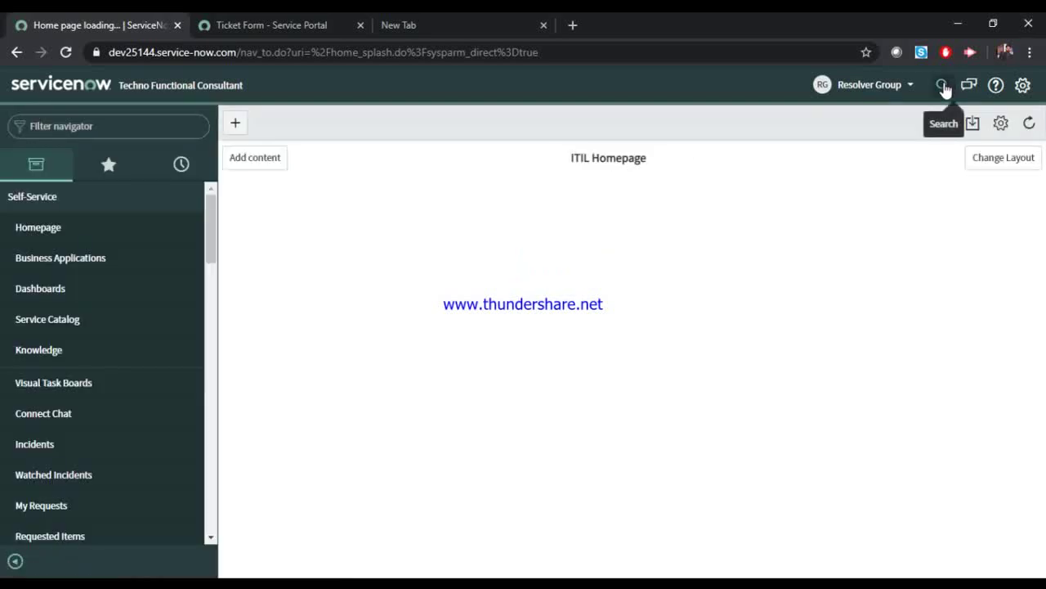
pyautogui.click(86, 127)
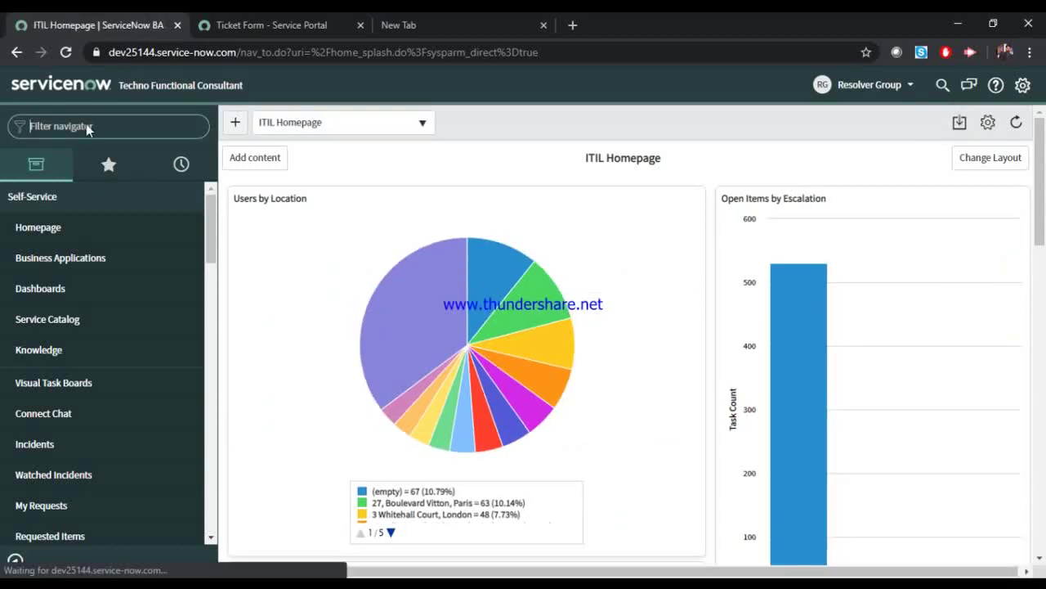
pyautogui.write('In')
pyautogui.write('cidnet')
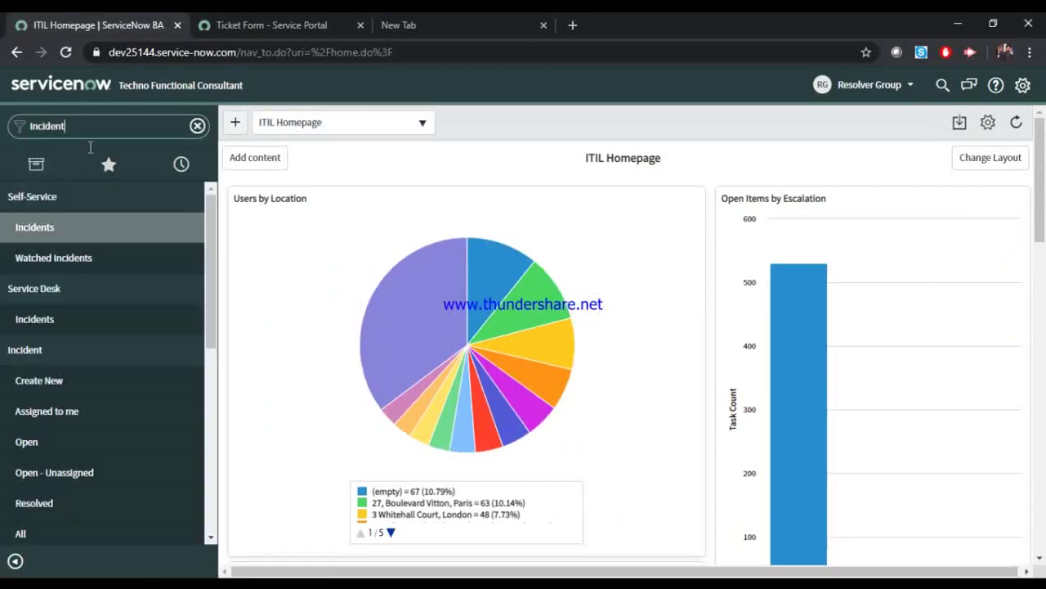
pyautogui.click(31, 441)
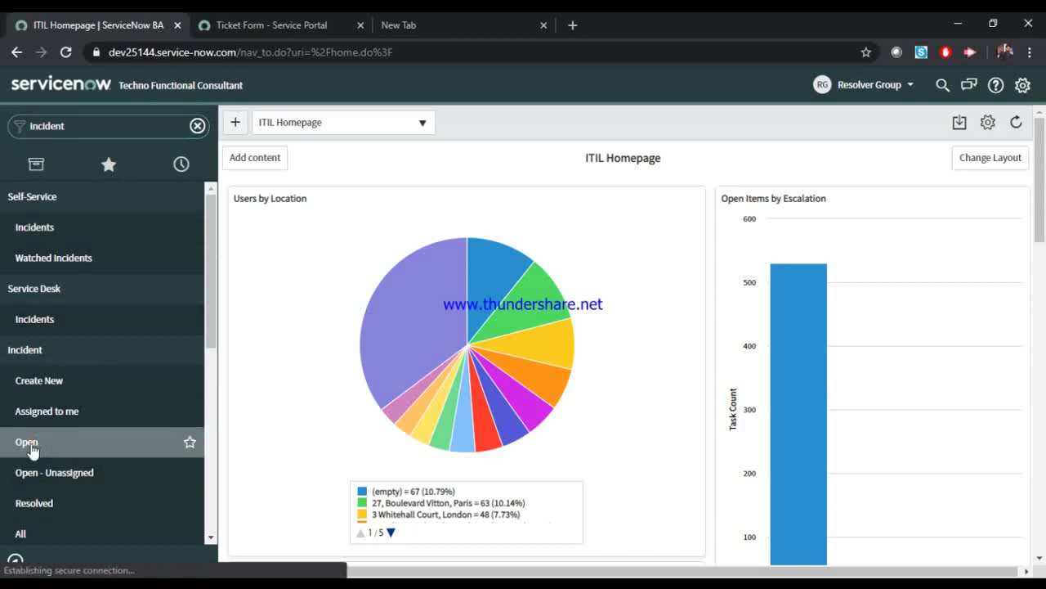
pyautogui.click(16, 560)
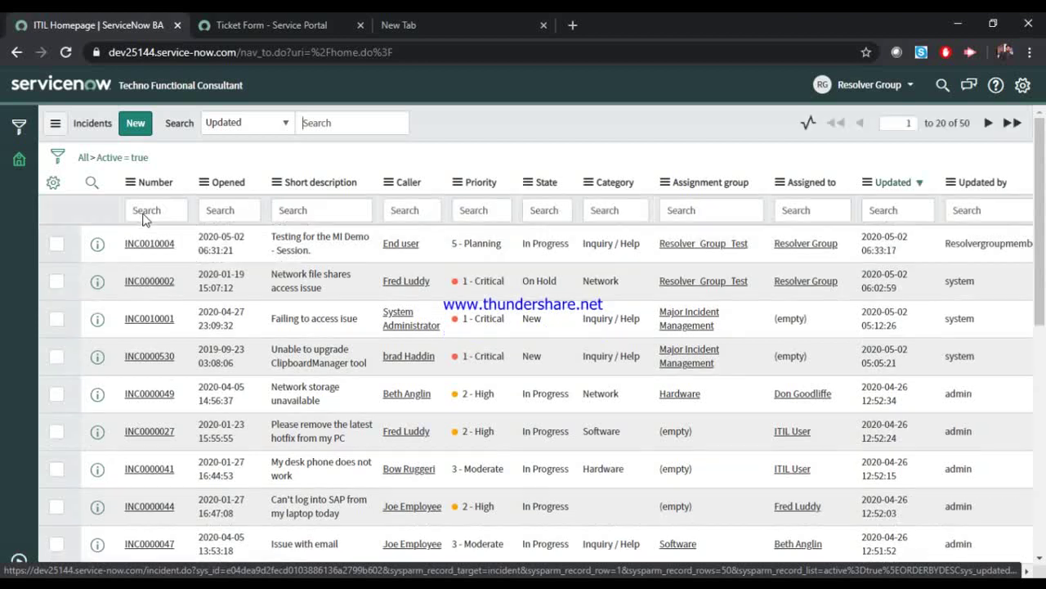
pyautogui.click(140, 244)
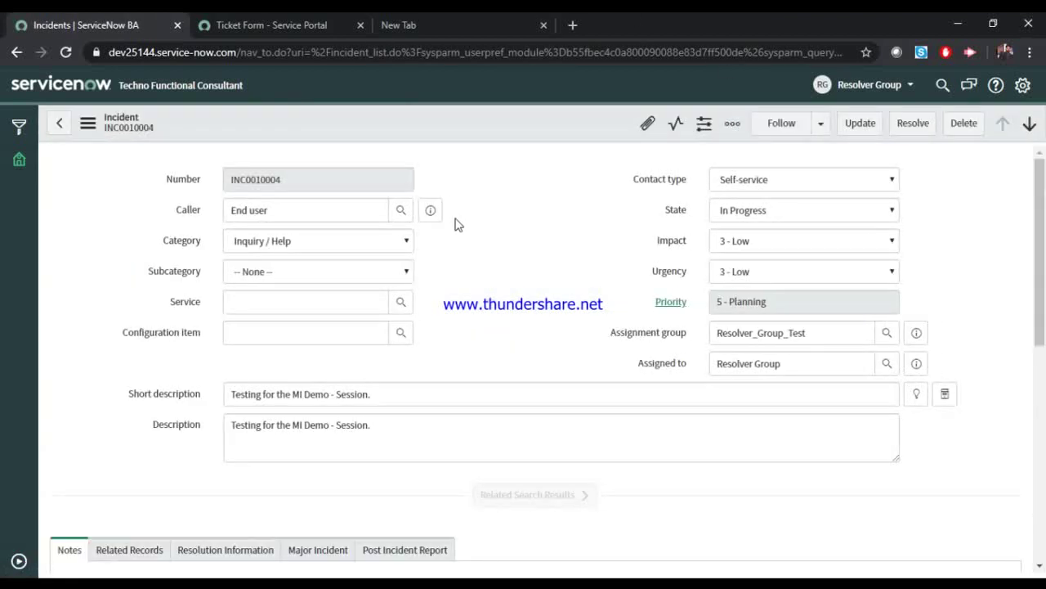
# - Open the Propose Major Incident dialog for the "Testing for the MI Demo - Session." incident
pyautogui.scroll(-4, 550, 235)
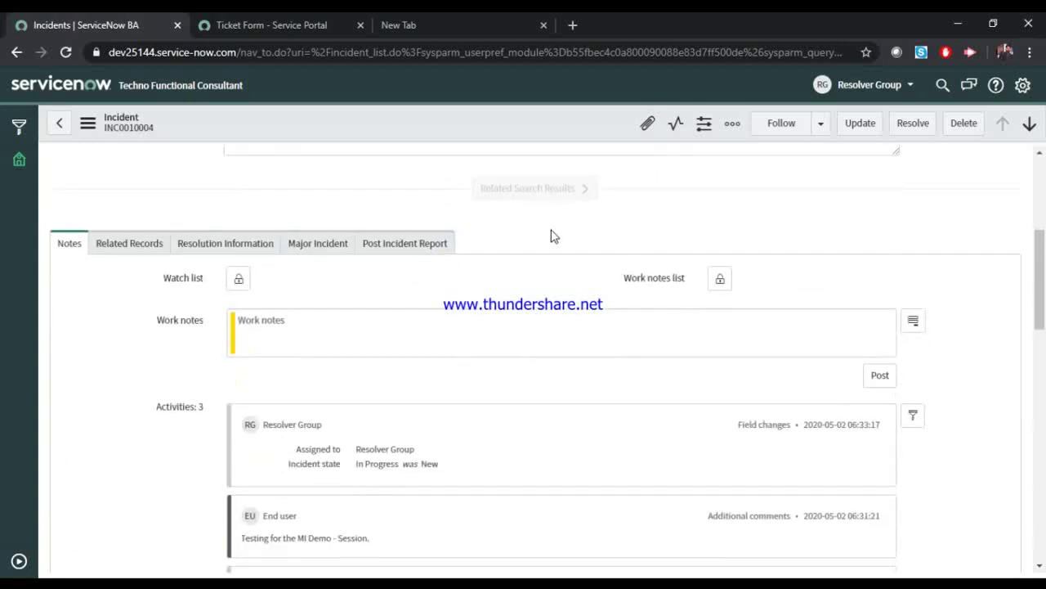
pyautogui.scroll(-5, 552, 236)
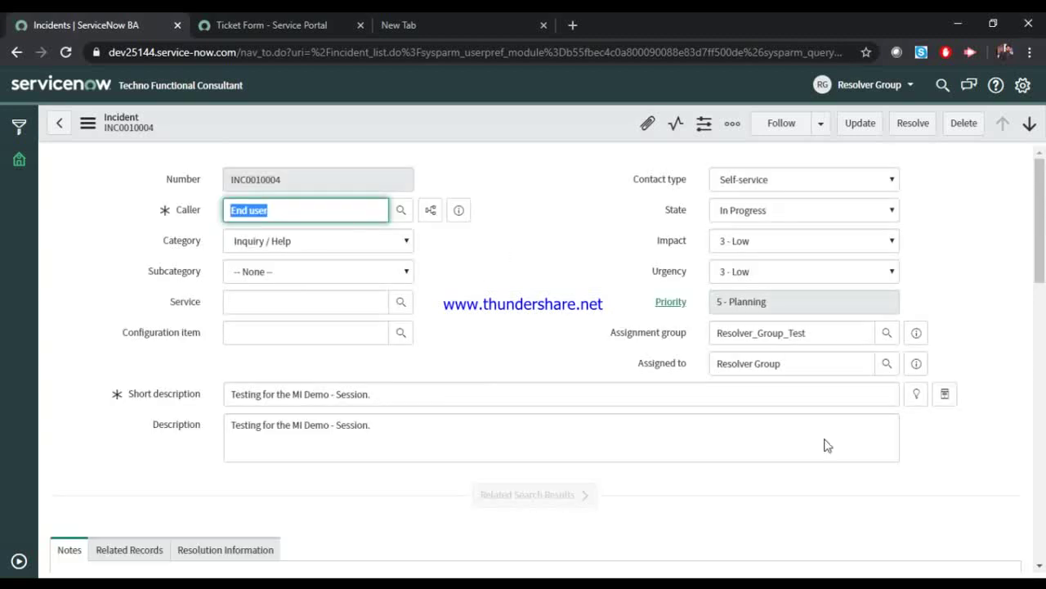
pyautogui.scroll(-1, 443, 307)
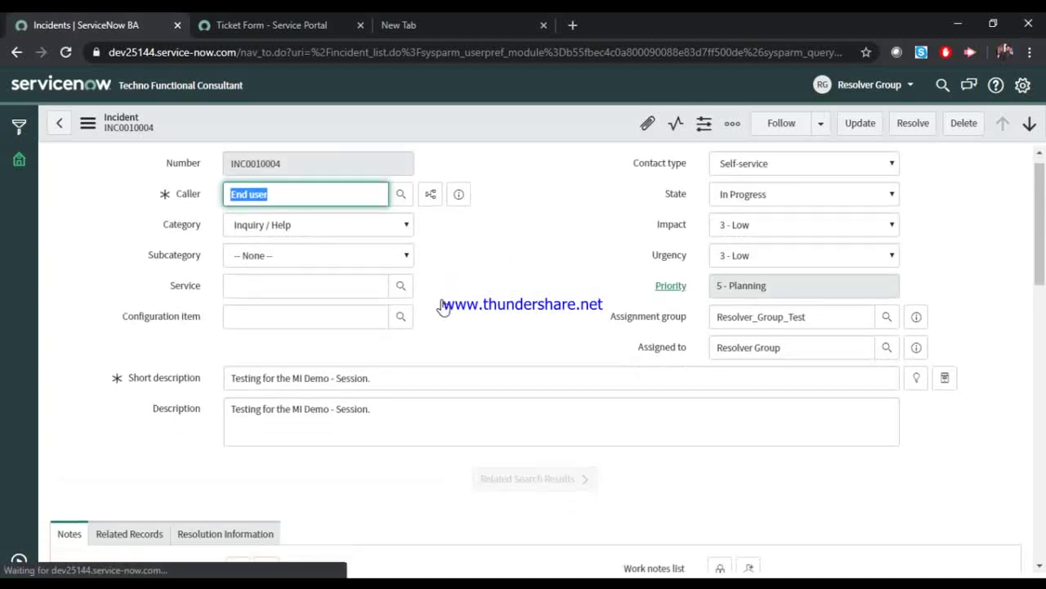
pyautogui.scroll(-3, 443, 307)
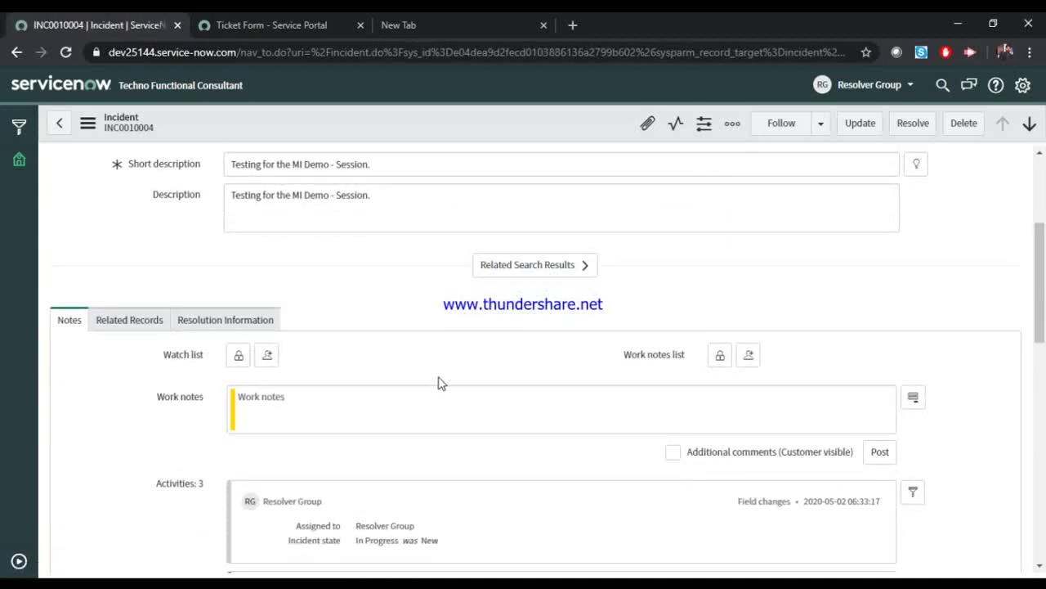
pyautogui.scroll(3, 439, 382)
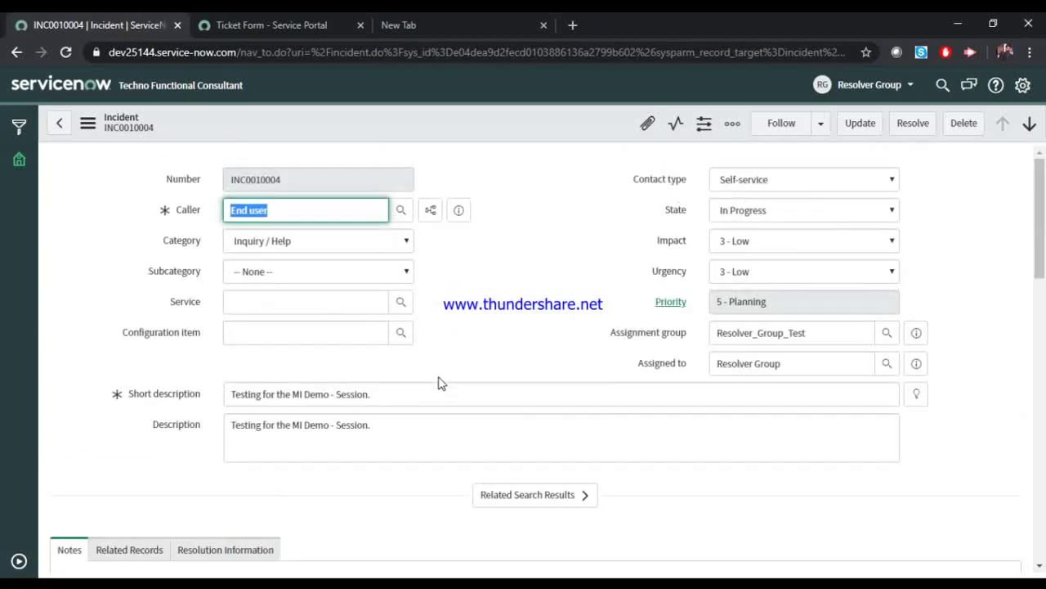
pyautogui.click(88, 123)
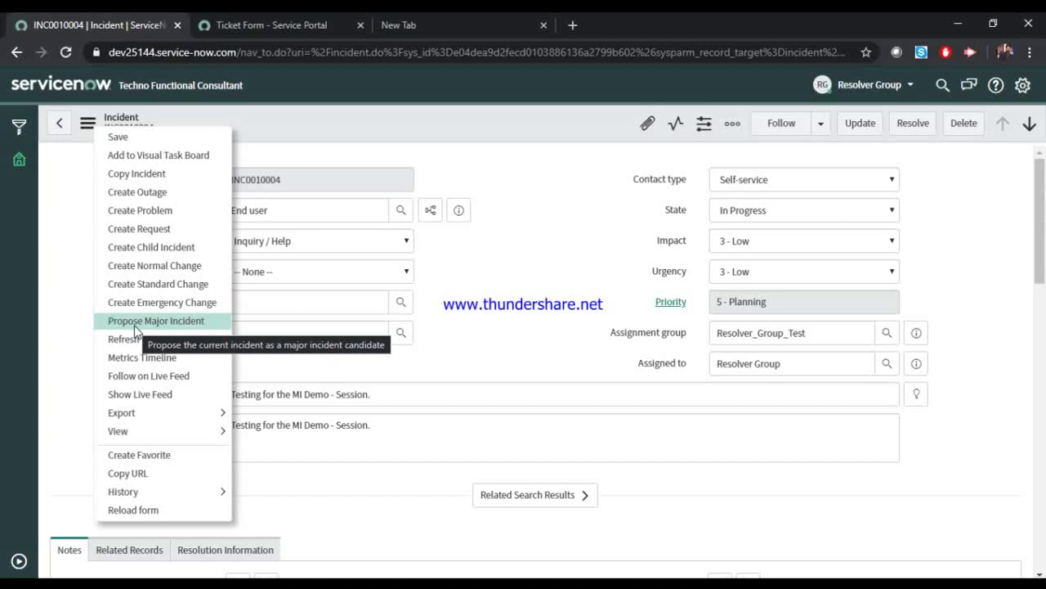
pyautogui.click(135, 326)
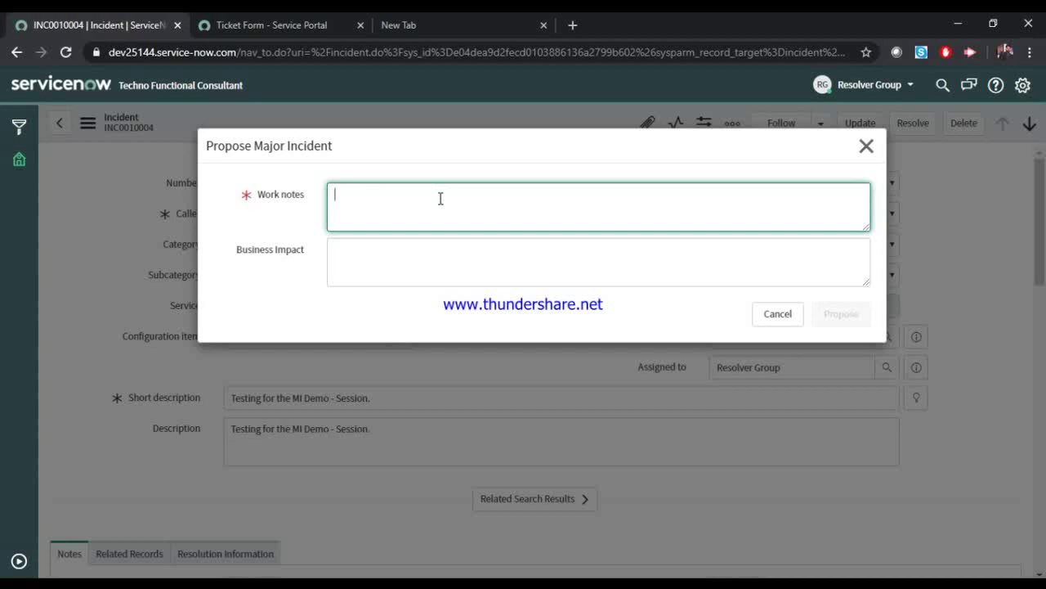
# - Propose the incident as a major incident, with "It can be a major incident." as both work notes and business impact
pyautogui.write('It is ')
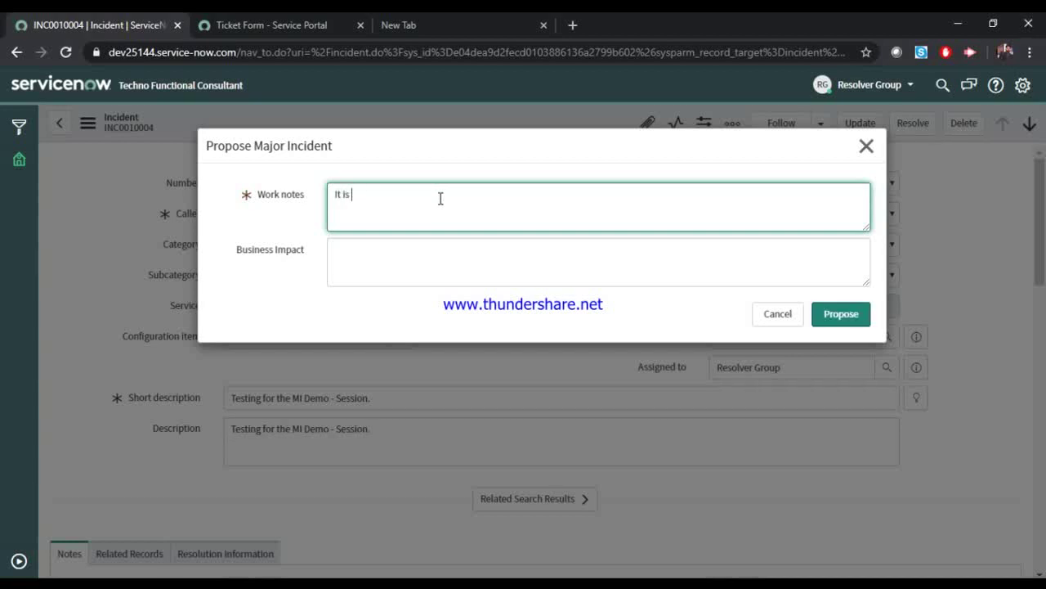
pyautogui.write('mabe a major incie')
pyautogui.tripleClick(460, 199)
pyautogui.hotkey('ctrl', 'c')
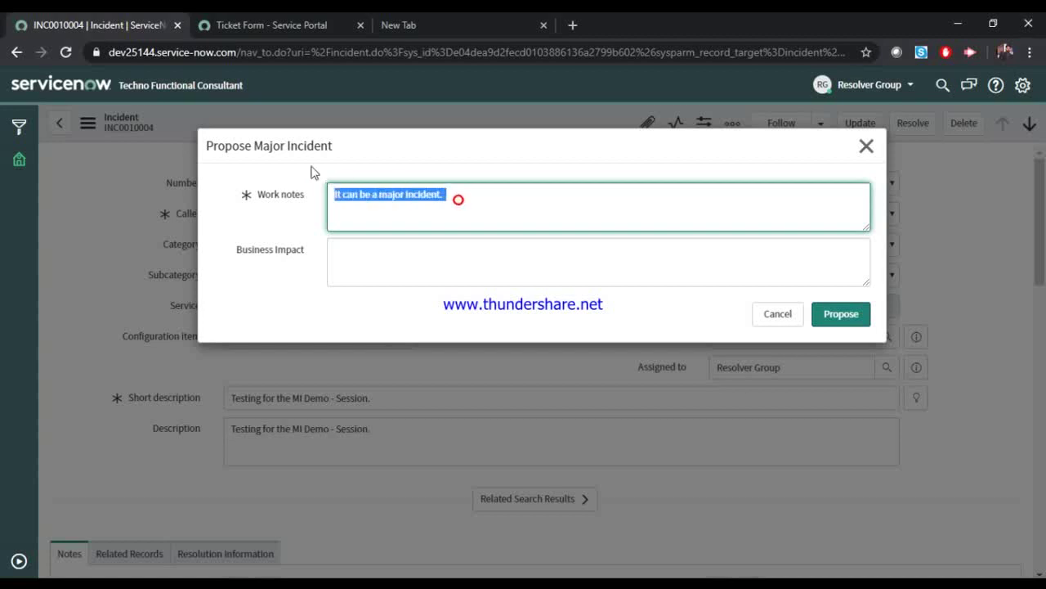
pyautogui.click(358, 267)
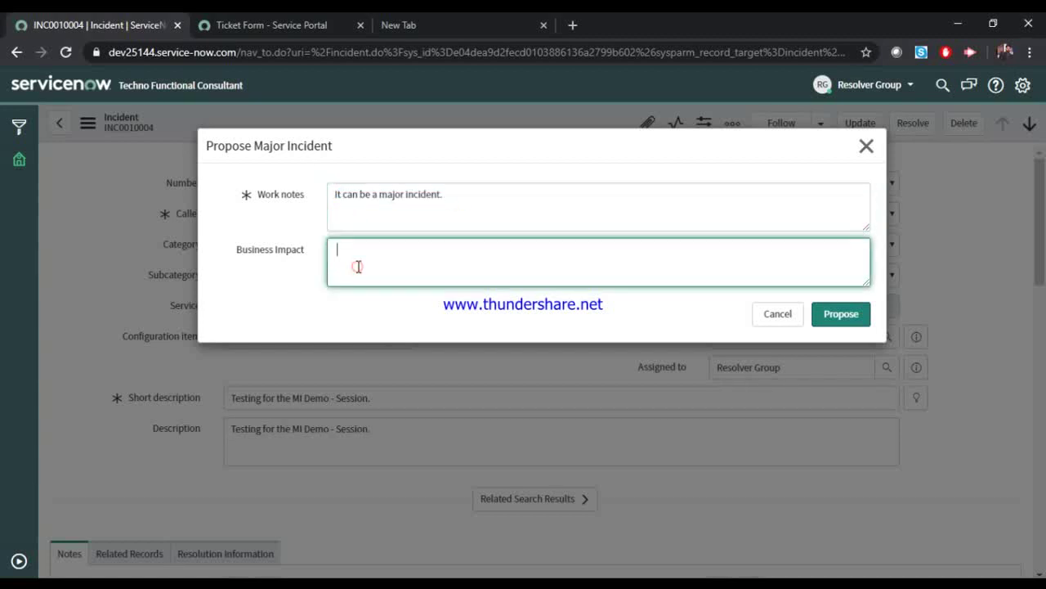
pyautogui.hotkey('ctrl', 'v')
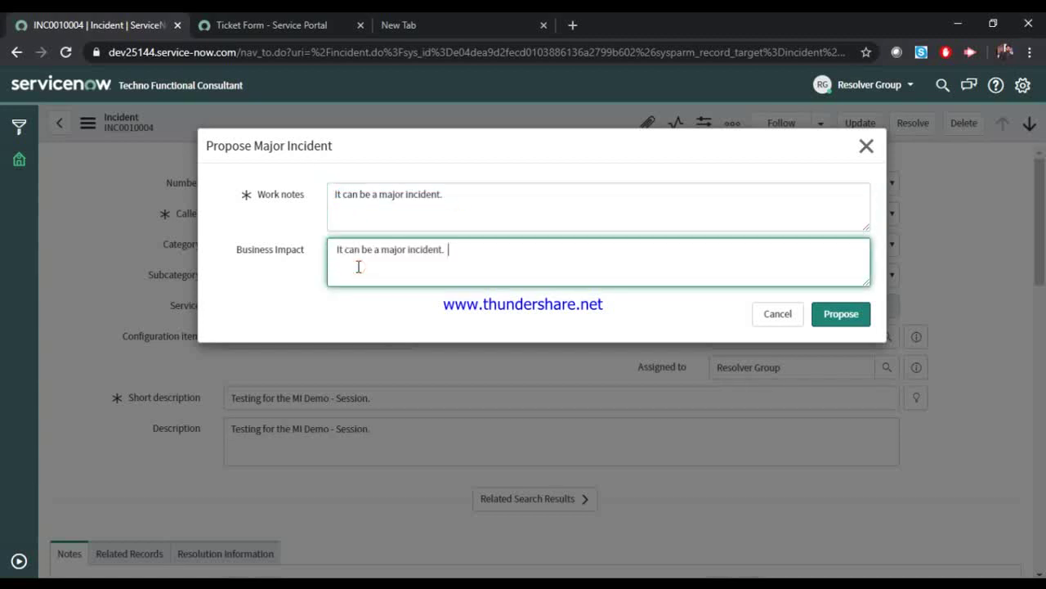
pyautogui.click(843, 317)
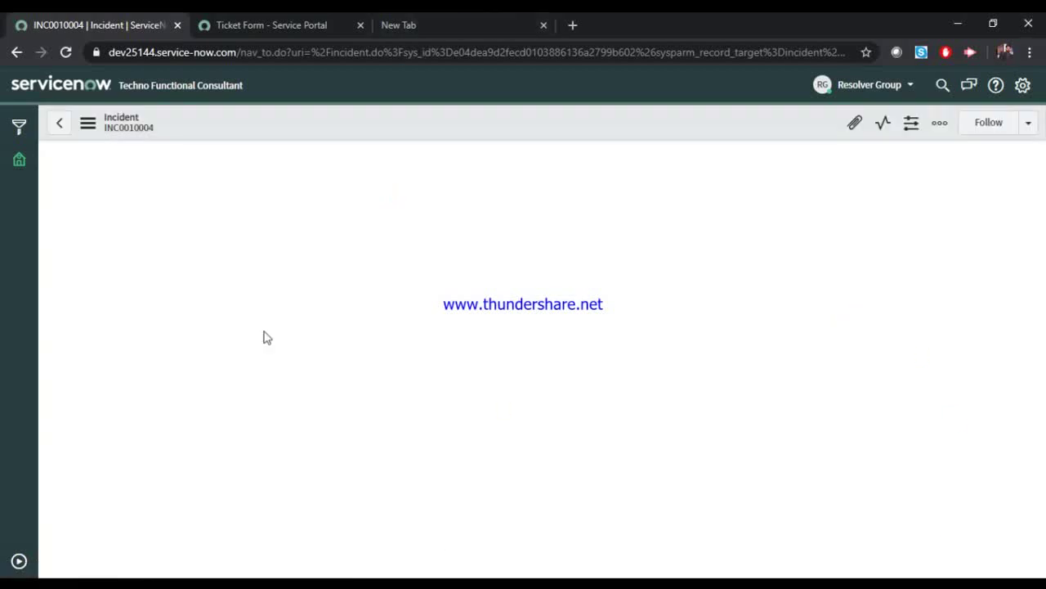
# - Examine the proposed incident's related lists and its Major Incident details, especially the major incident state
pyautogui.click(556, 262)
pyautogui.scroll(-3, 518, 254)
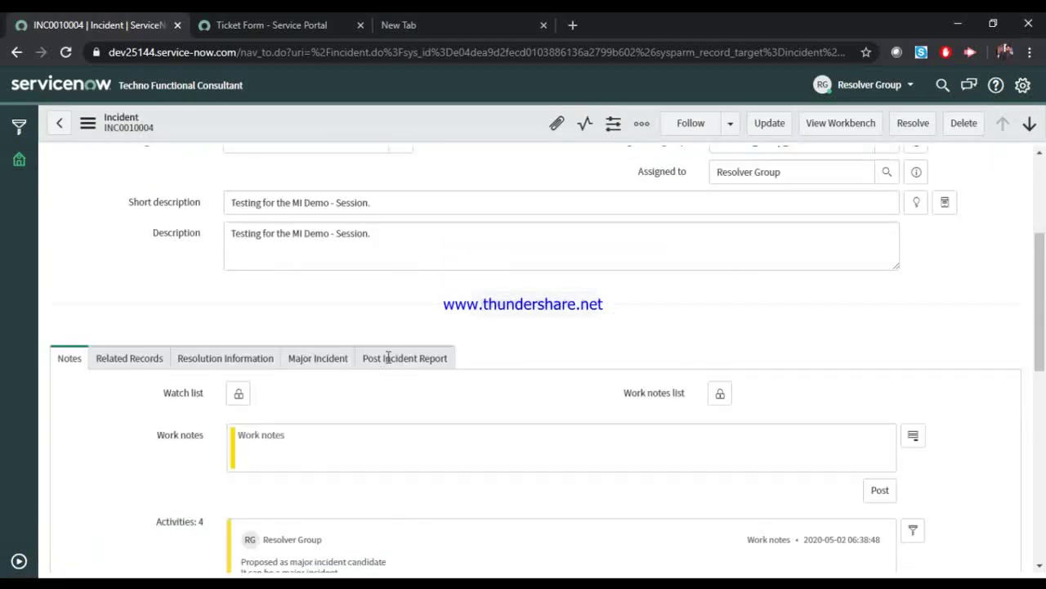
pyautogui.scroll(-15, 654, 300)
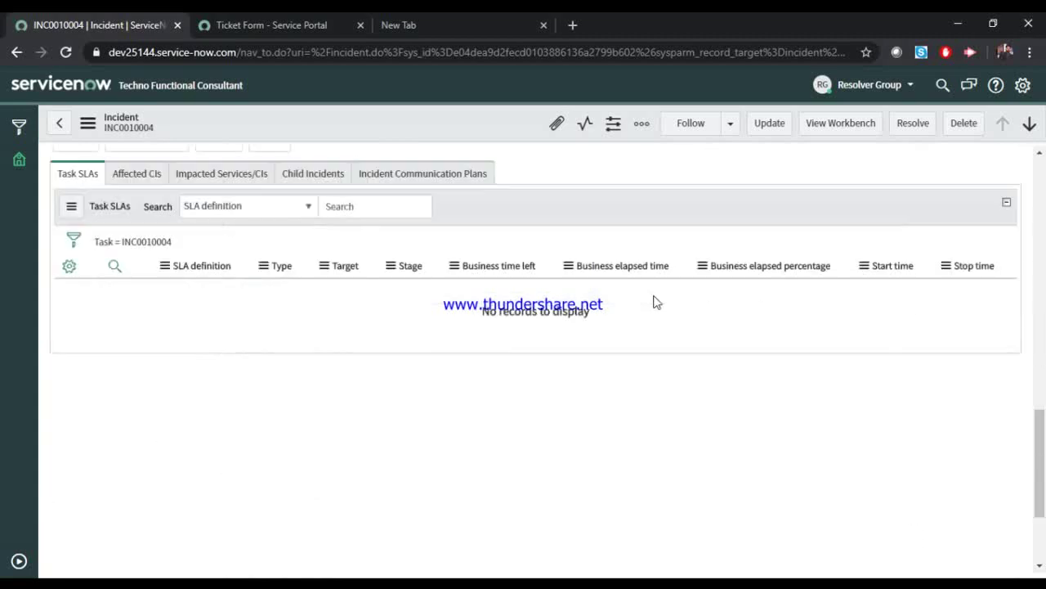
pyautogui.scroll(5, 672, 366)
pyautogui.scroll(10, 673, 366)
pyautogui.scroll(-2, 493, 409)
pyautogui.scroll(-1, 493, 408)
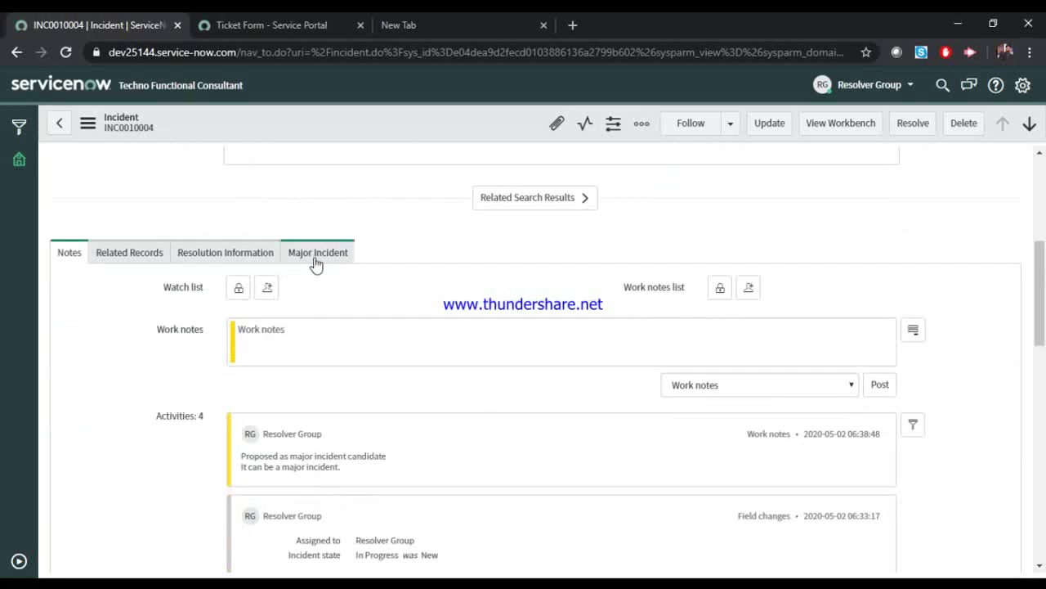
pyautogui.click(318, 255)
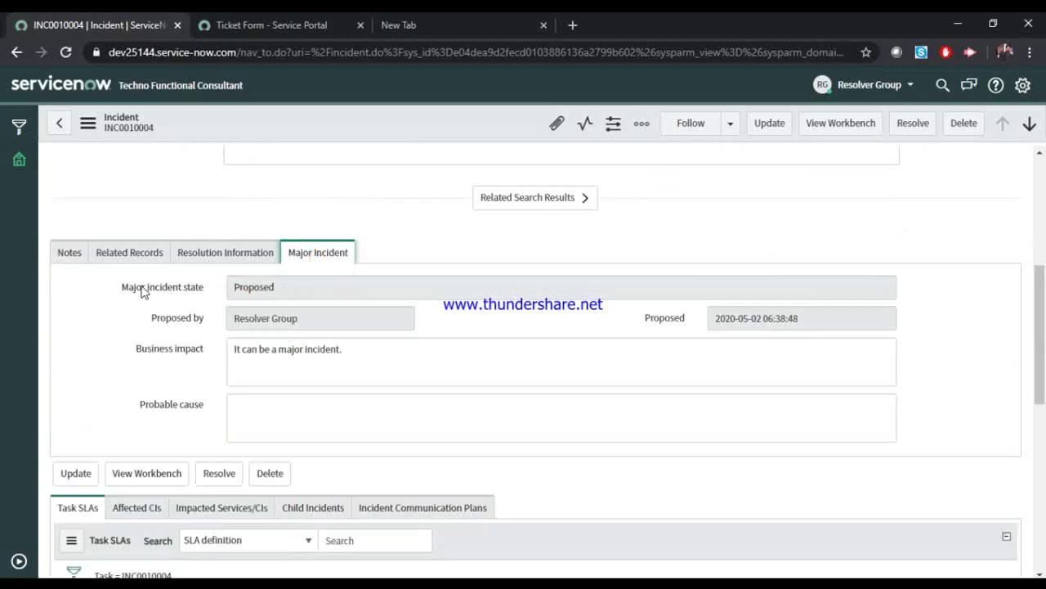
pyautogui.moveTo(117, 285); pyautogui.dragTo(218, 285)
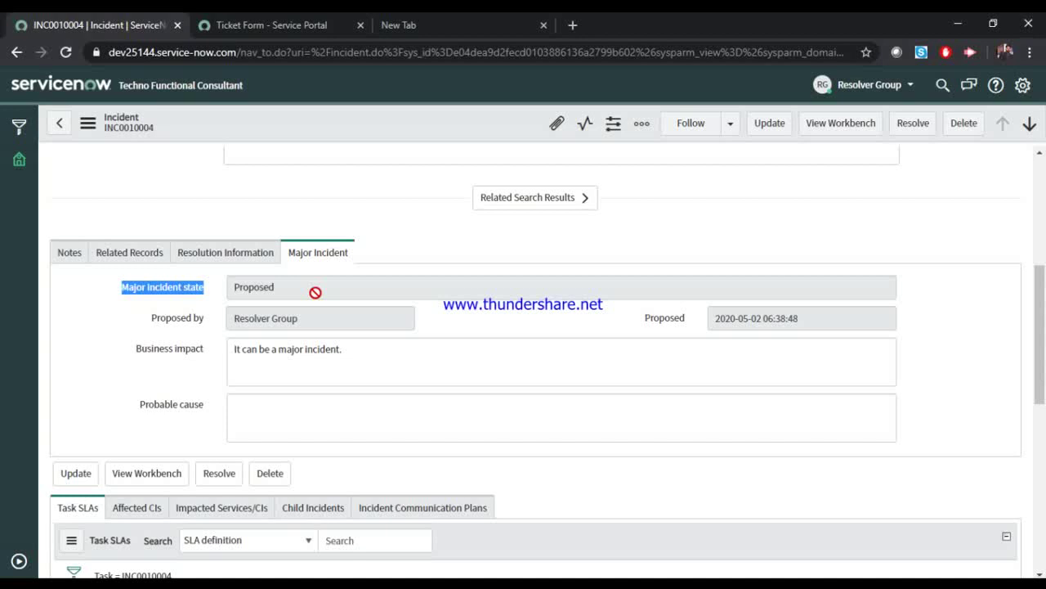
# - End the Resolver Group impersonation and impersonate Mi manager
pyautogui.click(896, 86)
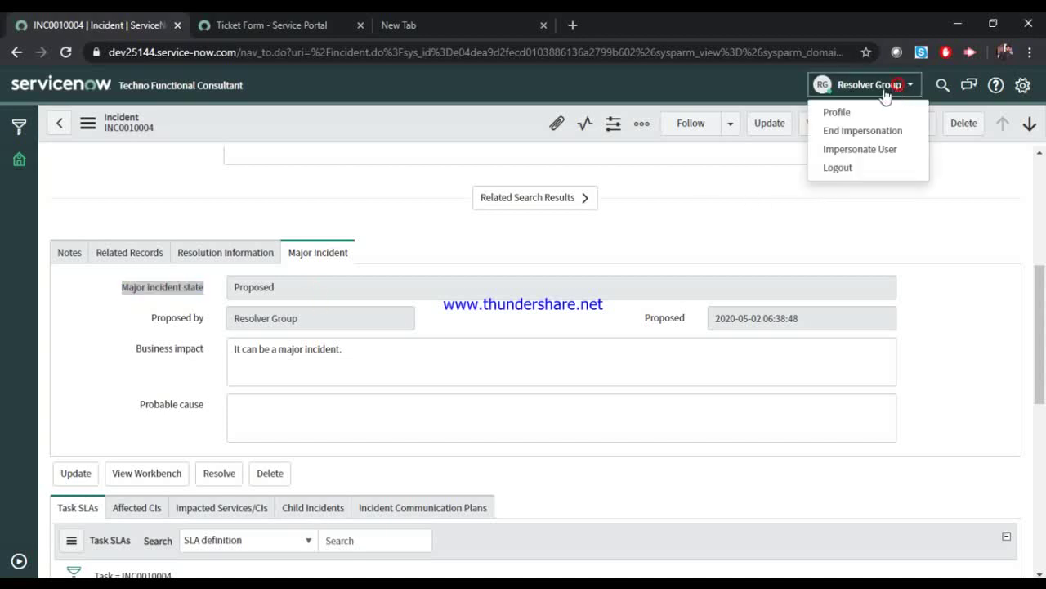
pyautogui.click(860, 131)
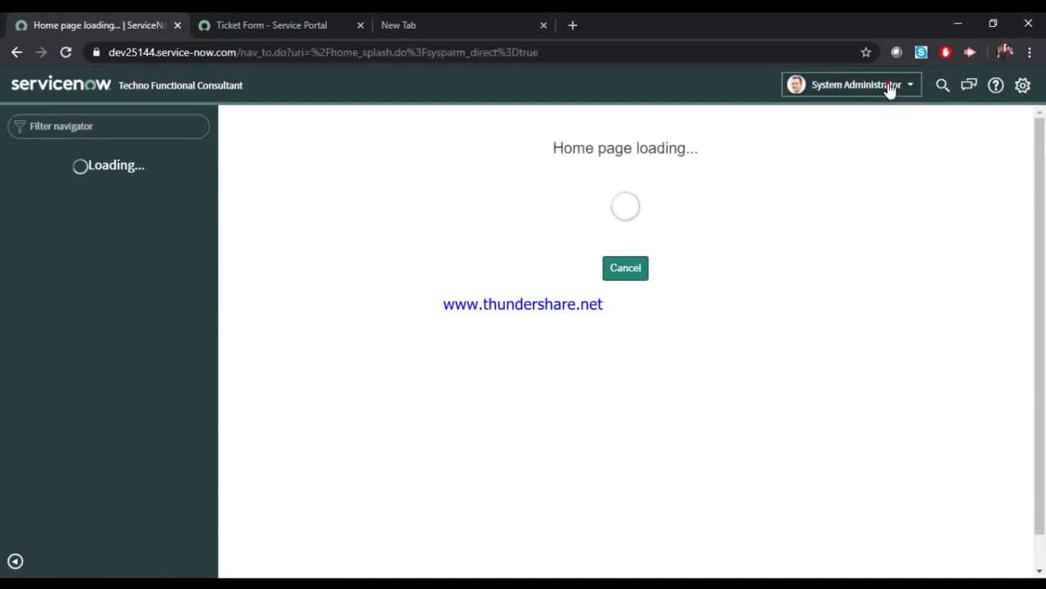
pyautogui.click(888, 87)
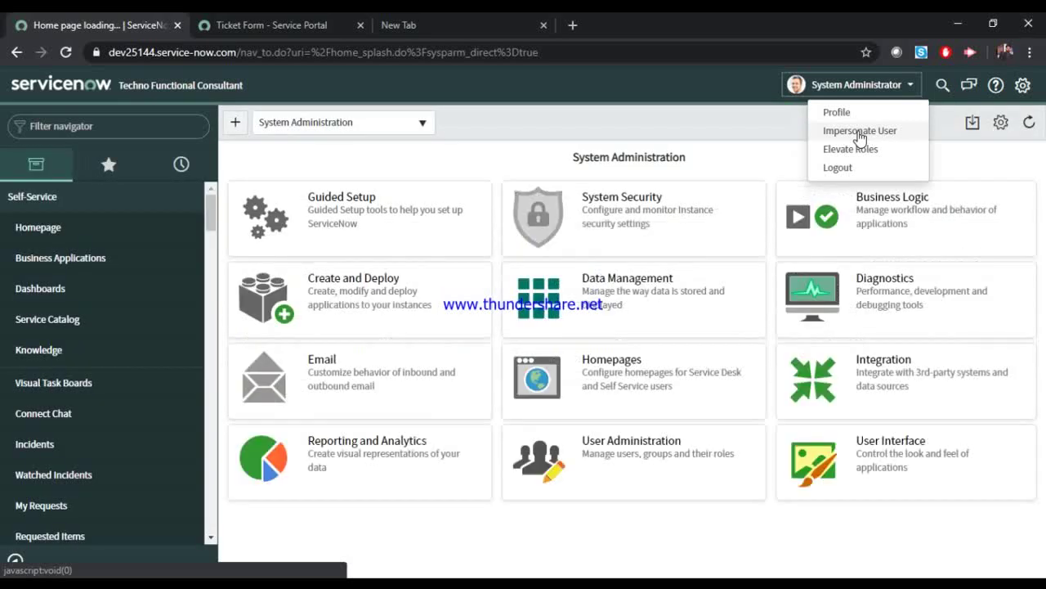
pyautogui.click(860, 137)
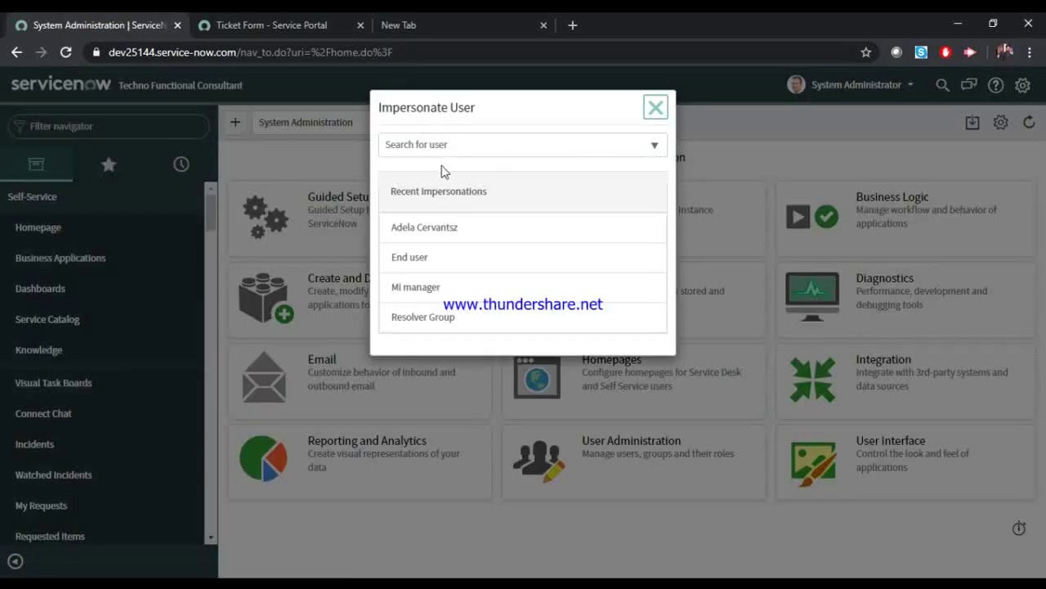
pyautogui.click(419, 298)
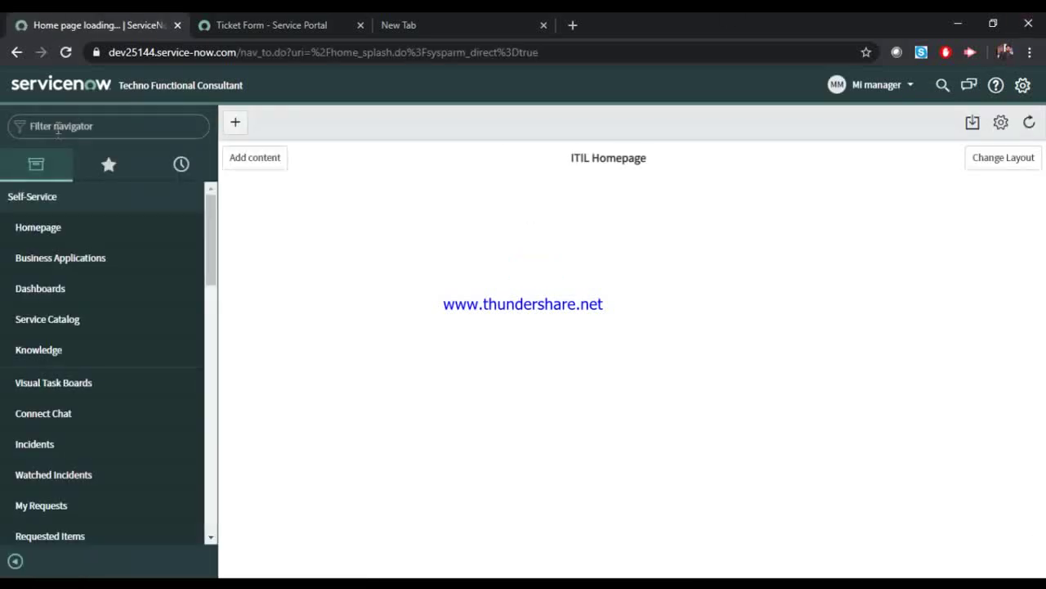
# - Filter the navigator for "major", open INC0010004 from the major incident candidates list, and collapse the navigator
pyautogui.click(58, 127)
pyautogui.write('major')
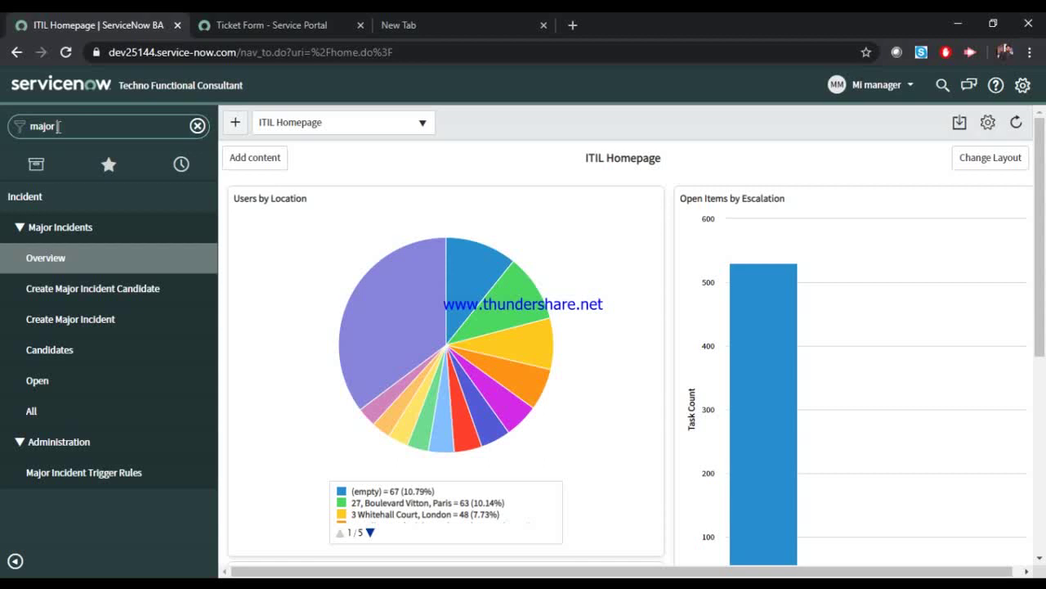
pyautogui.click(50, 360)
pyautogui.click(50, 360)
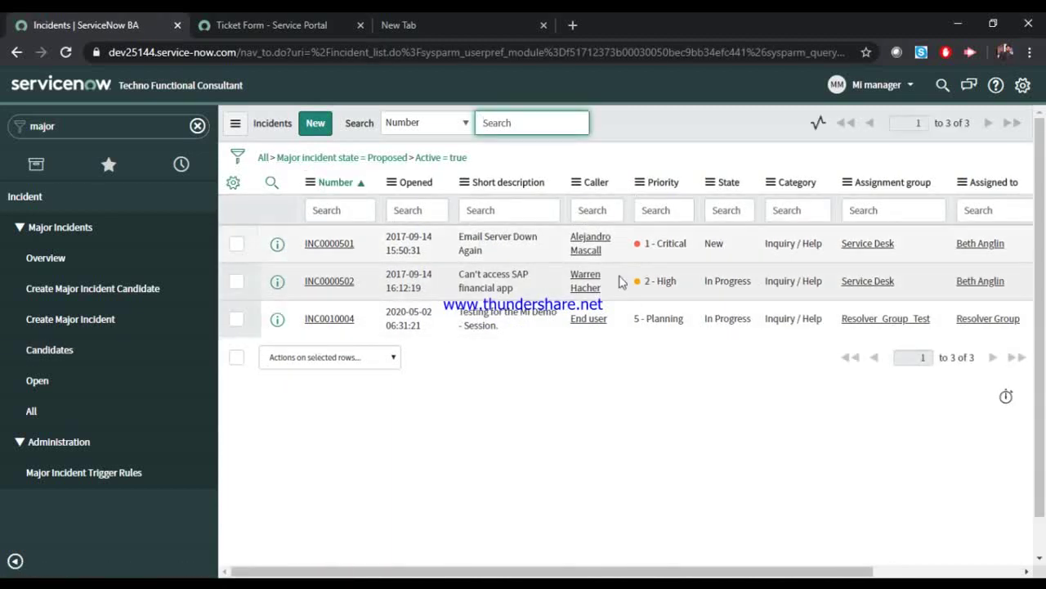
pyautogui.click(321, 321)
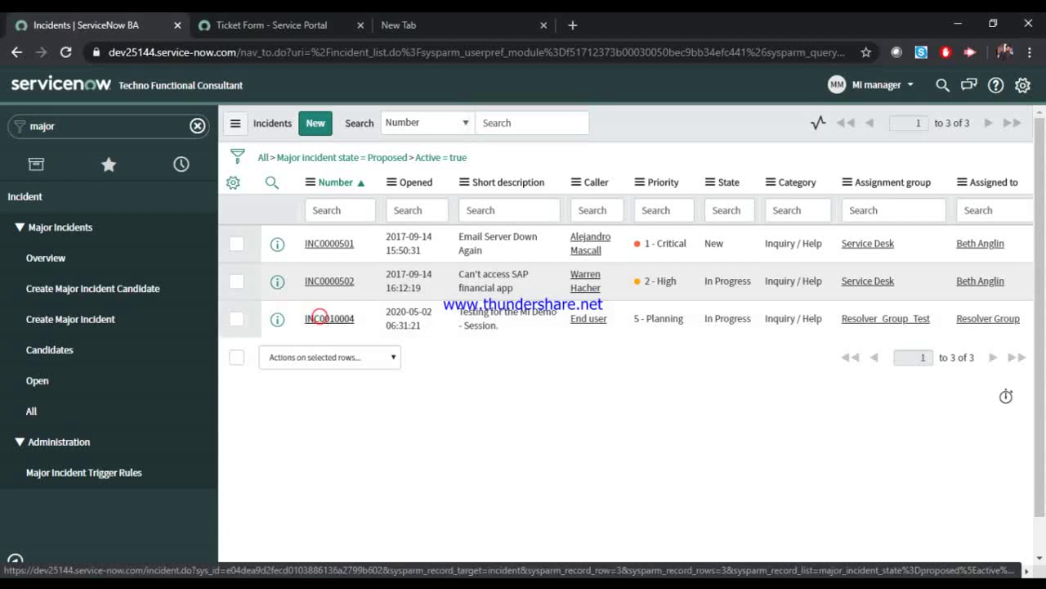
pyautogui.click(18, 563)
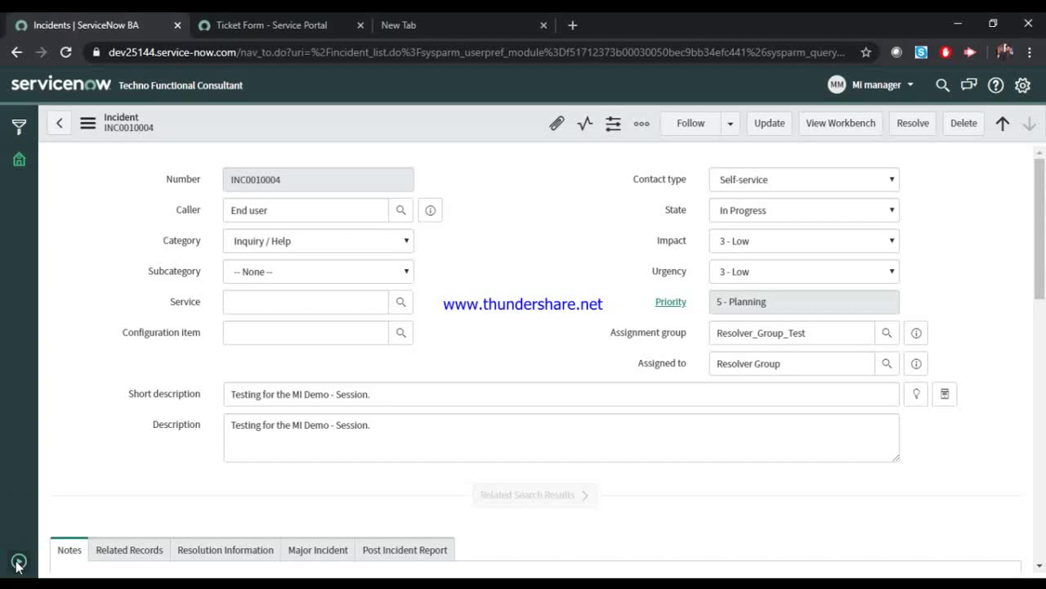
# - Examine the proposal's work note and the Major Incident details of INC0010004, including who proposed it, as Mi manager
pyautogui.click(520, 212)
pyautogui.scroll(-6, 512, 205)
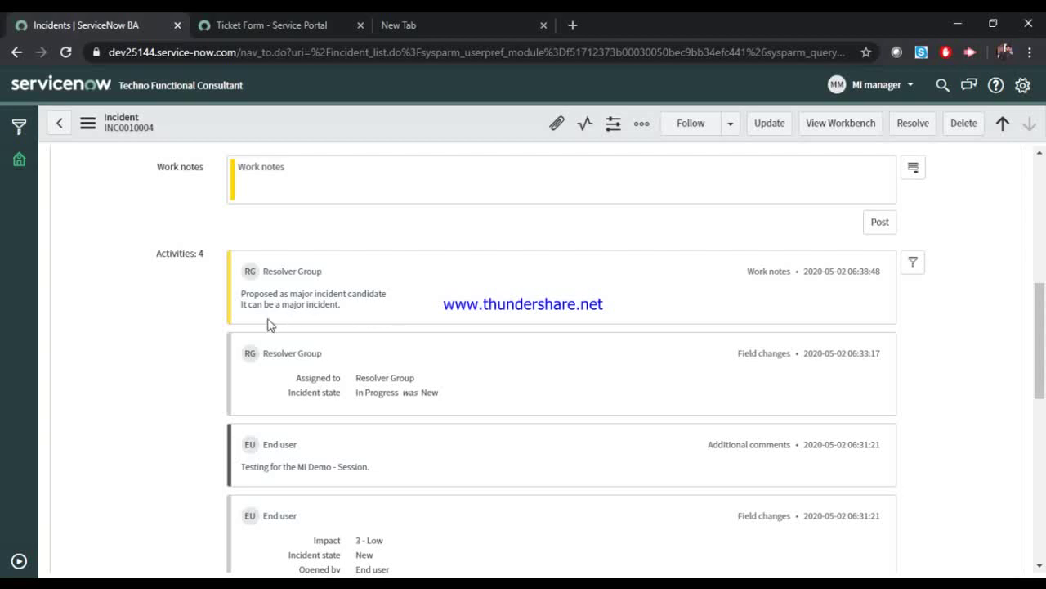
pyautogui.moveTo(243, 304); pyautogui.dragTo(343, 317)
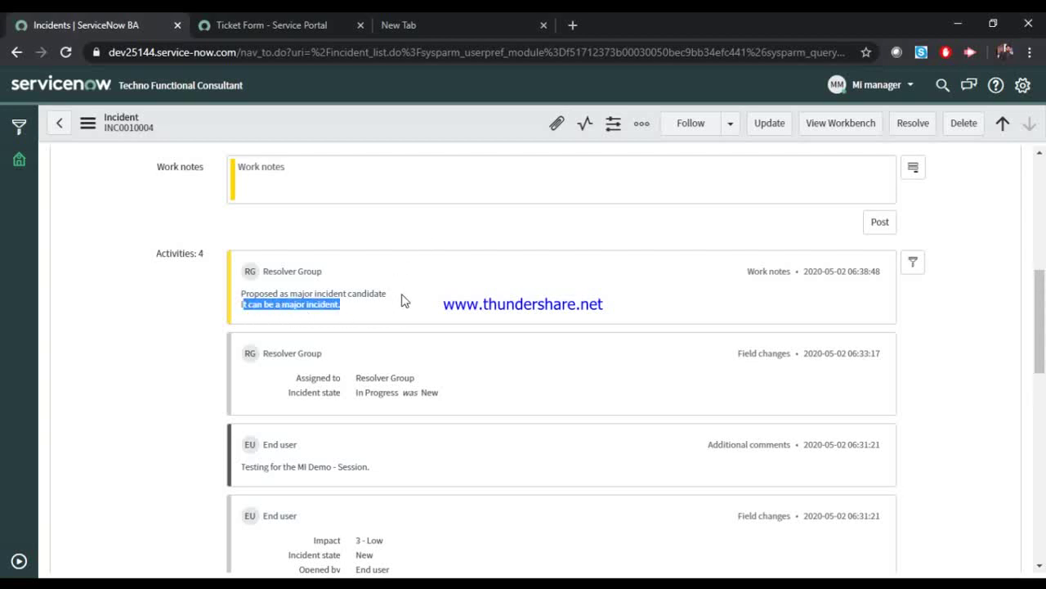
pyautogui.scroll(5, 403, 301)
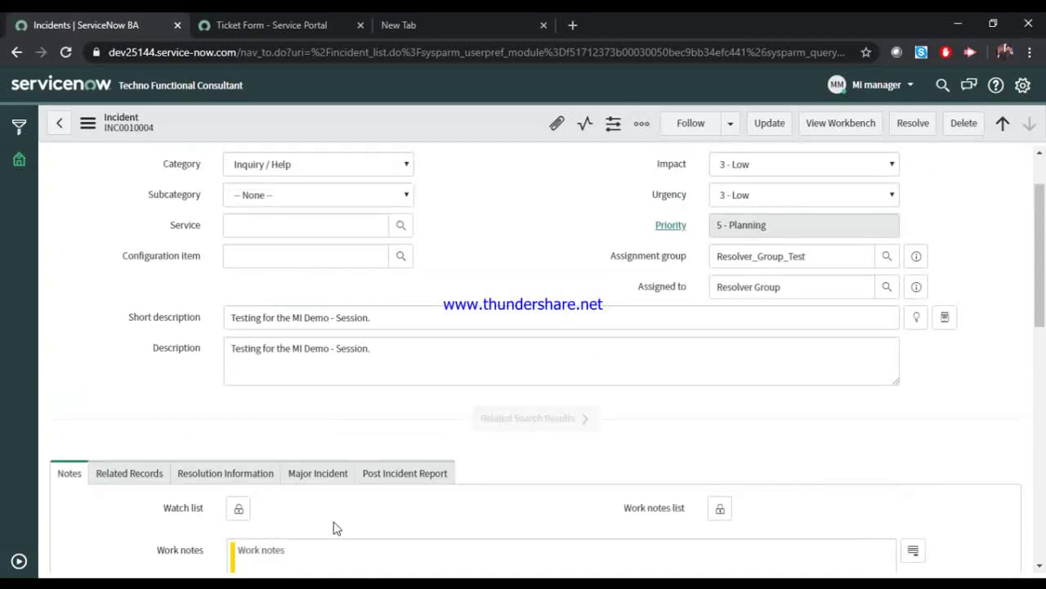
pyautogui.click(320, 483)
pyautogui.scroll(-3, 409, 341)
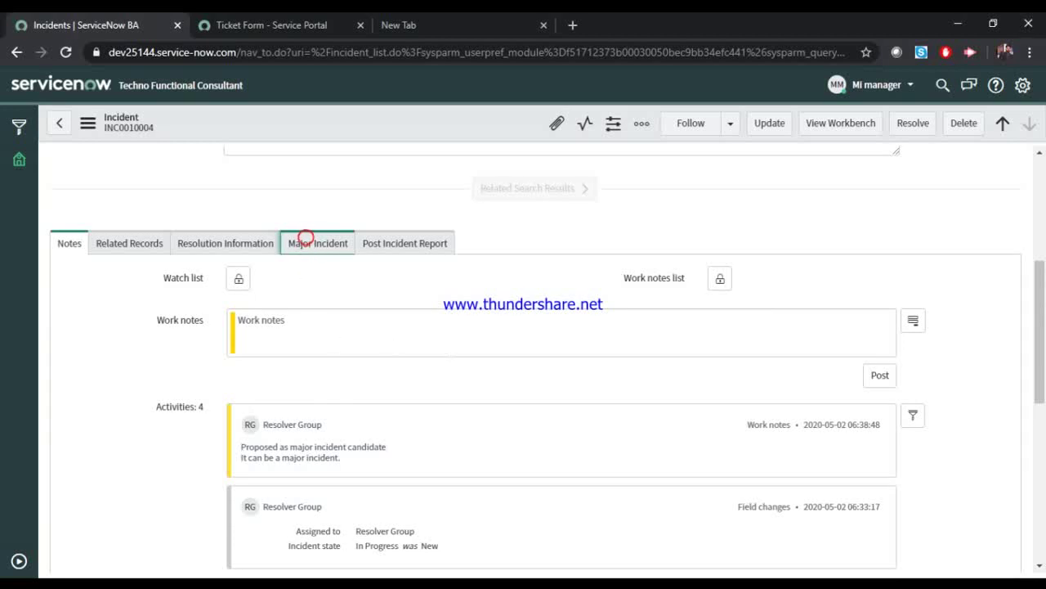
pyautogui.scroll(4, 956, 359)
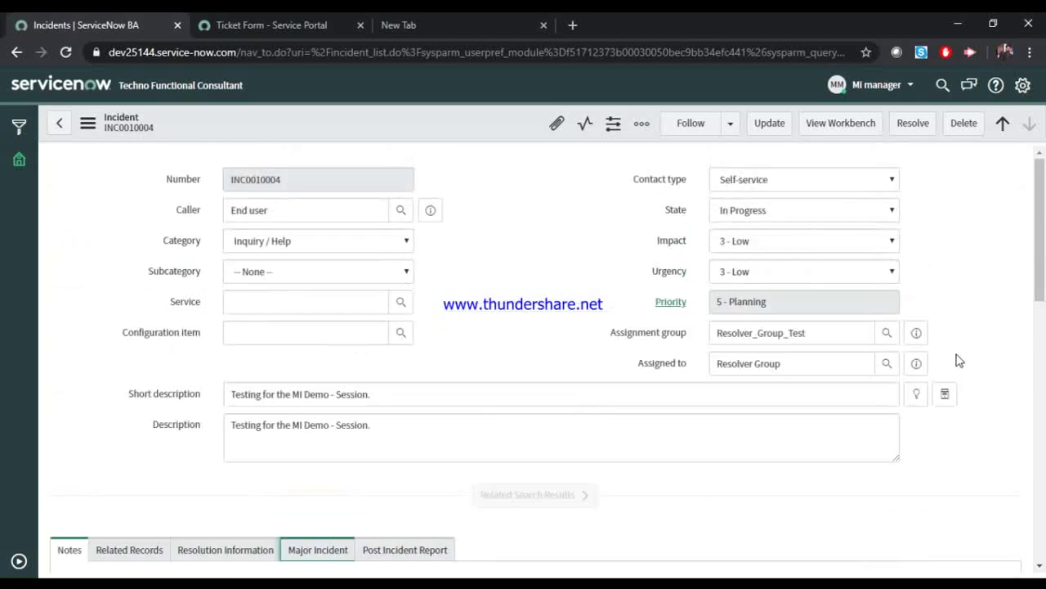
pyautogui.scroll(-1, 519, 219)
pyautogui.scroll(-5, 516, 217)
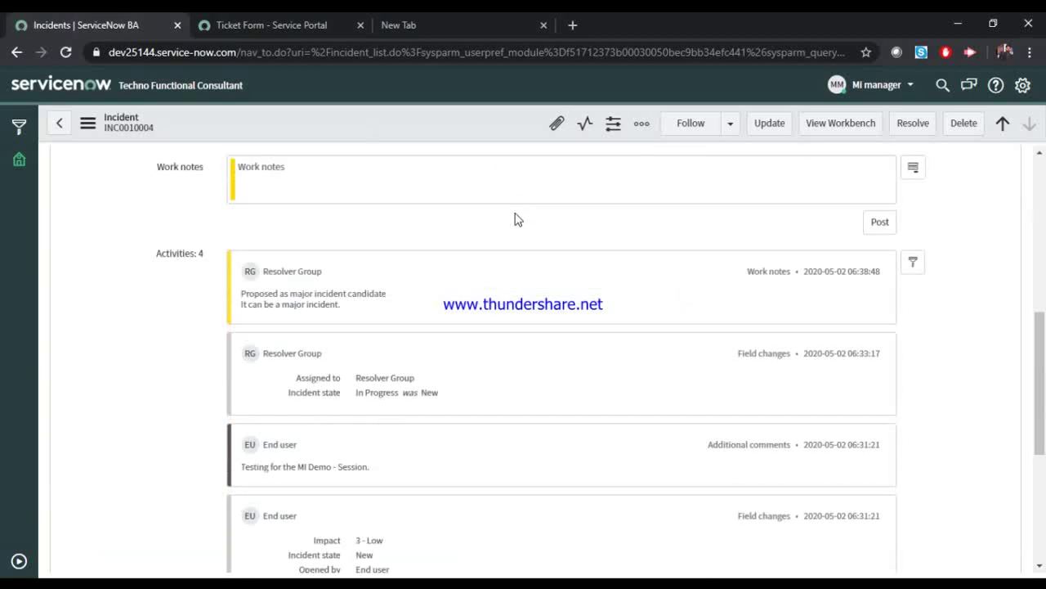
pyautogui.scroll(10, 515, 219)
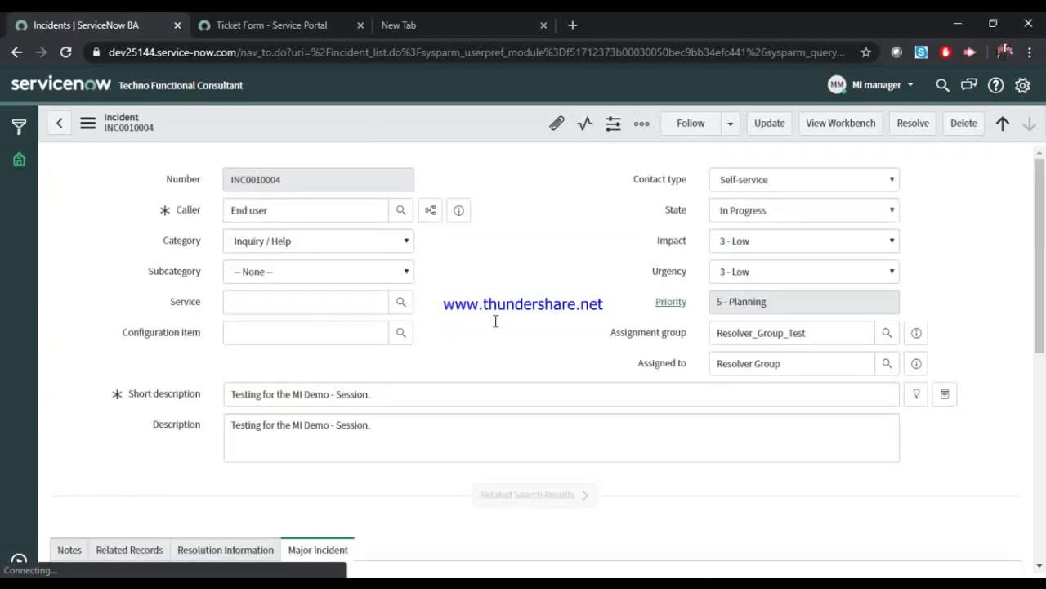
pyautogui.scroll(-5, 483, 282)
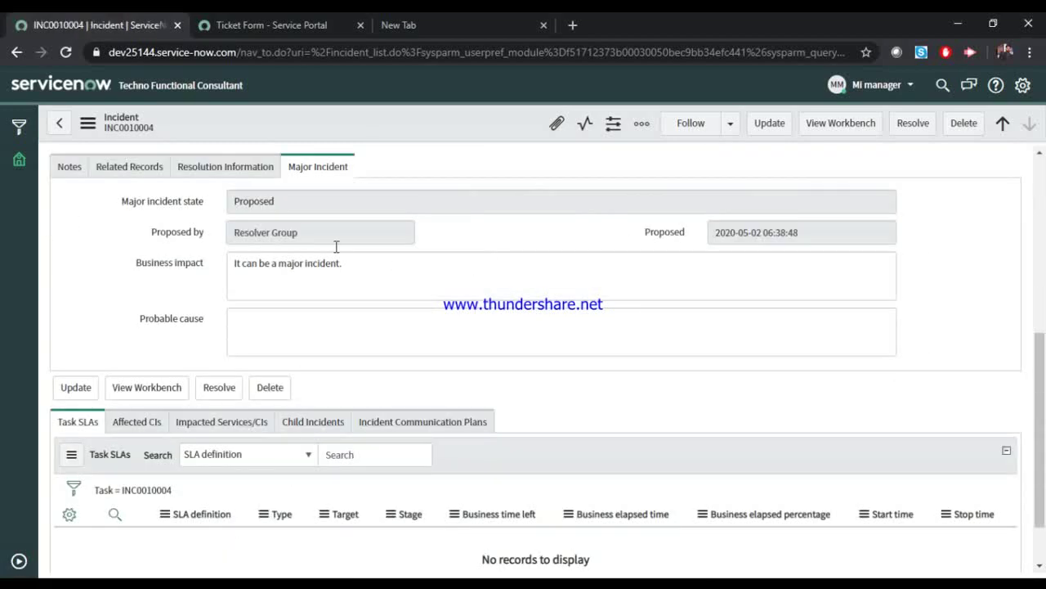
pyautogui.moveTo(311, 234); pyautogui.dragTo(222, 233)
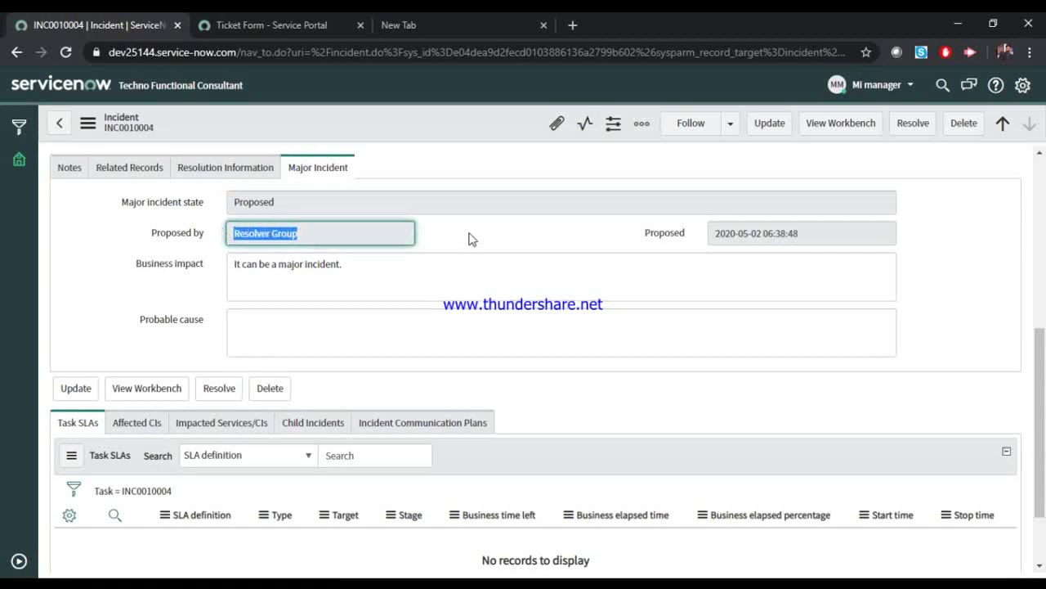
# - Check the promote and reject actions available for incident INC0010004 and open it in the Major Incident Workbench
pyautogui.scroll(5, 463, 239)
pyautogui.click(88, 125)
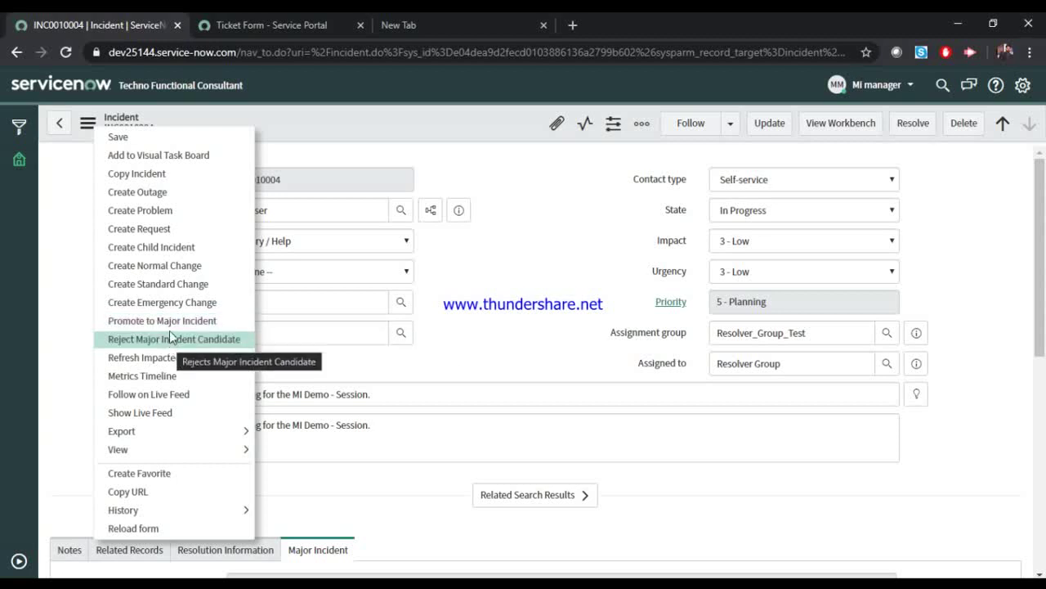
pyautogui.click(537, 229)
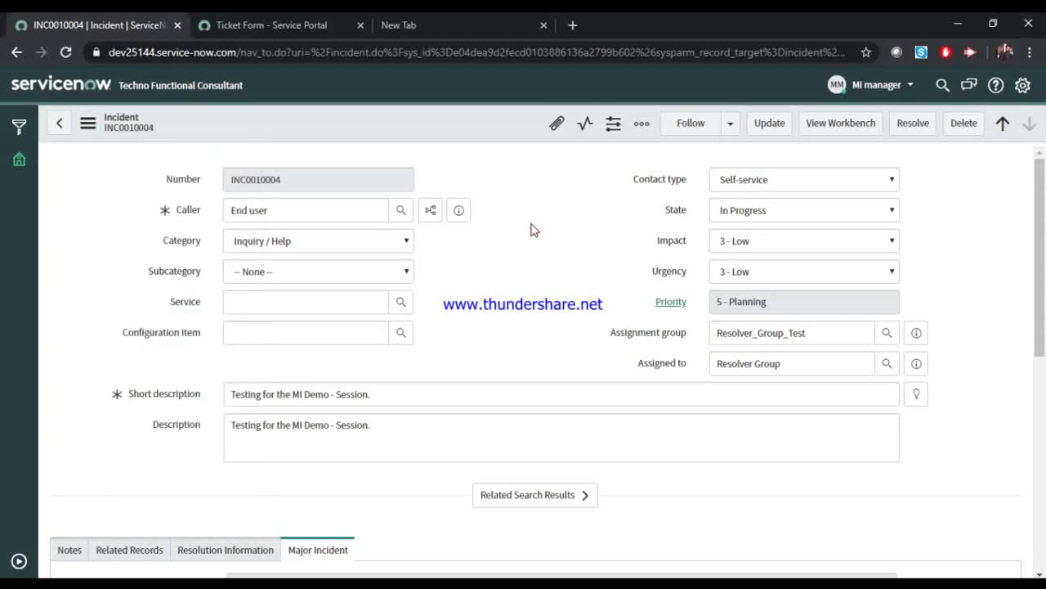
pyautogui.click(828, 124)
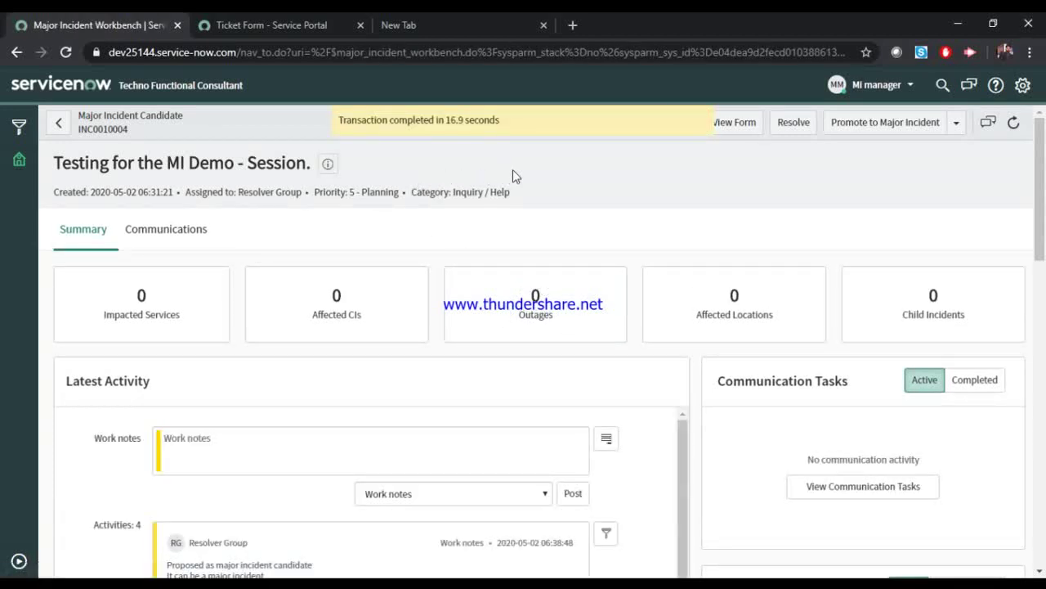
# - Examine the candidate's workbench summary, including its latest activity, groups, impacted services, affected CIs, outages, locations, child incidents and incident tasks
pyautogui.moveTo(68, 161); pyautogui.dragTo(305, 166)
pyautogui.scroll(-2, 428, 236)
pyautogui.scroll(-1, 278, 343)
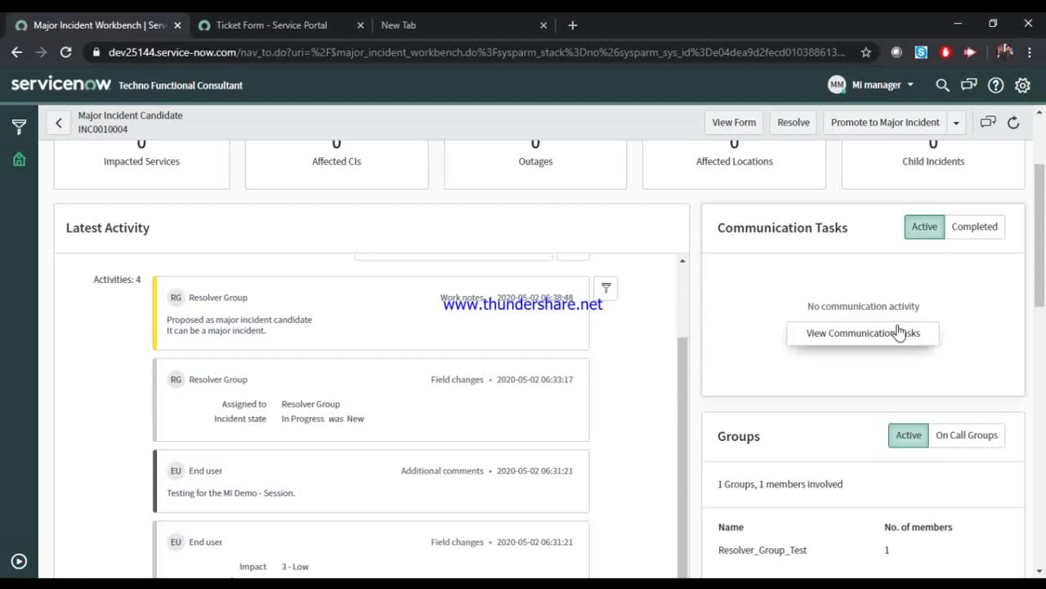
pyautogui.scroll(2, 899, 335)
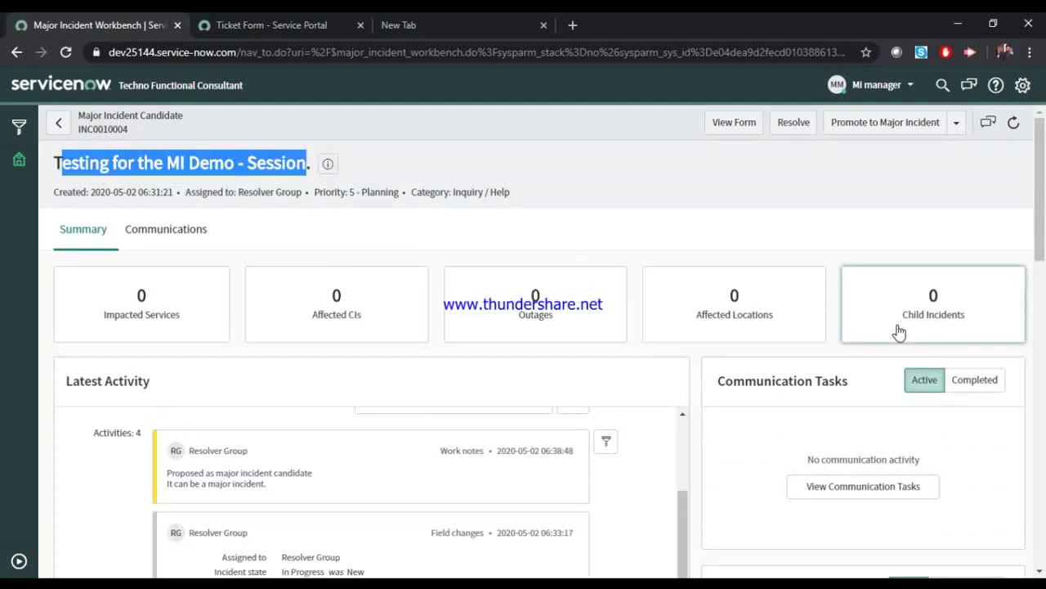
pyautogui.scroll(-8, 390, 387)
pyautogui.scroll(5, 262, 271)
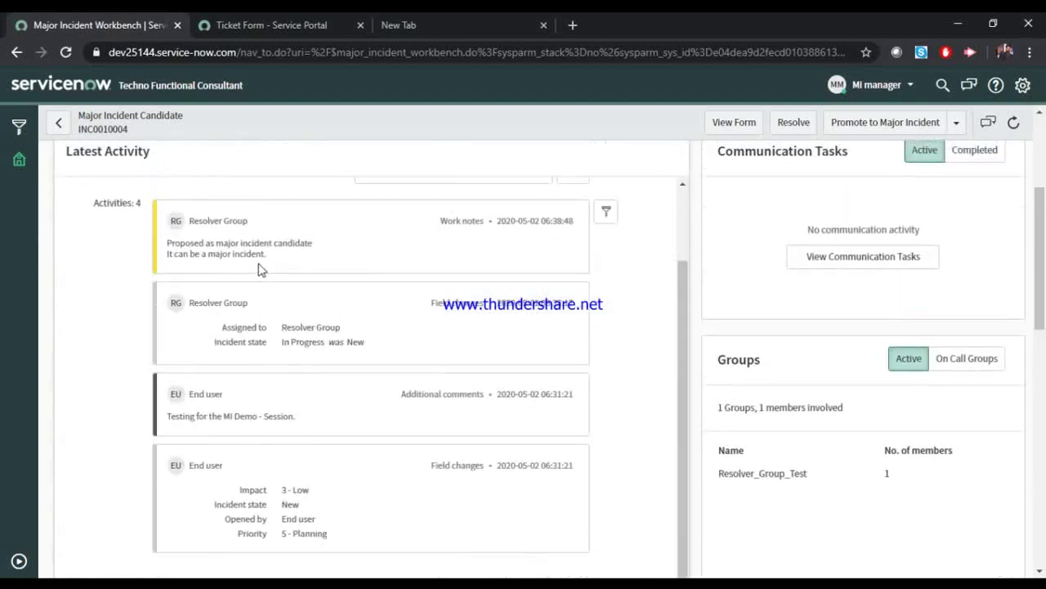
pyautogui.scroll(-6, 282, 278)
pyautogui.scroll(3, 212, 294)
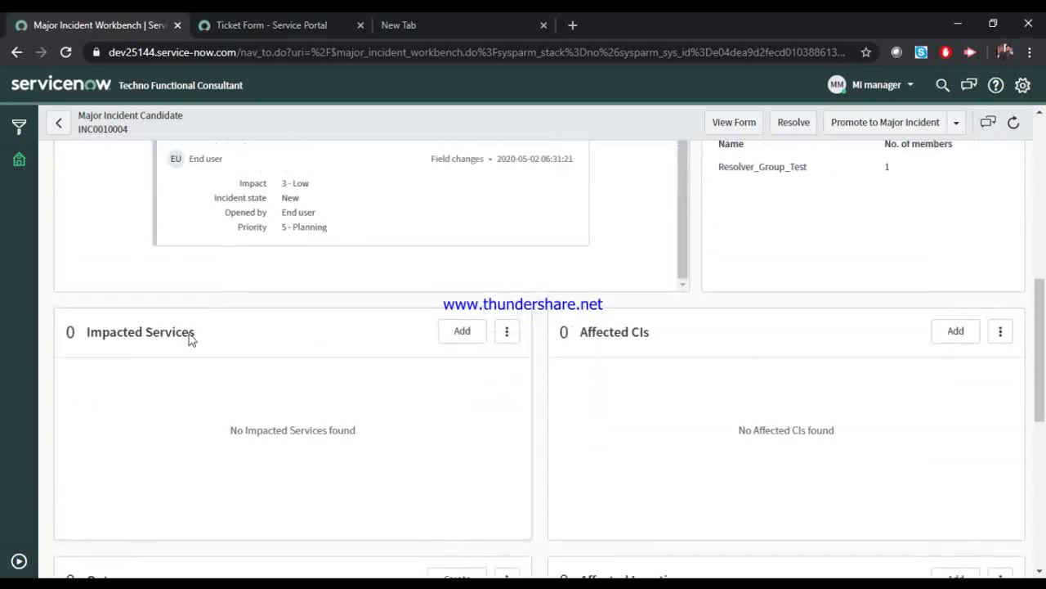
pyautogui.scroll(-4, 740, 450)
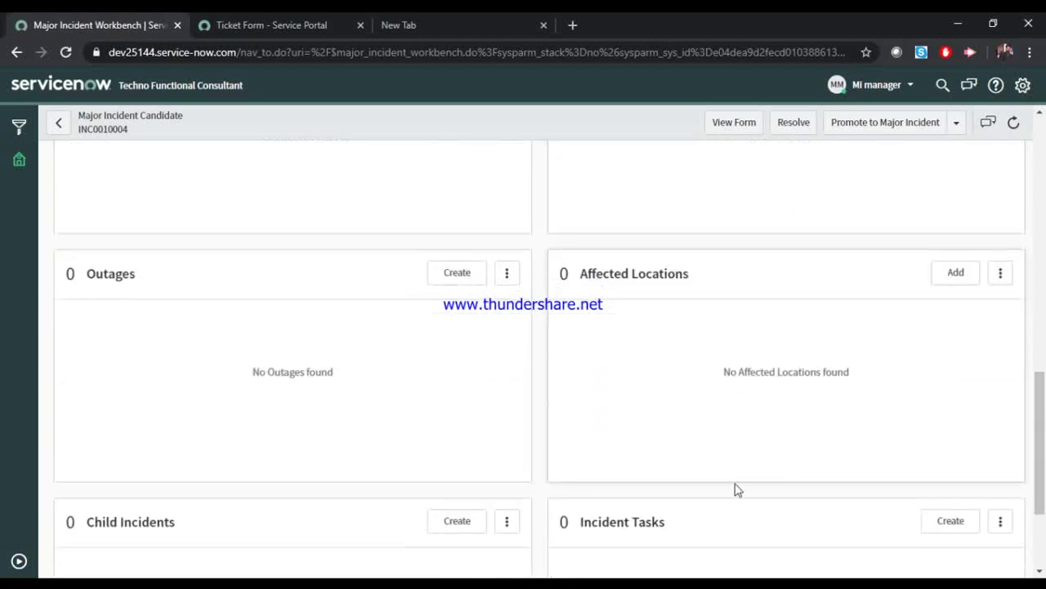
pyautogui.scroll(-1, 353, 332)
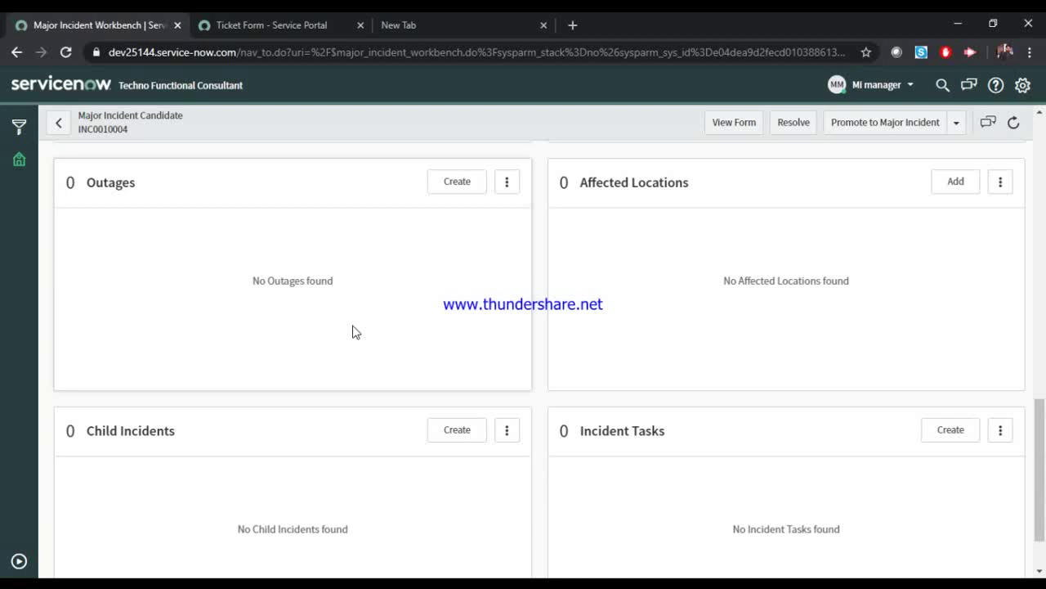
pyautogui.scroll(10, 352, 332)
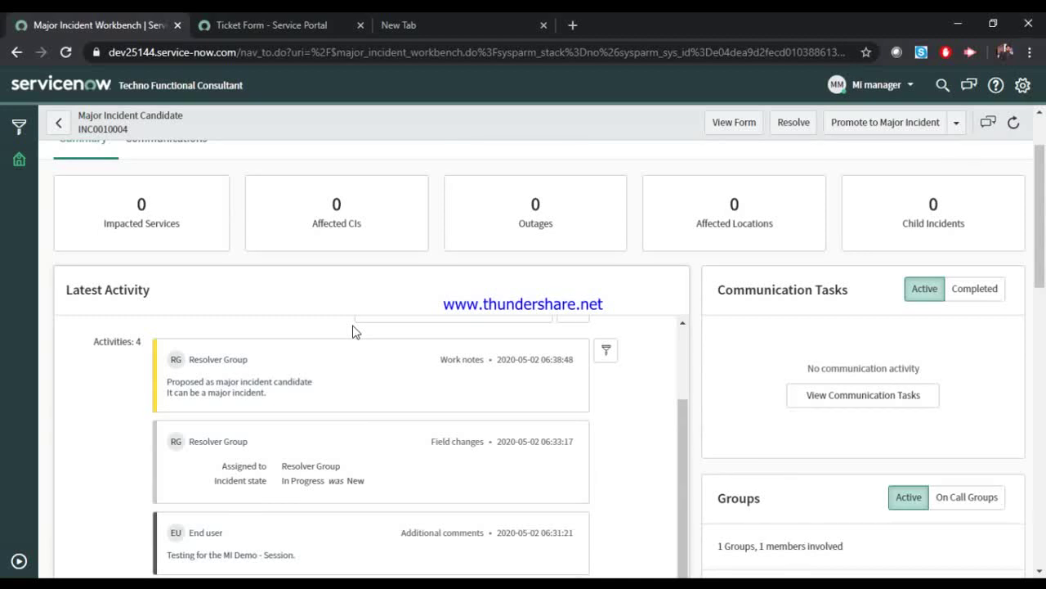
pyautogui.scroll(3, 869, 299)
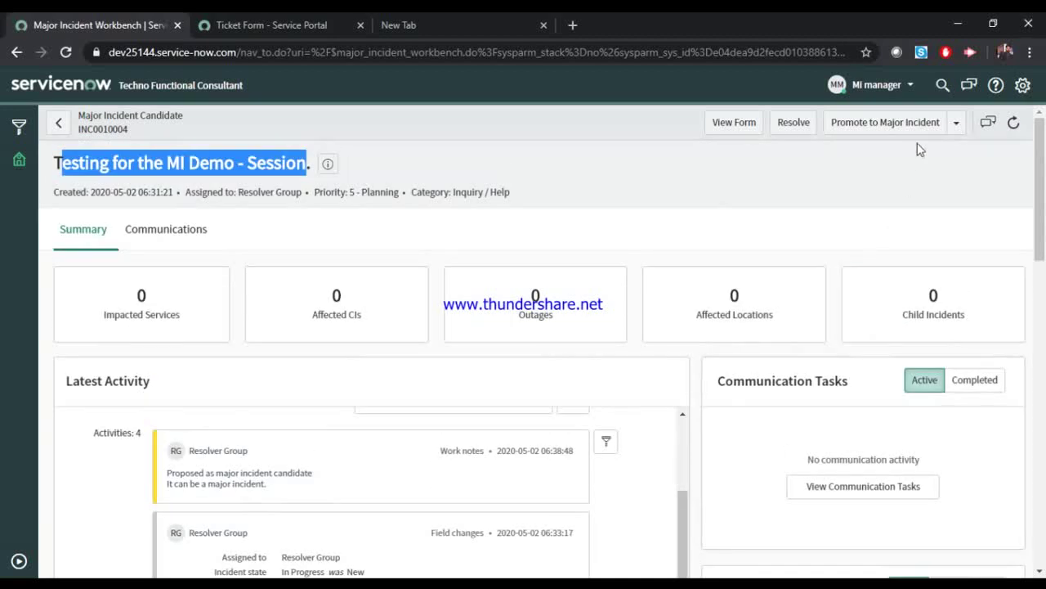
# - Promote the candidate to a major incident with the work note "yes, it is a Major incident. I am accepting." and dismiss the notification
pyautogui.click(957, 123)
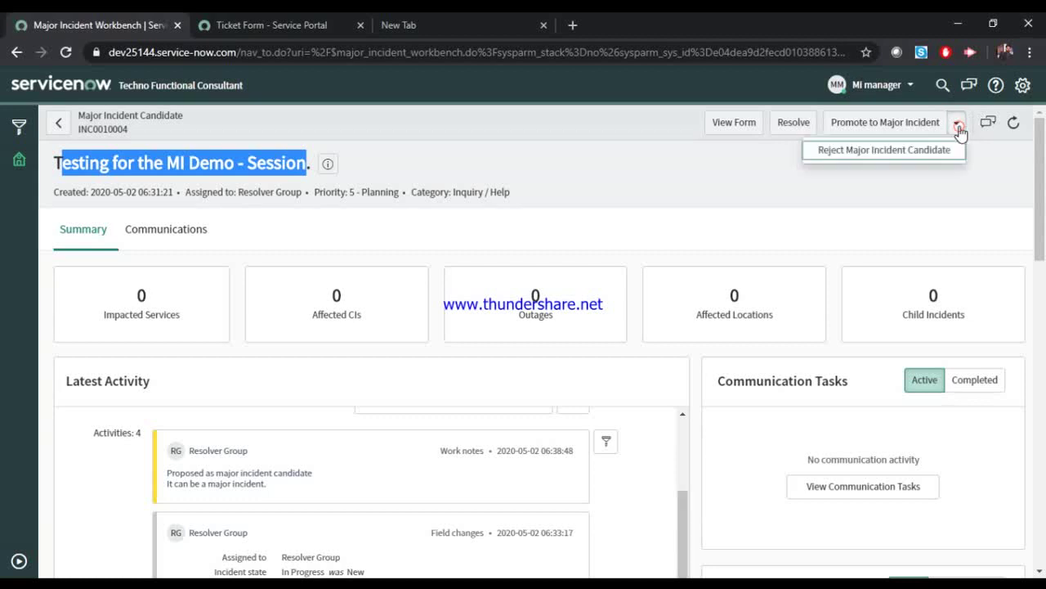
pyautogui.click(871, 122)
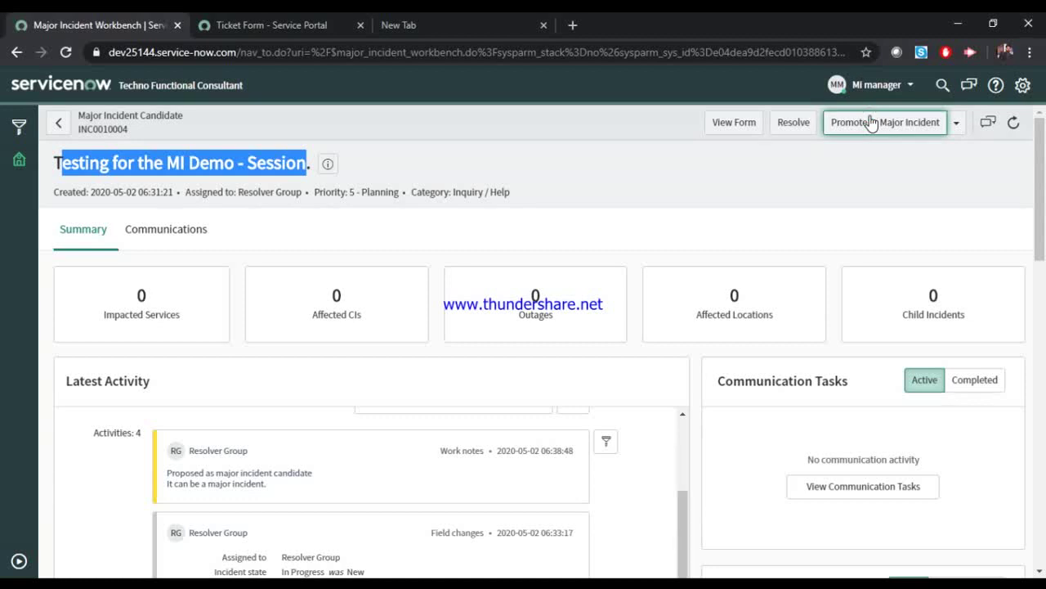
pyautogui.click(872, 123)
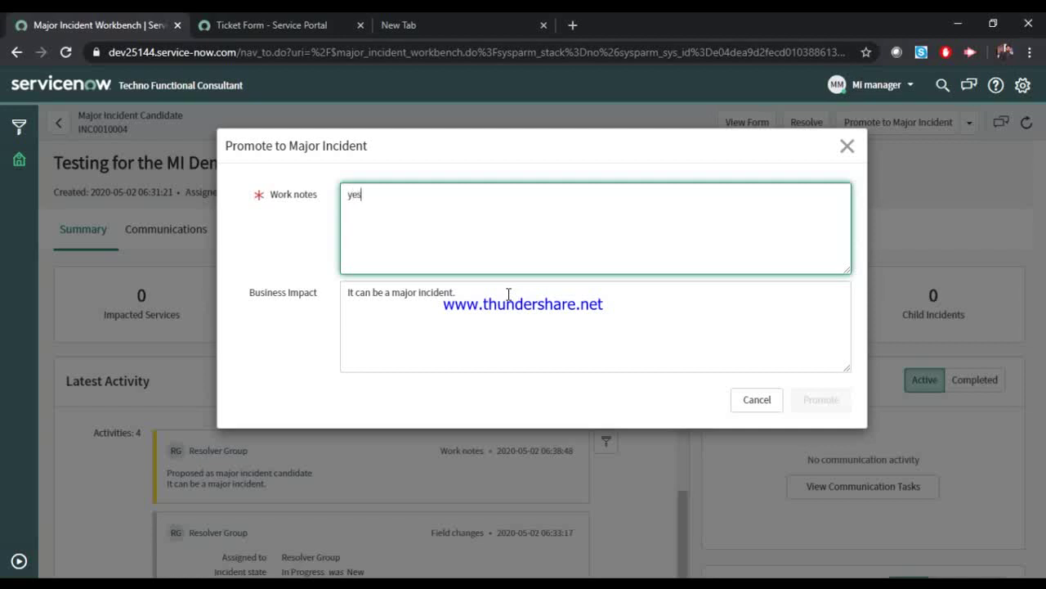
pyautogui.write('yes, it is a ')
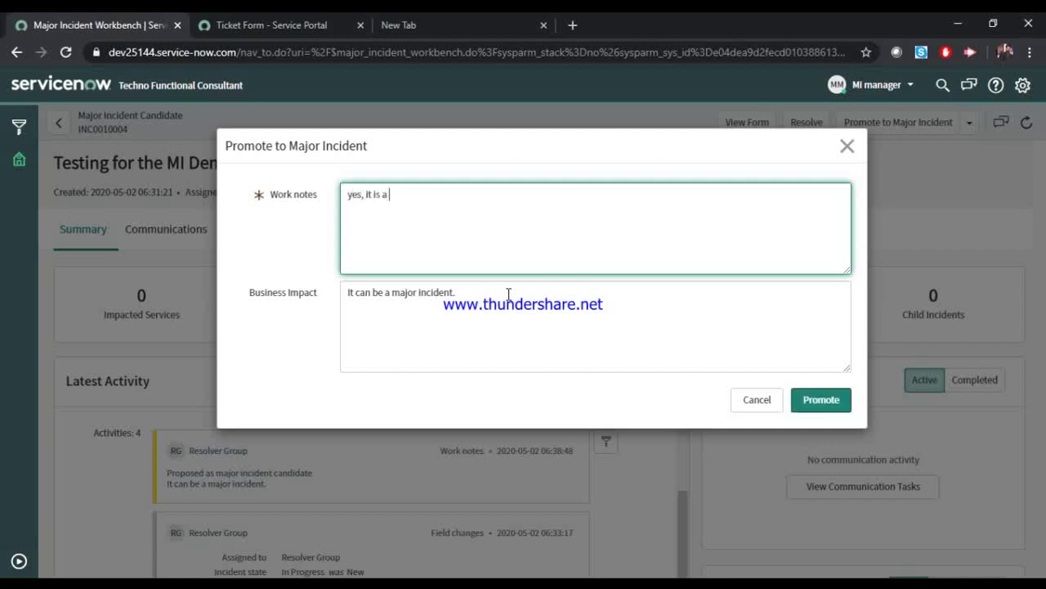
pyautogui.write('Major incident. I am prono')
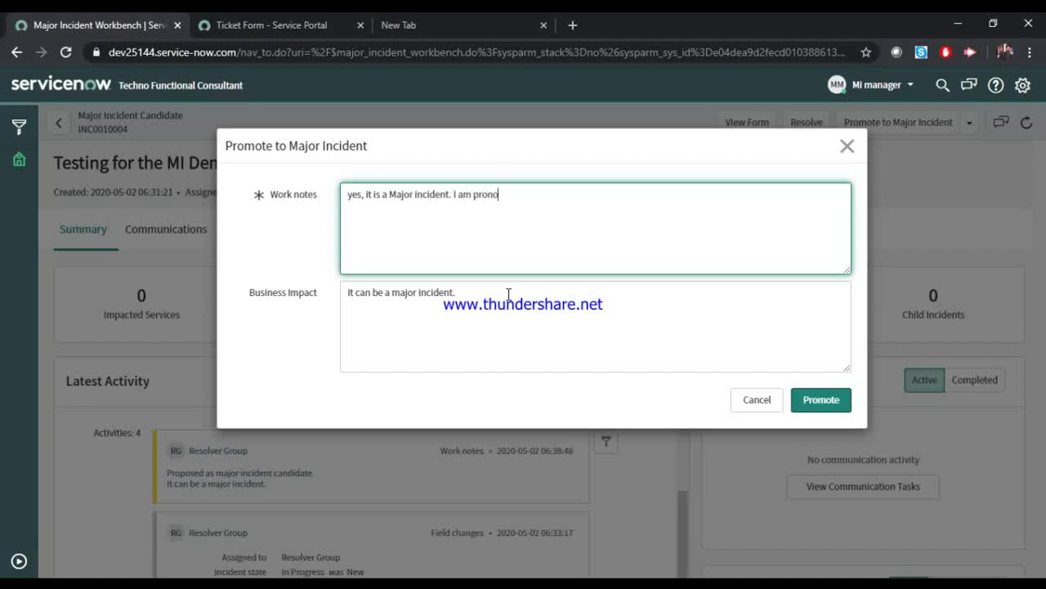
pyautogui.write('peting t')
pyautogui.press('BackSpace')
pyautogui.press('BackSpace')
pyautogui.press('BackSpace')
pyautogui.press('BackSpace')
pyautogui.press('BackSpace')
pyautogui.press('BackSpace')
pyautogui.write('ccep')
pyautogui.click(836, 407)
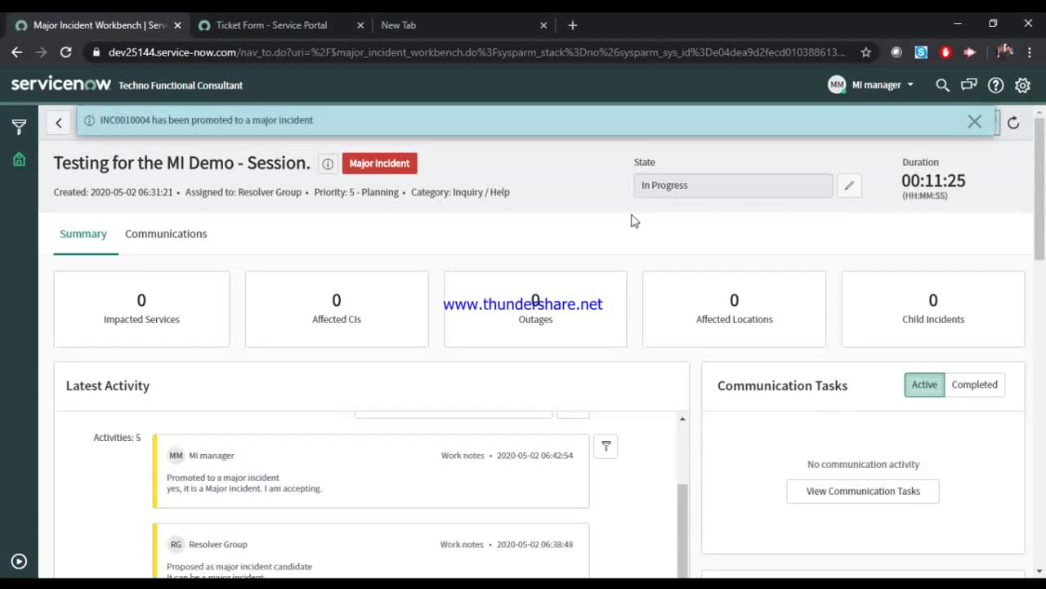
pyautogui.click(974, 121)
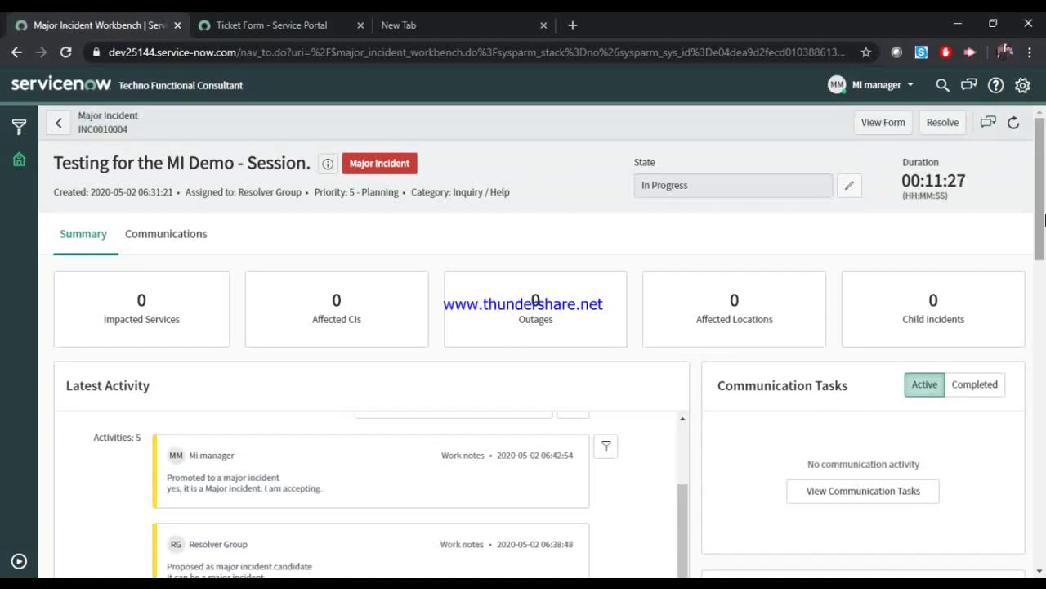
# - Check the promoted incident's duration, Major Incident label and communication tasks in the workbench, and open its incident form
pyautogui.moveTo(975, 182); pyautogui.dragTo(937, 180)
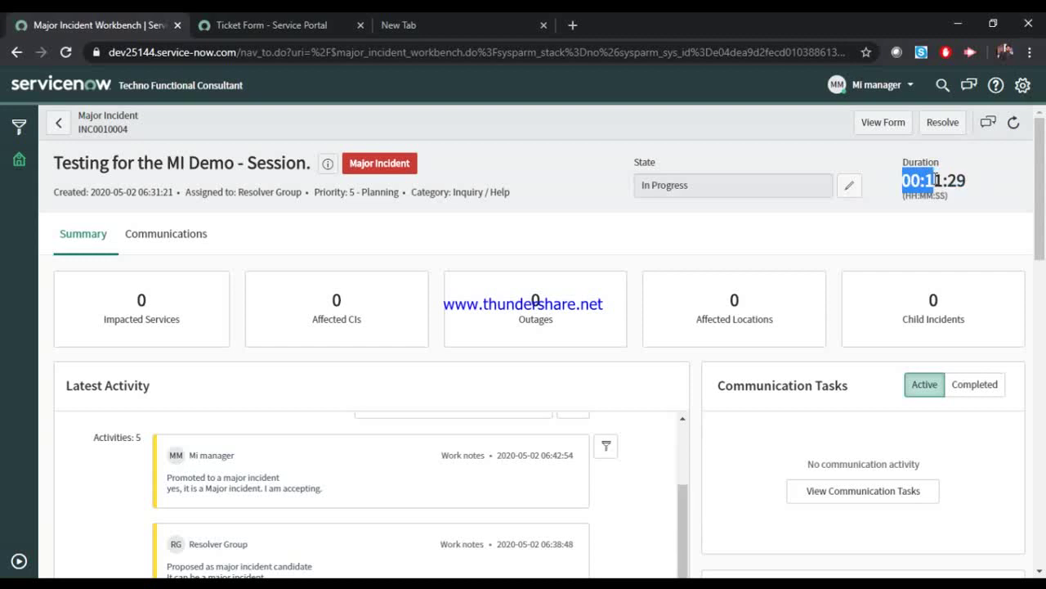
pyautogui.tripleClick(353, 159)
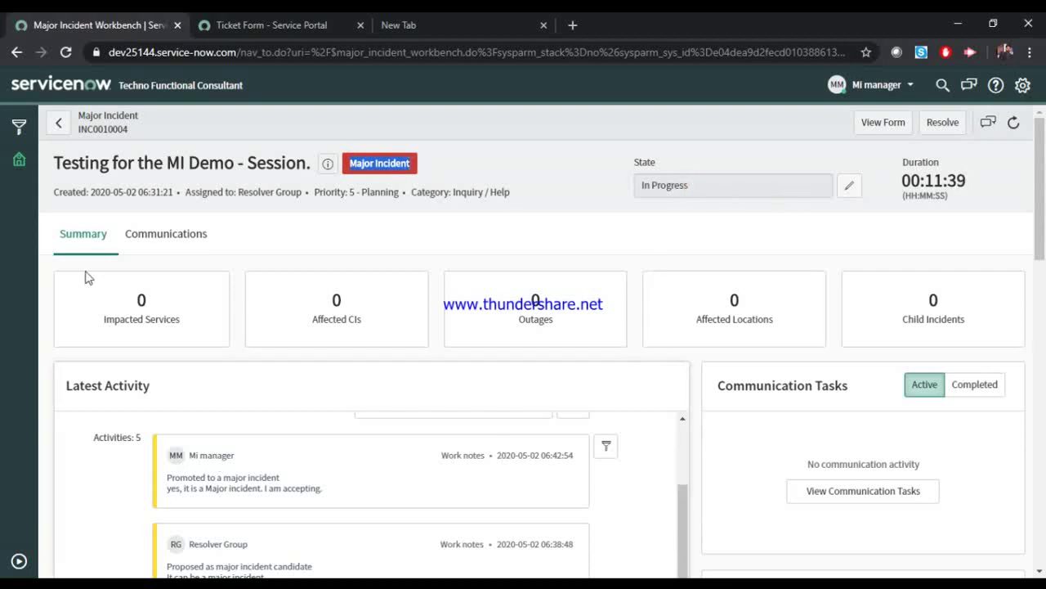
pyautogui.click(135, 238)
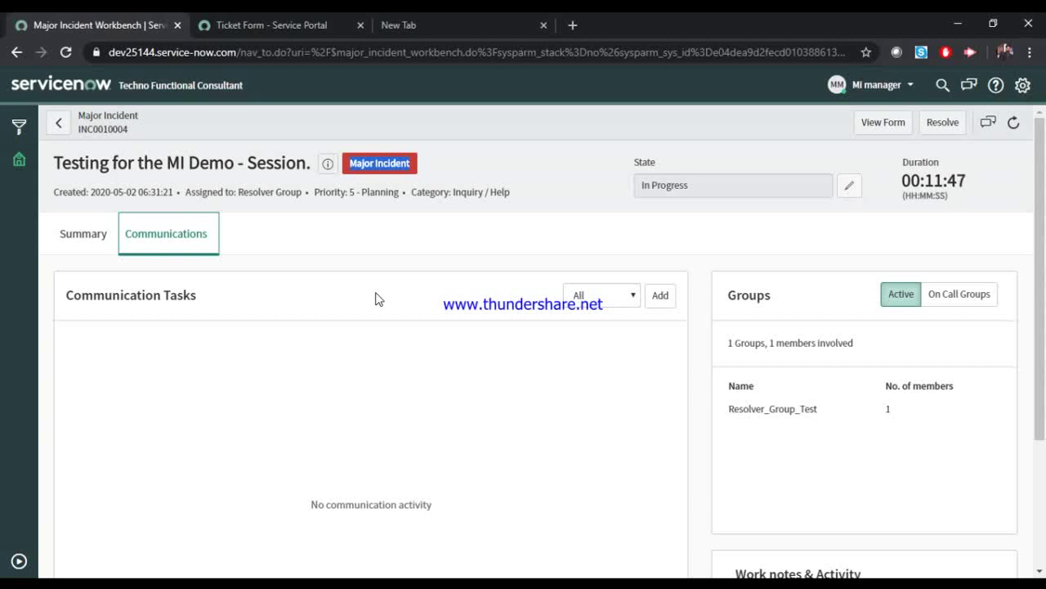
pyautogui.click(879, 122)
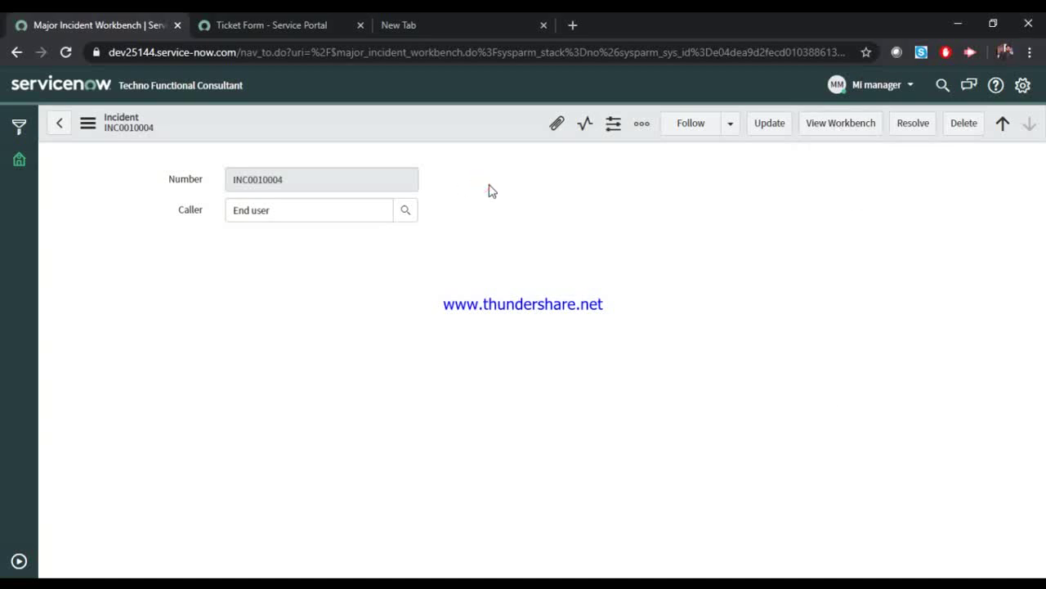
pyautogui.click(823, 131)
pyautogui.click(68, 57)
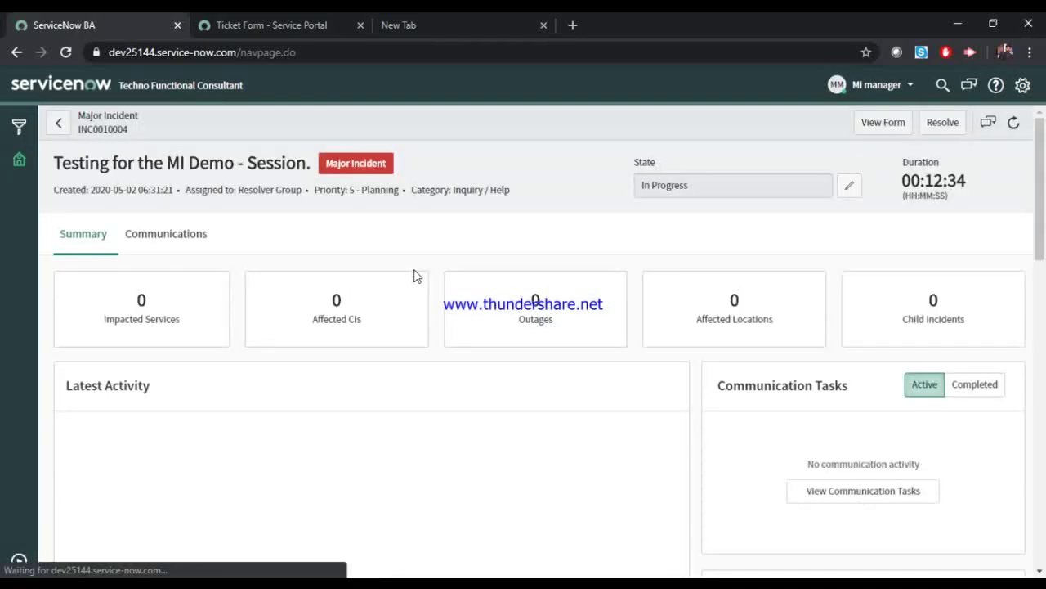
pyautogui.click(881, 125)
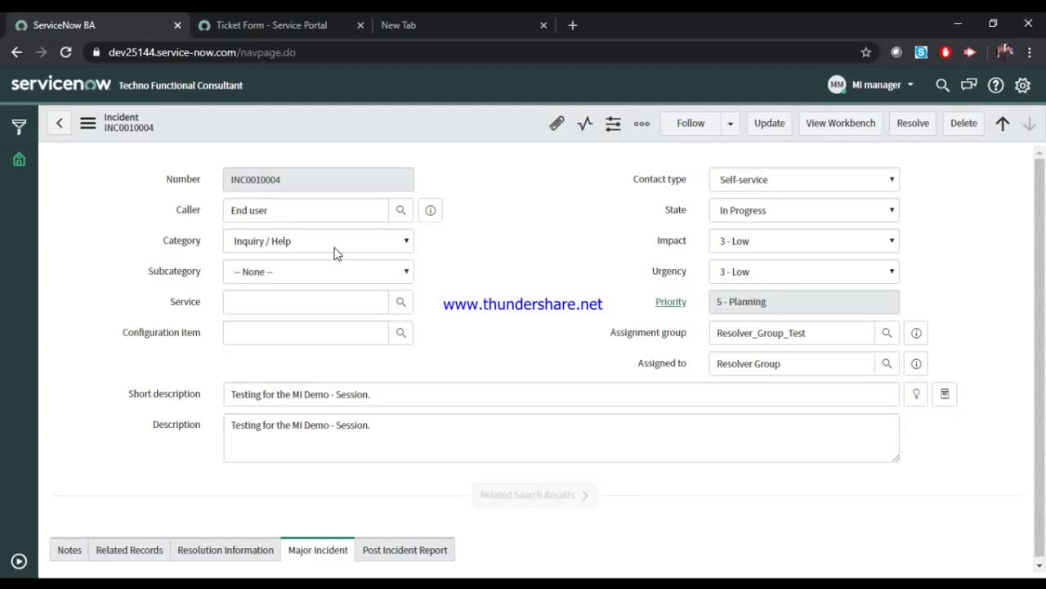
# - Set both the impact and the urgency of the incident to 1 - High
pyautogui.click(782, 242)
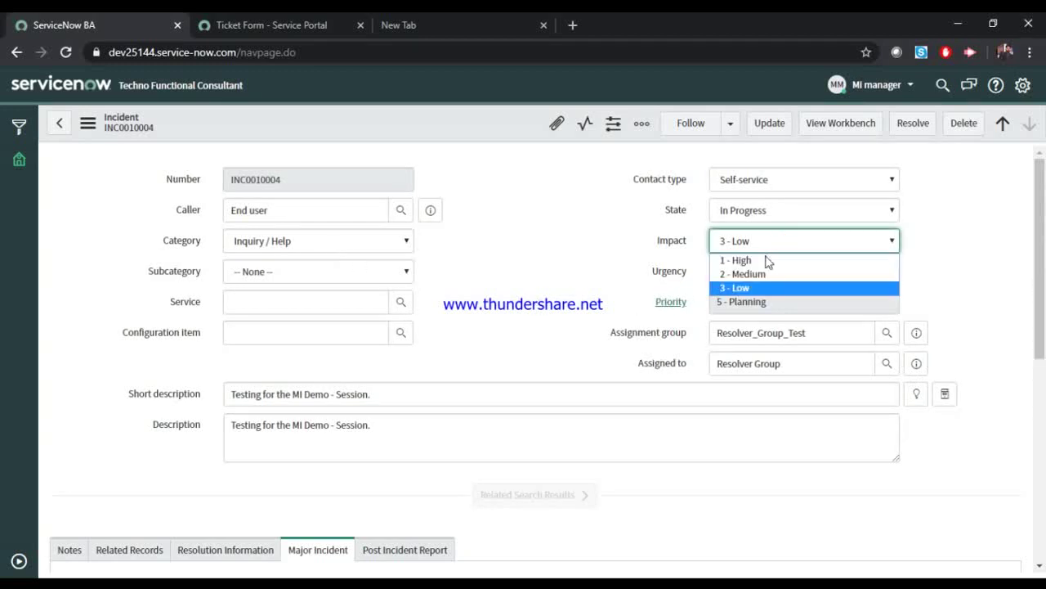
pyautogui.click(764, 261)
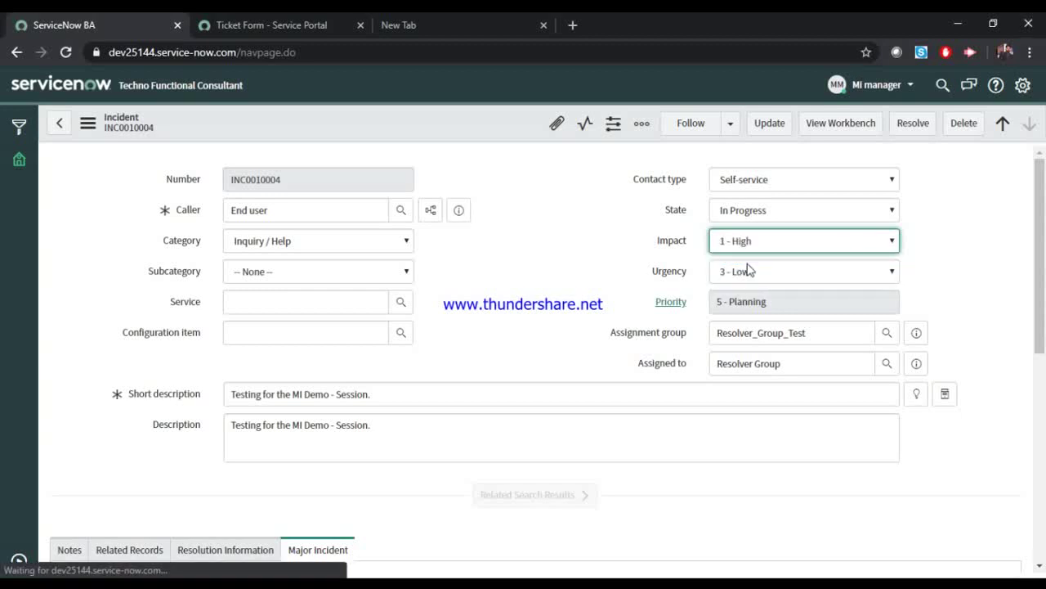
pyautogui.click(744, 274)
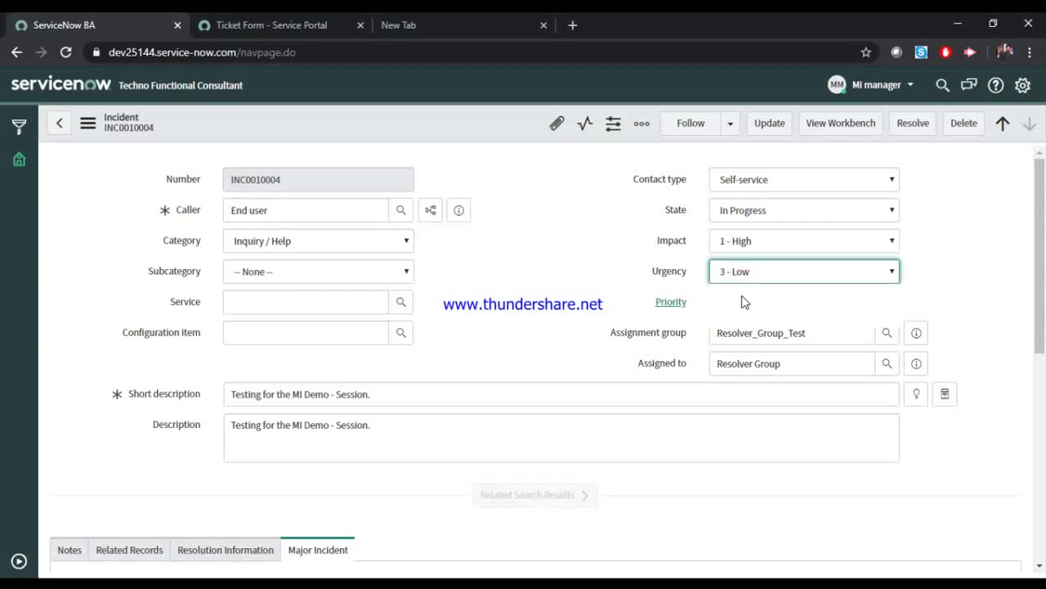
pyautogui.click(742, 292)
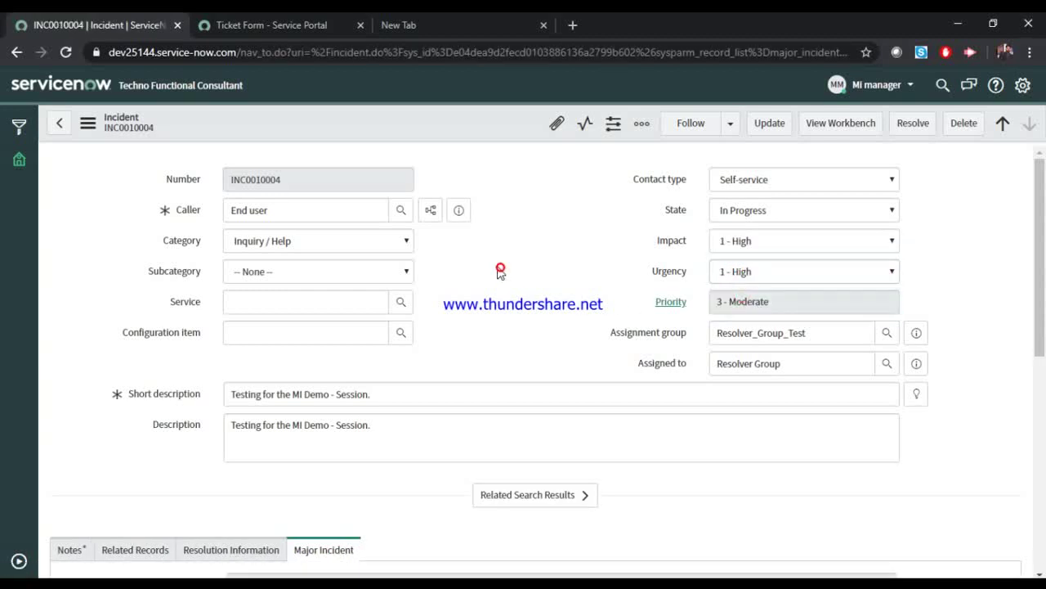
# - Examine the Incident Communication Plans and Child Incidents related lists of the promoted incident
pyautogui.scroll(-5, 500, 270)
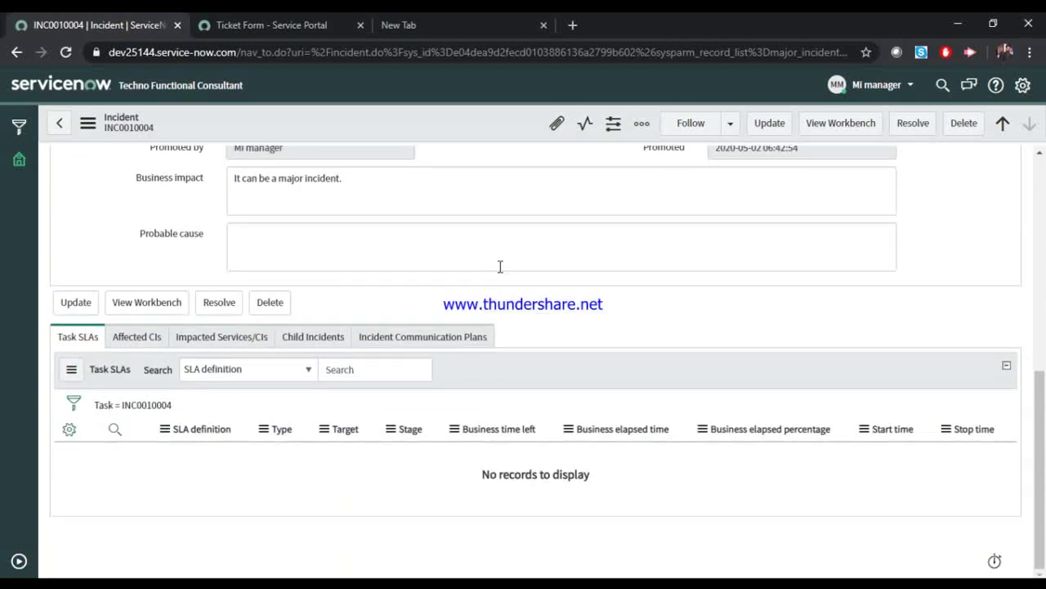
pyautogui.click(444, 337)
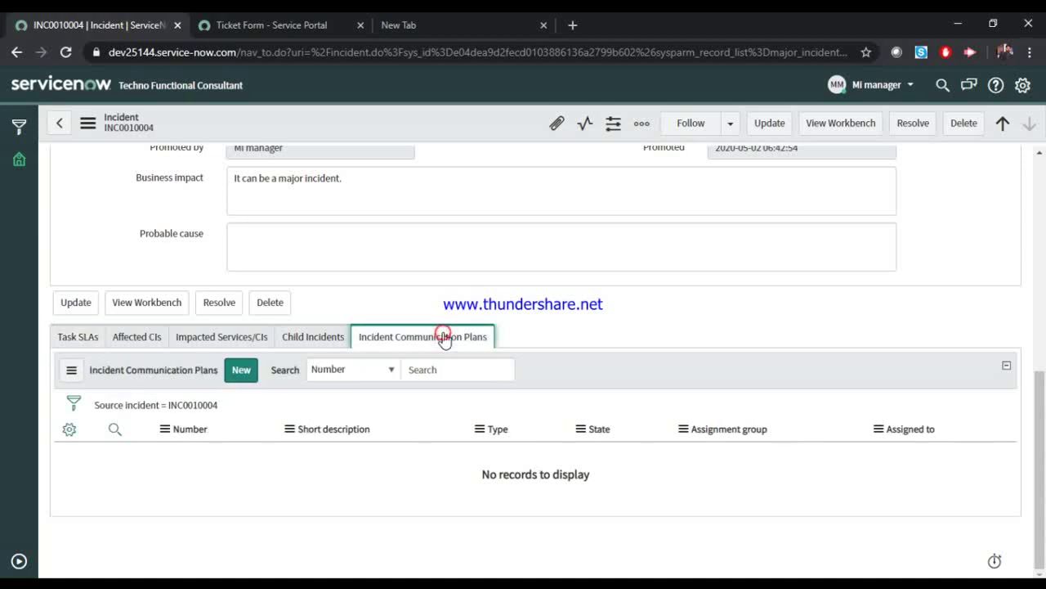
pyautogui.click(324, 342)
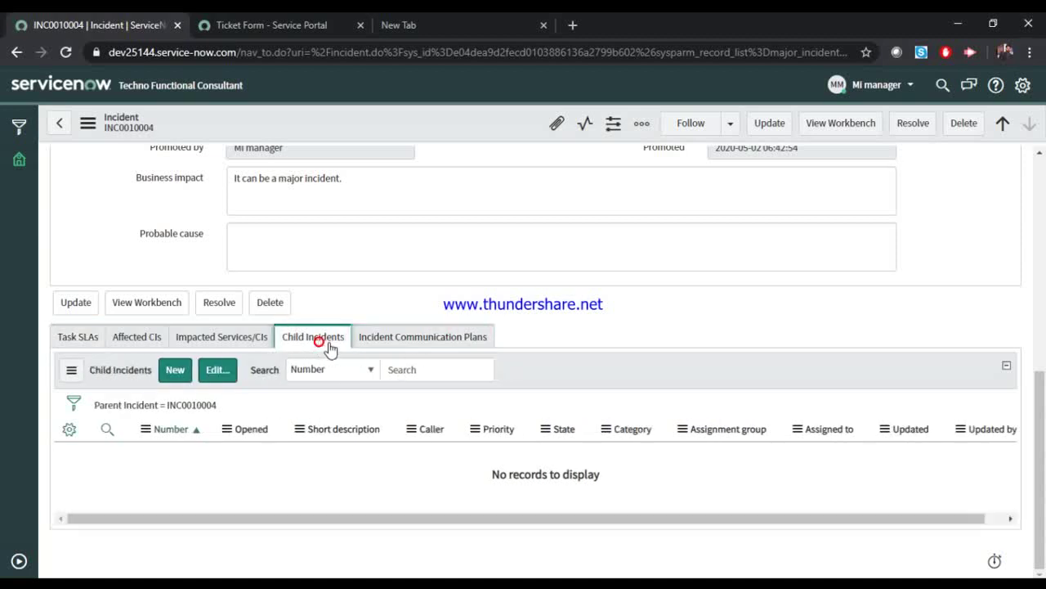
pyautogui.click(422, 337)
pyautogui.scroll(6, 551, 294)
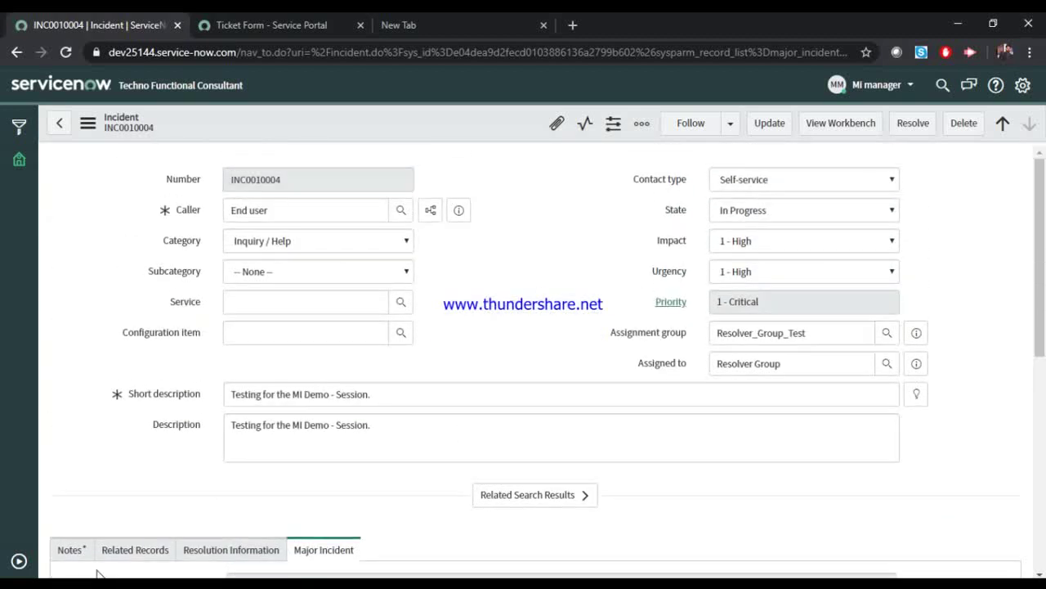
# - Add the work note "Increasing to P1." to the incident and save the update
pyautogui.click(72, 551)
pyautogui.scroll(-3, 86, 336)
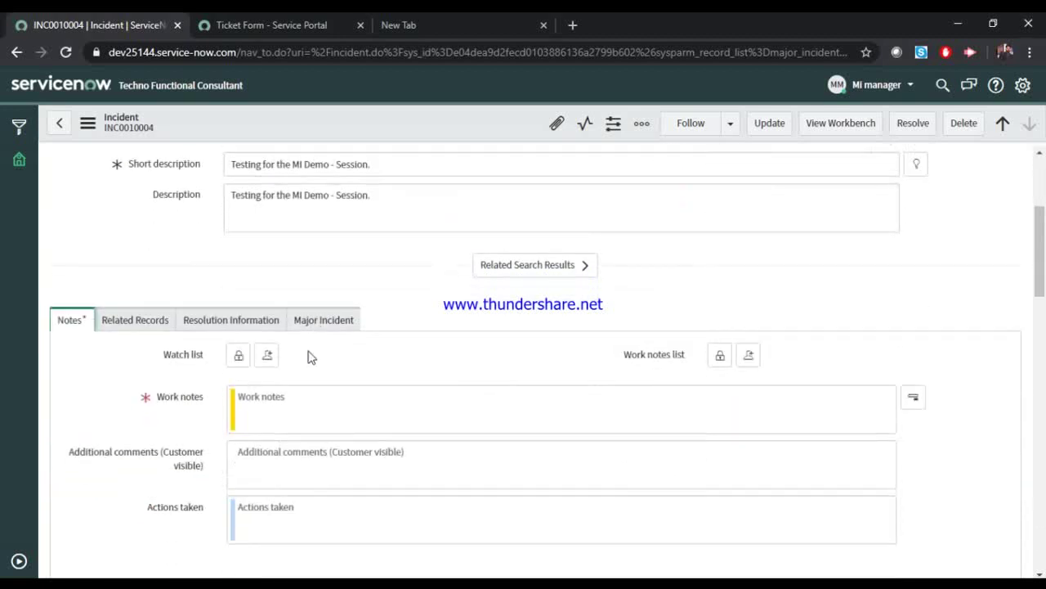
pyautogui.click(287, 412)
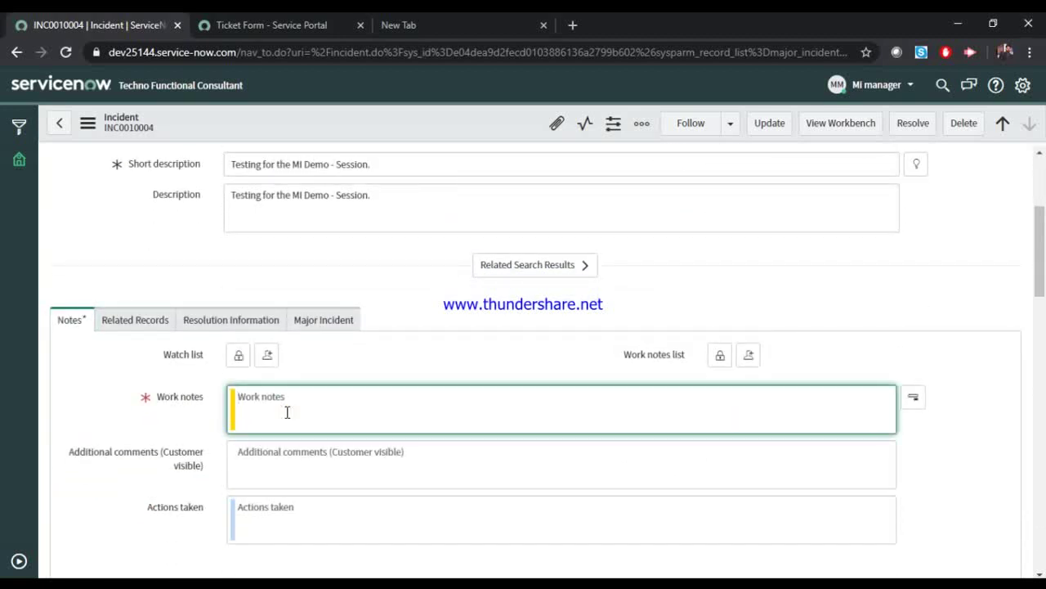
pyautogui.write('In')
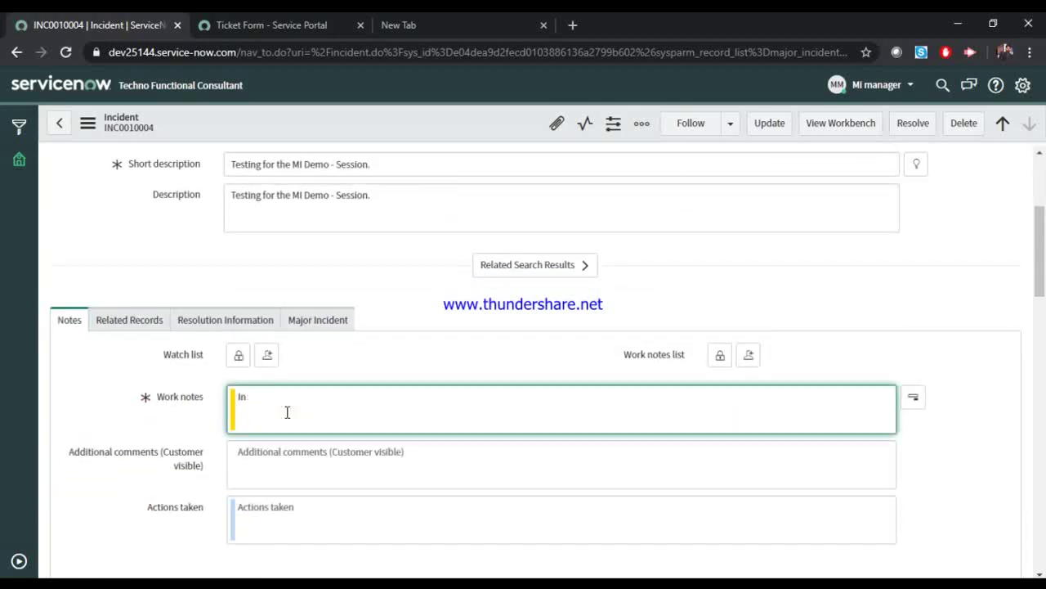
pyautogui.write('creaing yhe')
pyautogui.press('BackSpace')
pyautogui.press('BackSpace')
pyautogui.press('BackSpace')
pyautogui.press('BackSpace')
pyautogui.press('BackSpace')
pyautogui.press('BackSpace')
pyautogui.write('a')
pyautogui.write('sing the')
pyautogui.scroll(3, 612, 386)
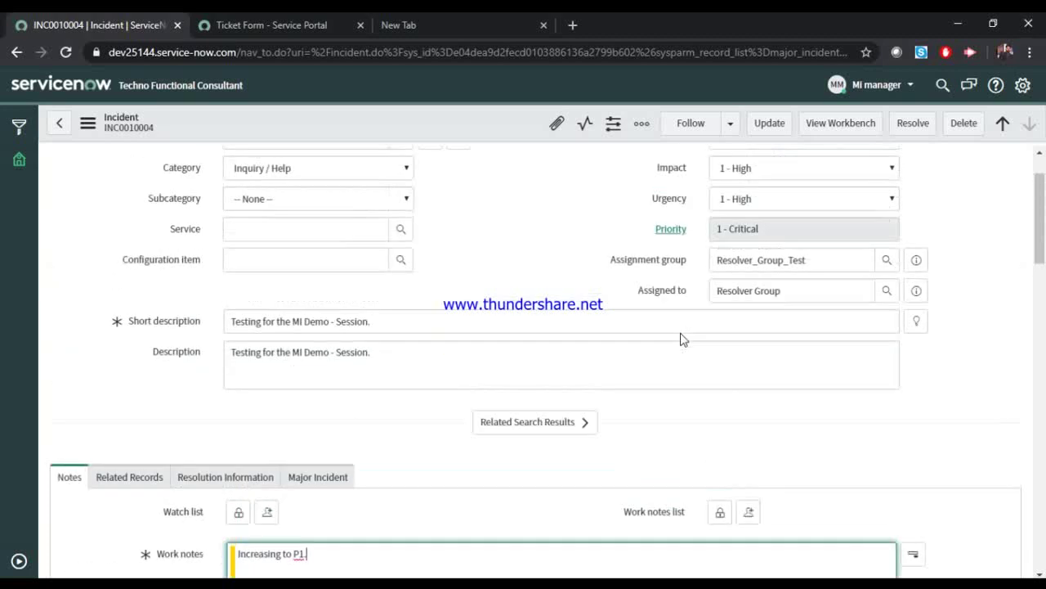
pyautogui.click(769, 124)
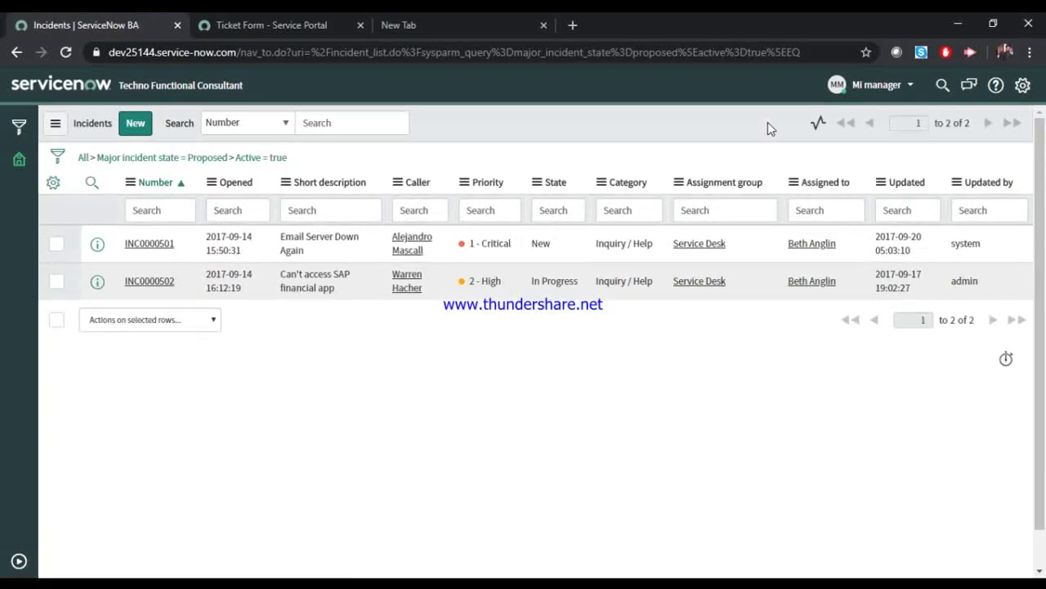
# - Widen the incident list to all active incidents and sort it by number
pyautogui.click(92, 165)
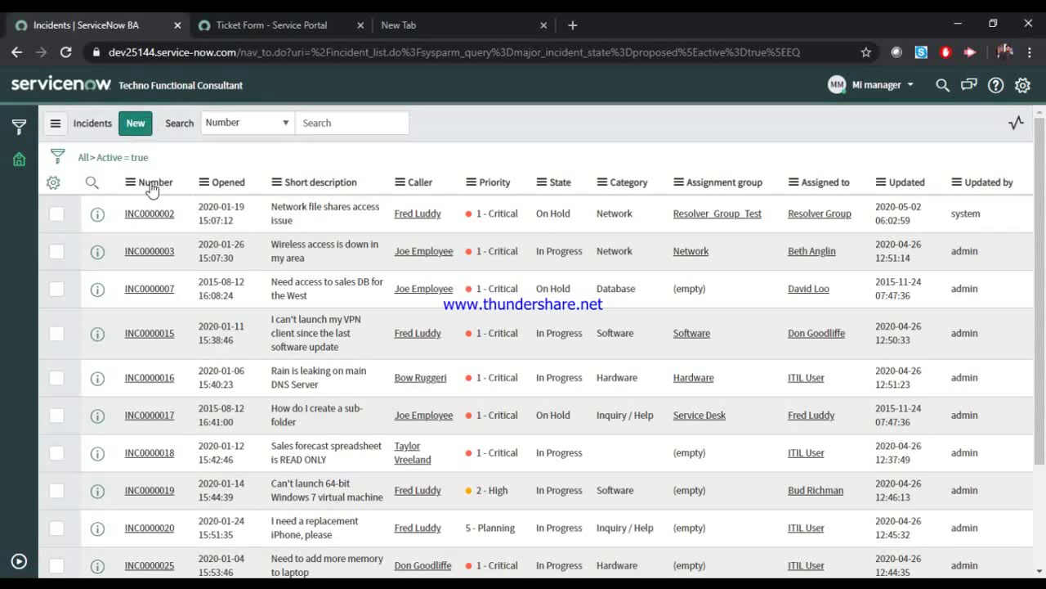
pyautogui.click(150, 186)
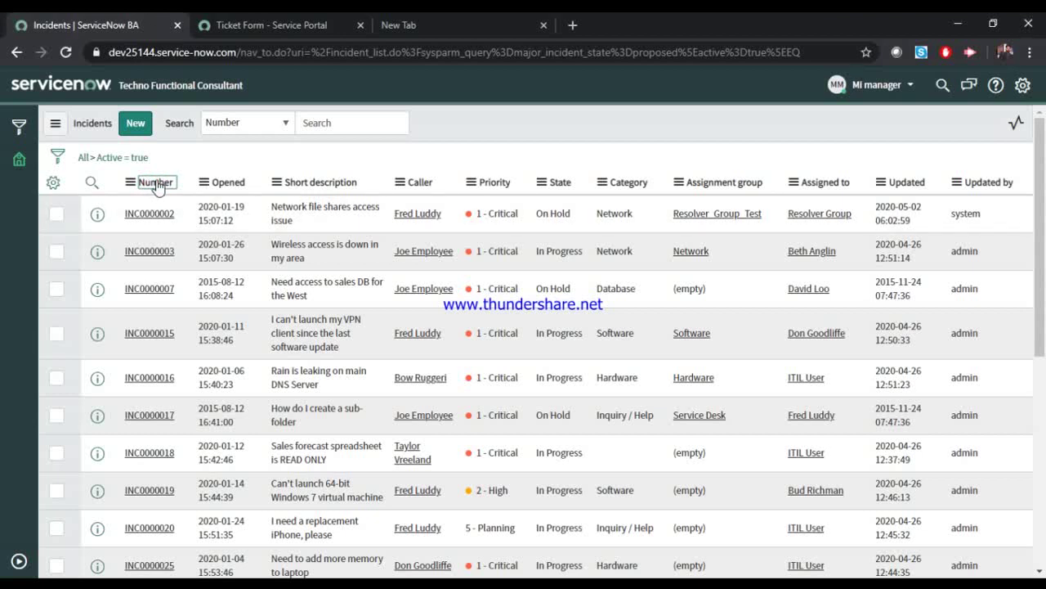
pyautogui.click(156, 185)
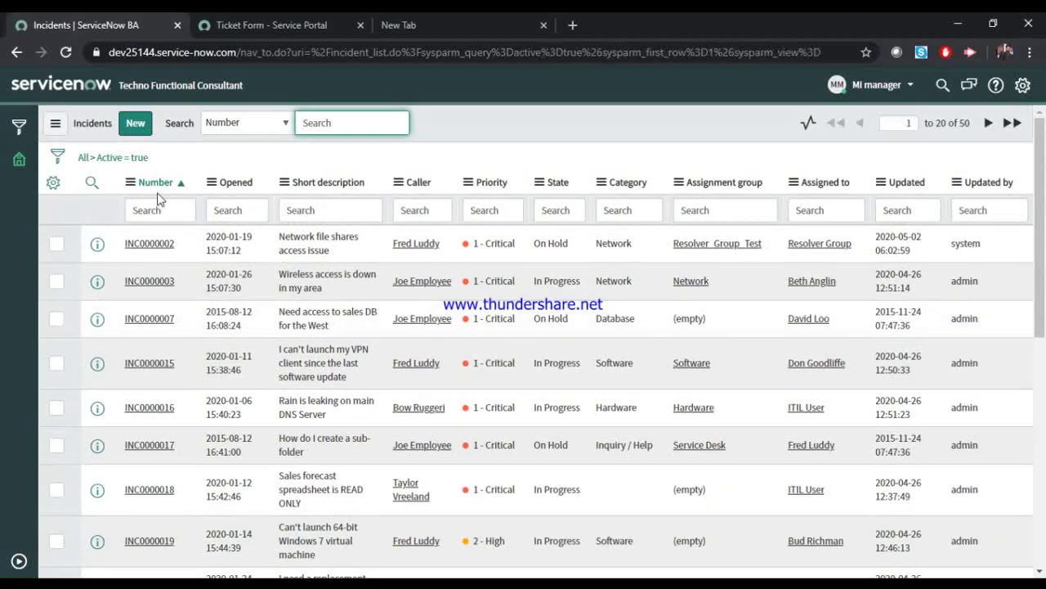
pyautogui.click(156, 211)
pyautogui.hotkey('ctrl', 'v')
pyautogui.press('BackSpace')
pyautogui.press('BackSpace')
pyautogui.press('BackSpace')
pyautogui.press('BackSpace')
pyautogui.press('BackSpace')
pyautogui.press('BackSpace')
pyautogui.press('BackSpace')
pyautogui.press('BackSpace')
pyautogui.press('BackSpace')
pyautogui.press('BackSpace')
pyautogui.press('BackSpace')
pyautogui.press('BackSpace')
pyautogui.press('BackSpace')
pyautogui.press('BackSpace')
pyautogui.press('BackSpace')
pyautogui.press('BackSpace')
pyautogui.press('BackSpace')
pyautogui.press('BackSpace')
pyautogui.press('BackSpace')
pyautogui.press('BackSpace')
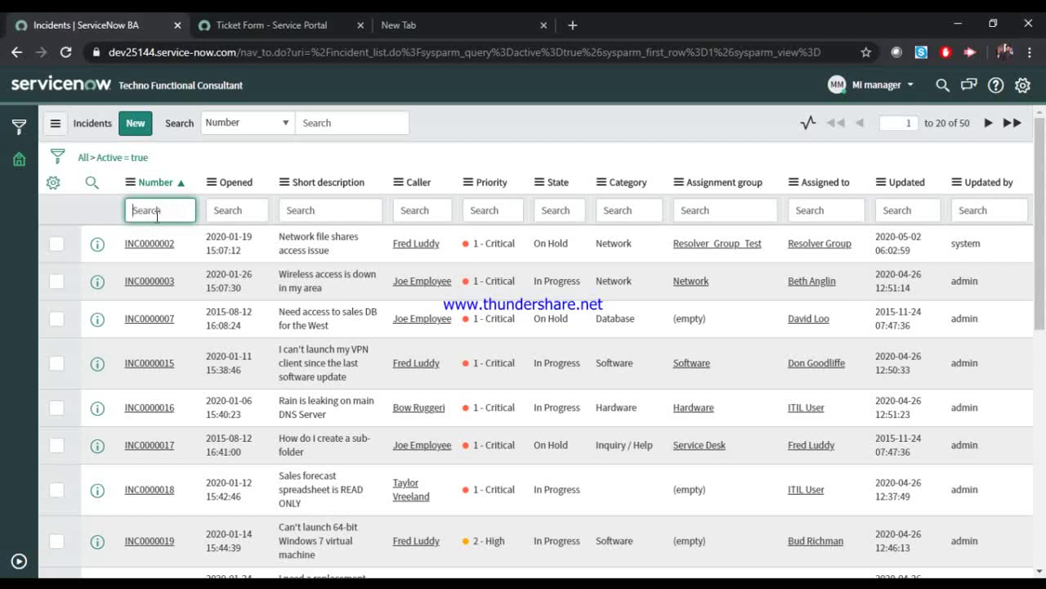
# - Sort the incidents by descending number, then open "Testing for the MI Demo - Session." in its major incident workbench
pyautogui.click(155, 182)
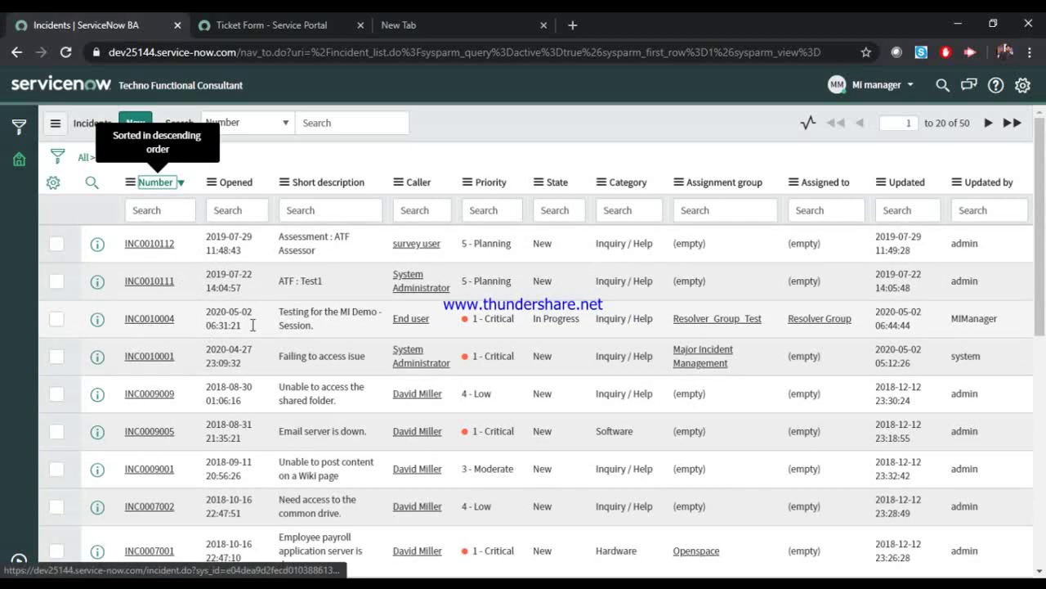
pyautogui.click(136, 327)
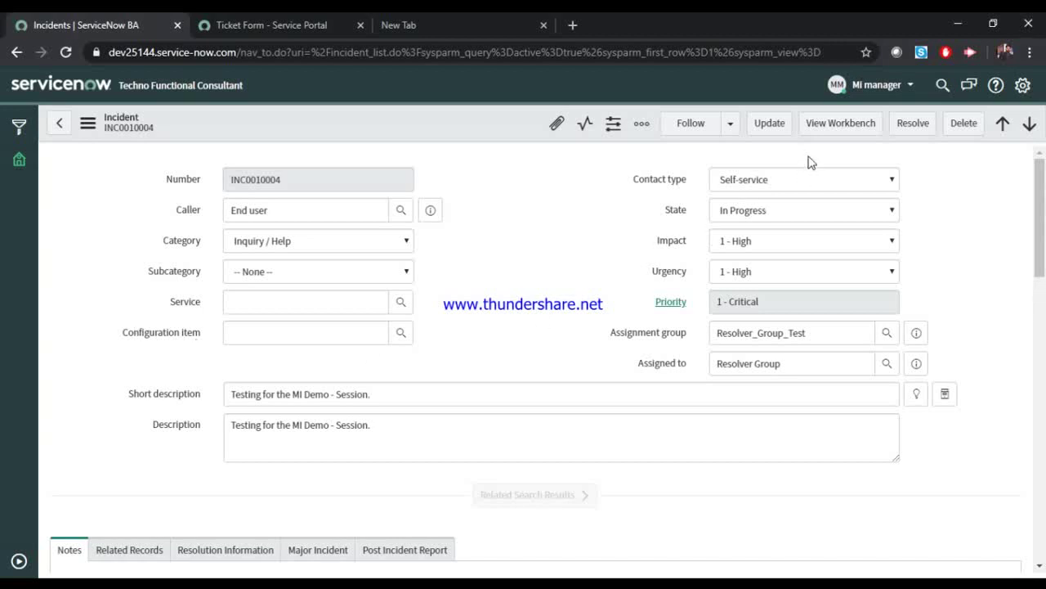
pyautogui.click(823, 129)
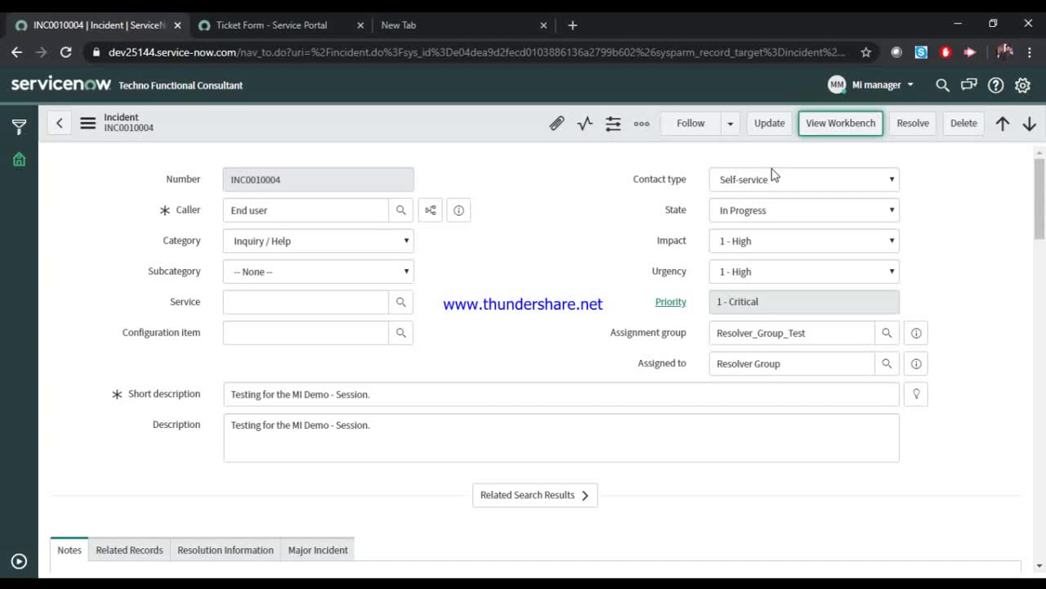
pyautogui.click(519, 236)
pyautogui.click(815, 129)
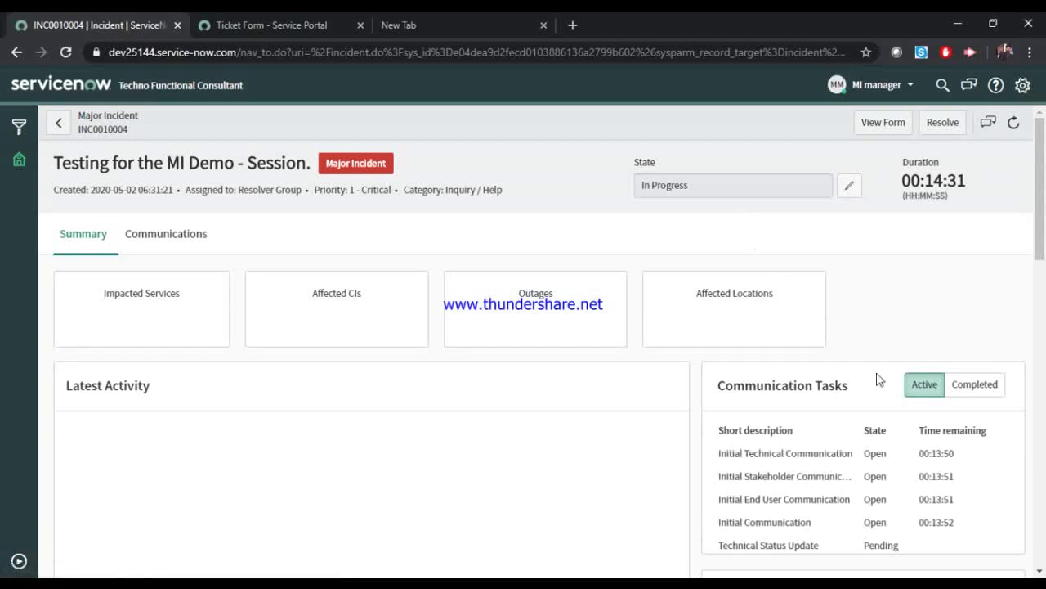
# - Review the active communication tasks and their remaining times in the workbench summary
pyautogui.scroll(-1, 930, 384)
pyautogui.moveTo(718, 376); pyautogui.dragTo(992, 442)
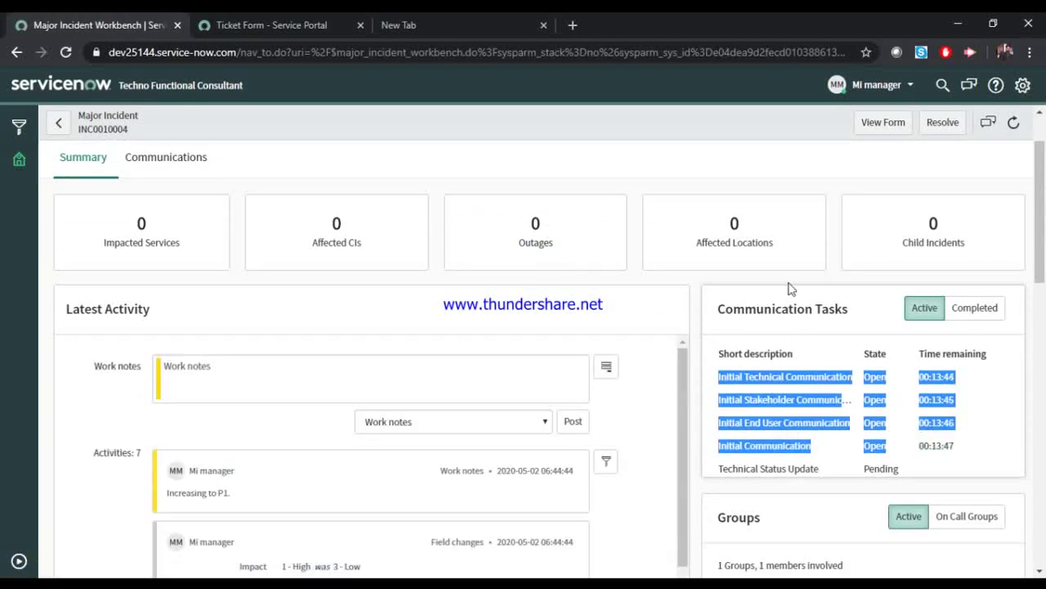
pyautogui.scroll(1, 838, 370)
pyautogui.scroll(1, 837, 366)
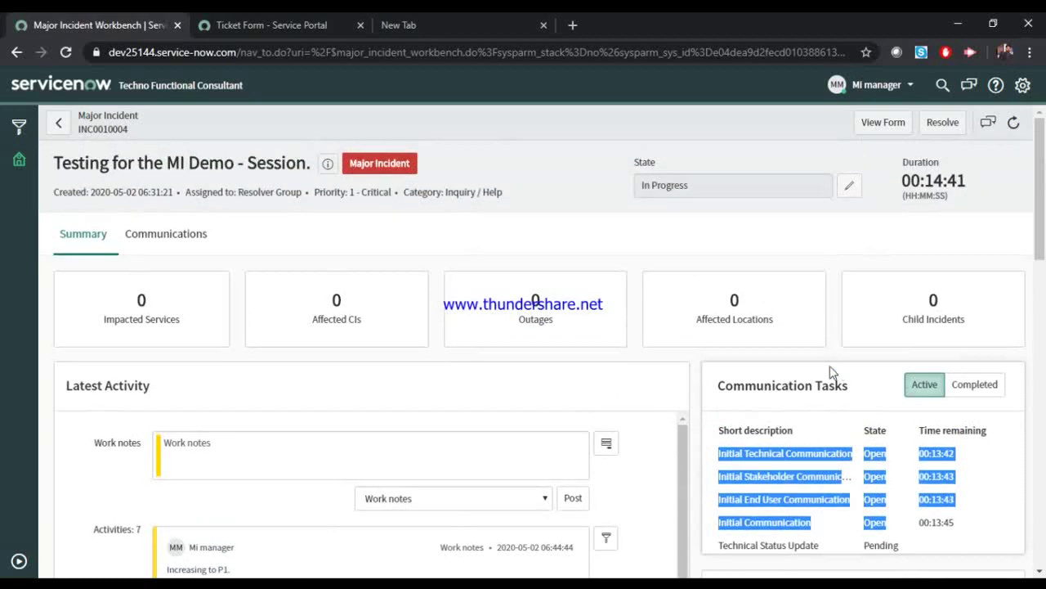
# - Examine the technical, internal stakeholder and end user communication plans and their tasks in the workbench
pyautogui.click(164, 237)
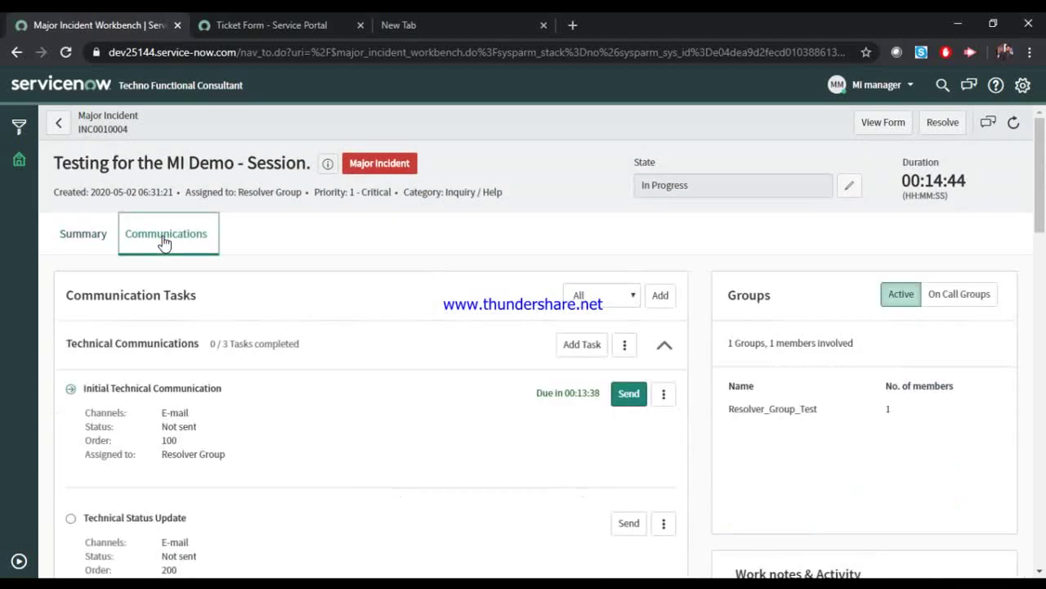
pyautogui.scroll(-1, 390, 253)
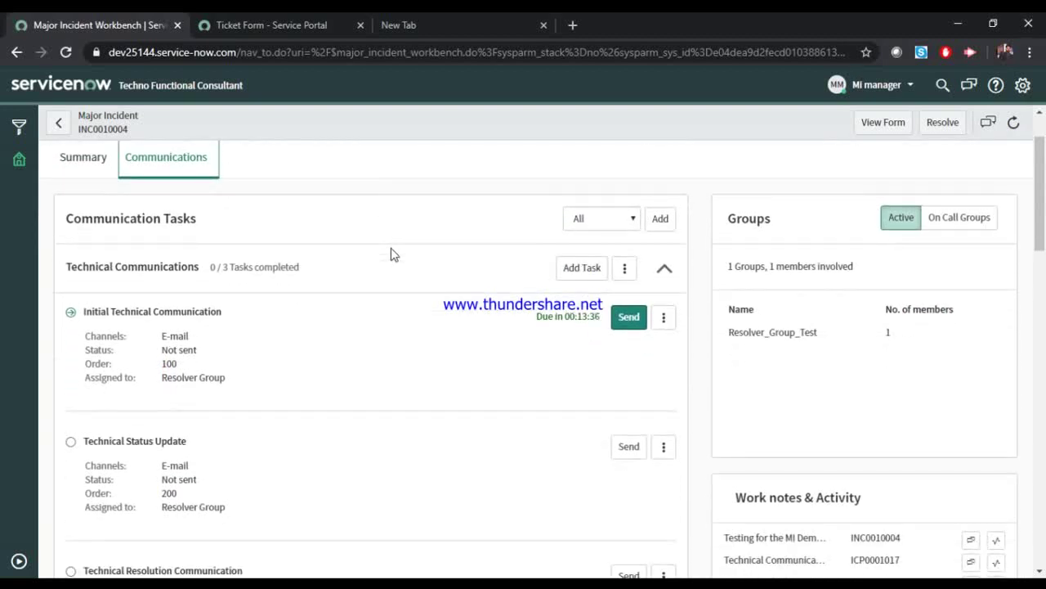
pyautogui.moveTo(210, 268); pyautogui.dragTo(53, 260)
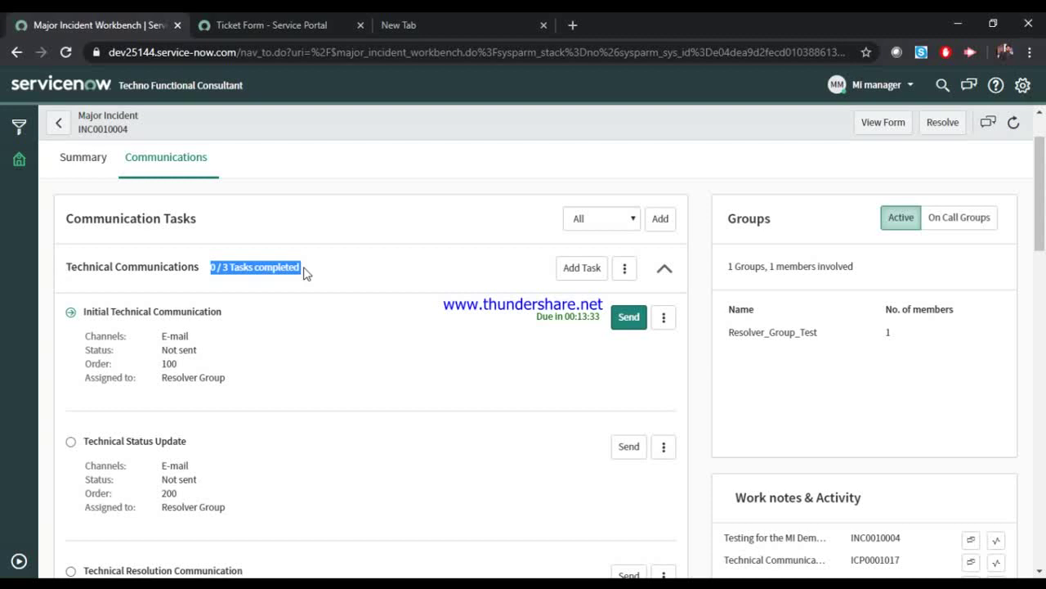
pyautogui.scroll(-3, 304, 273)
pyautogui.moveTo(262, 483); pyautogui.dragTo(82, 481)
pyautogui.scroll(-6, 252, 363)
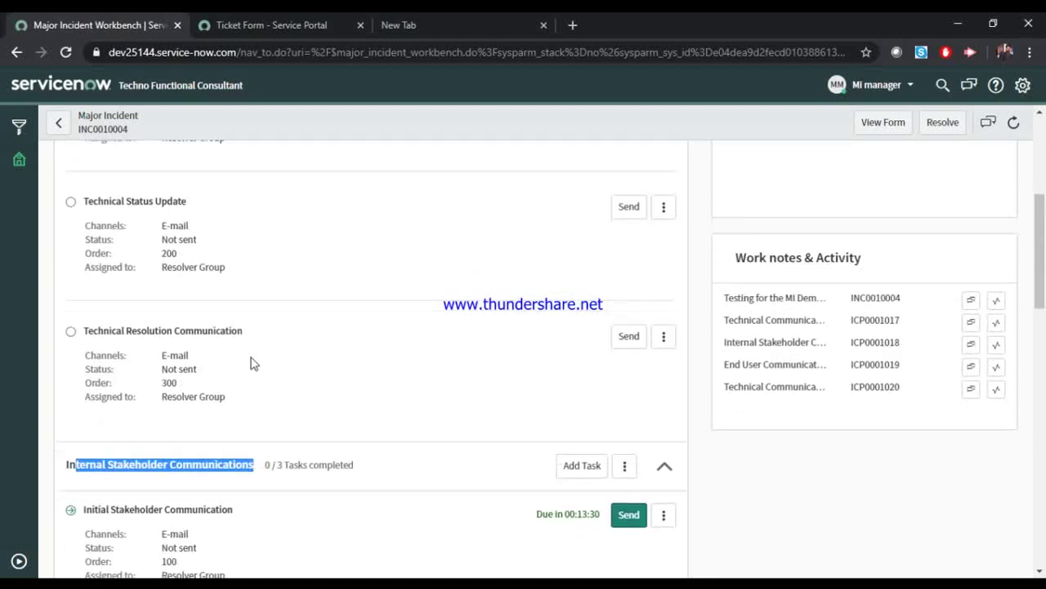
pyautogui.moveTo(208, 452); pyautogui.dragTo(47, 444)
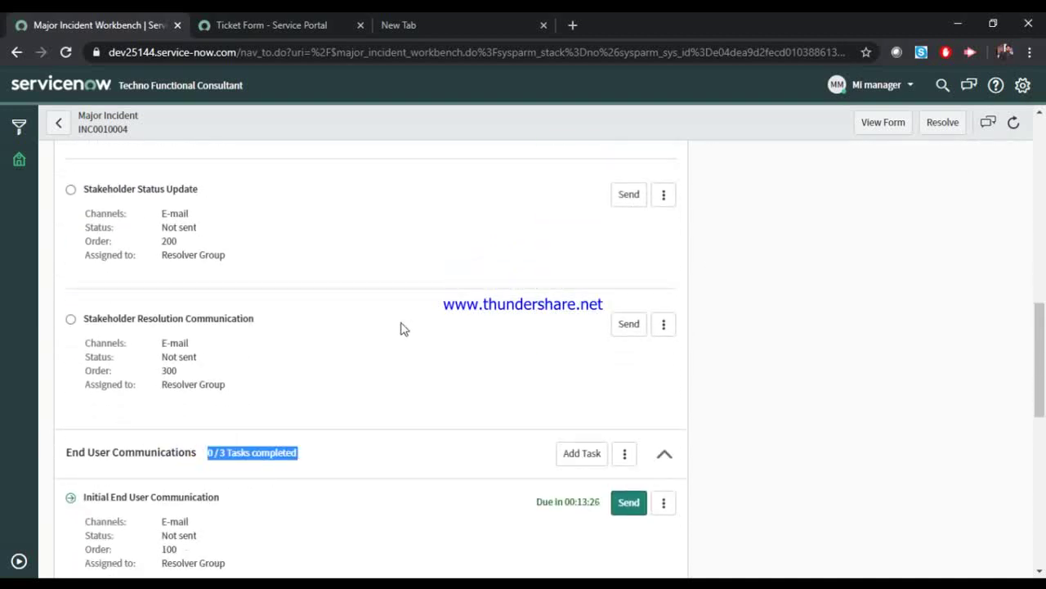
pyautogui.scroll(-7, 415, 311)
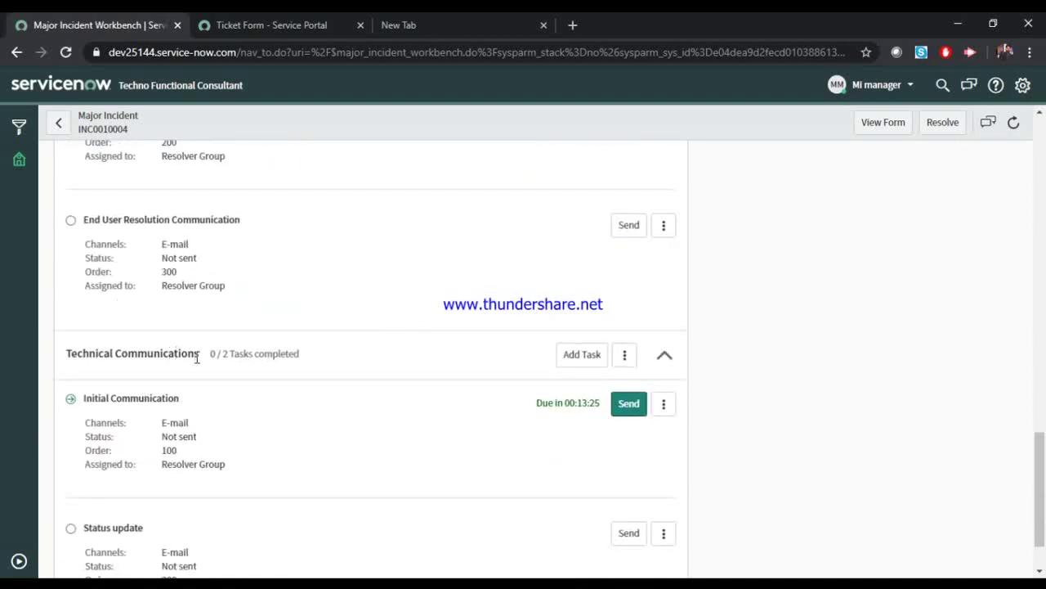
pyautogui.moveTo(202, 356); pyautogui.dragTo(62, 356)
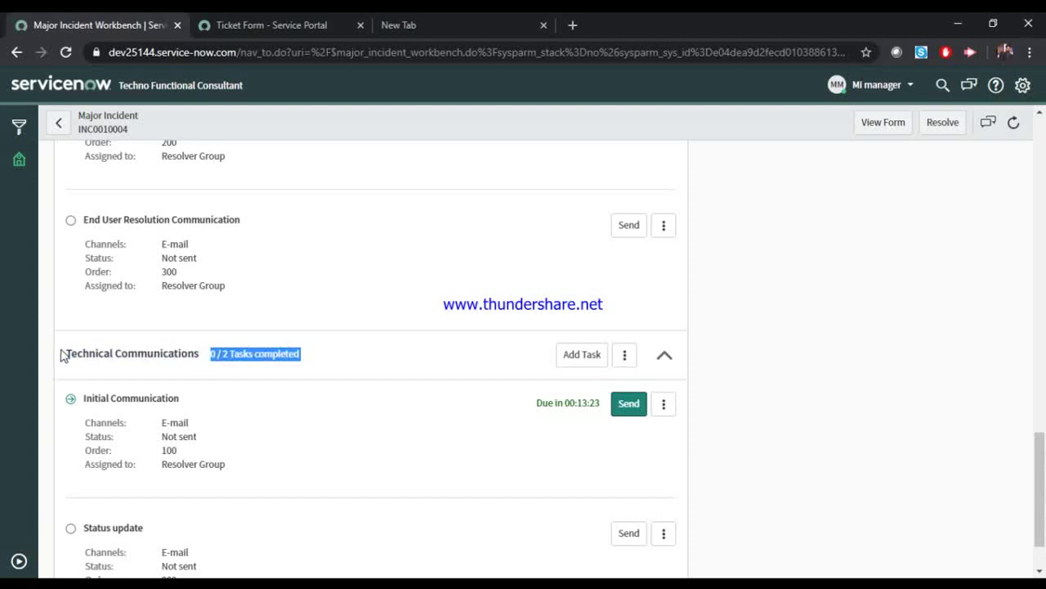
pyautogui.scroll(-1, 253, 350)
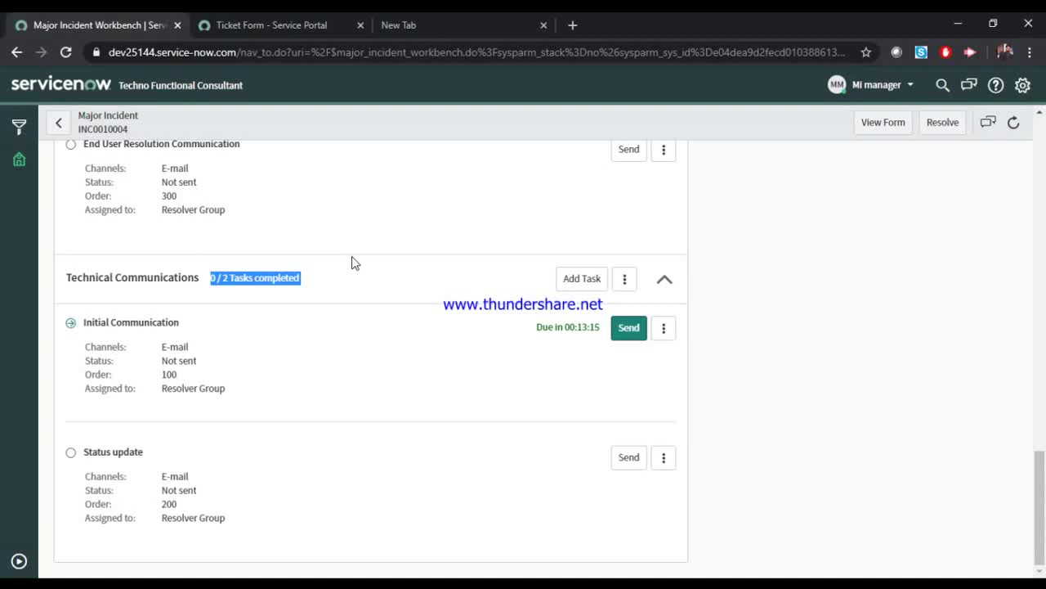
pyautogui.scroll(10, 354, 262)
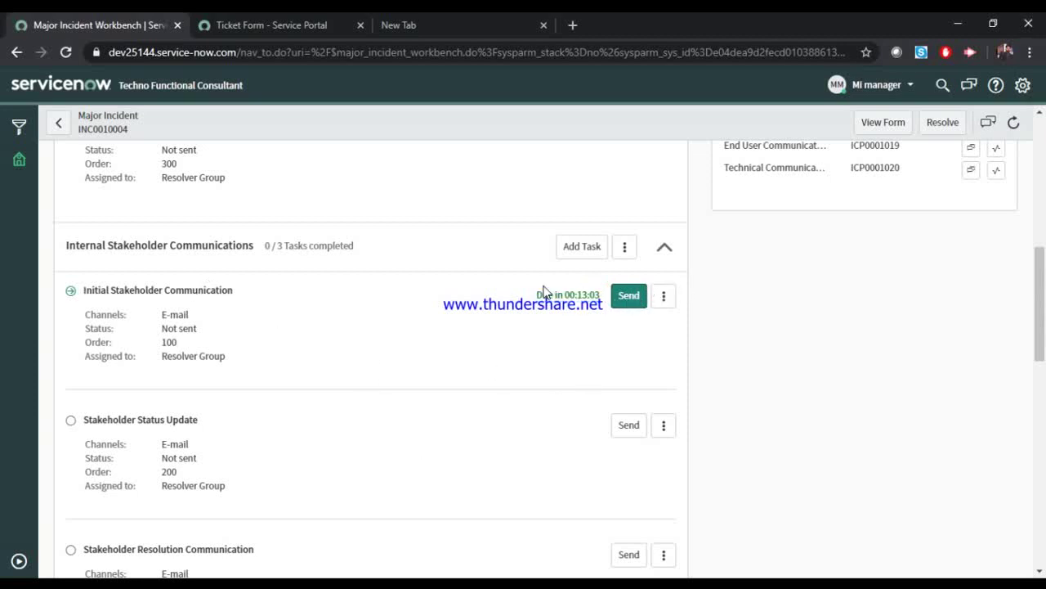
# - Try to start sending the Initial Stakeholder Communication, and reload the workbench
pyautogui.moveTo(526, 294); pyautogui.dragTo(600, 297)
pyautogui.click(600, 296)
pyautogui.click(626, 298)
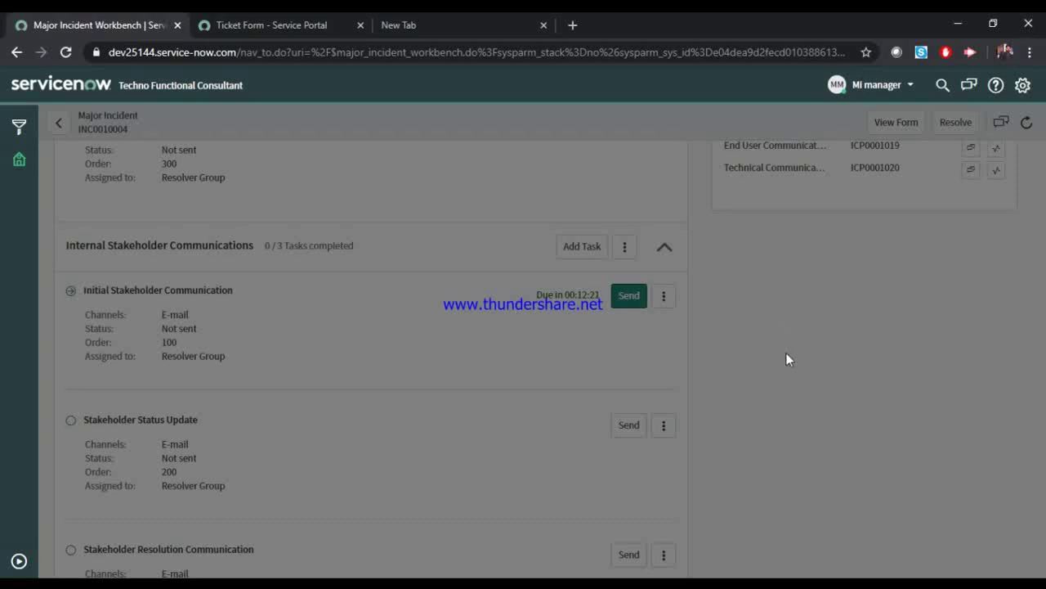
pyautogui.click(67, 52)
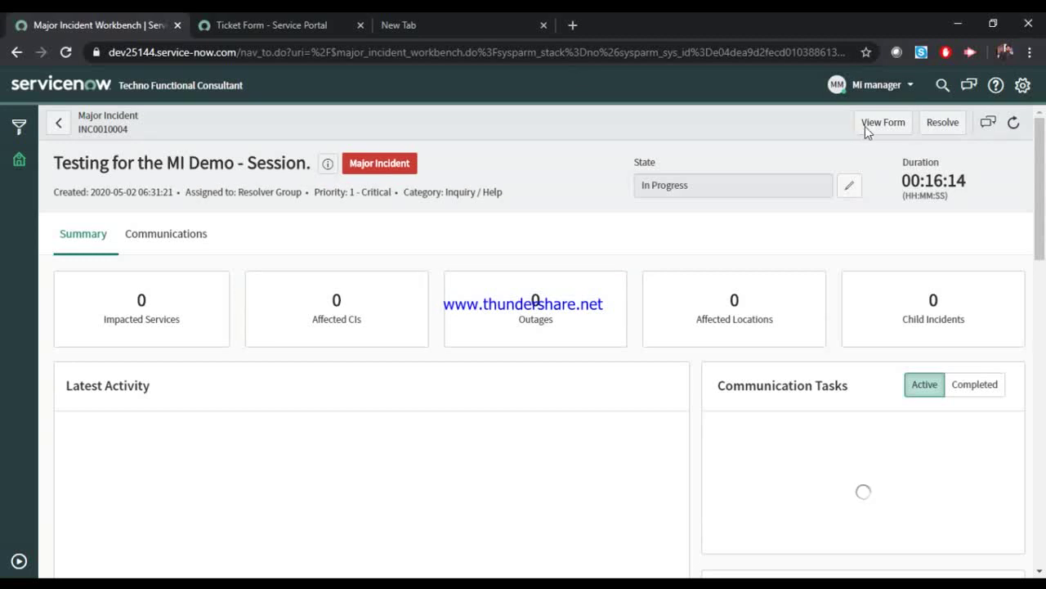
# - Start the Initial Technical Communication email and add a To recipient found by searching for "test"
pyautogui.click(168, 236)
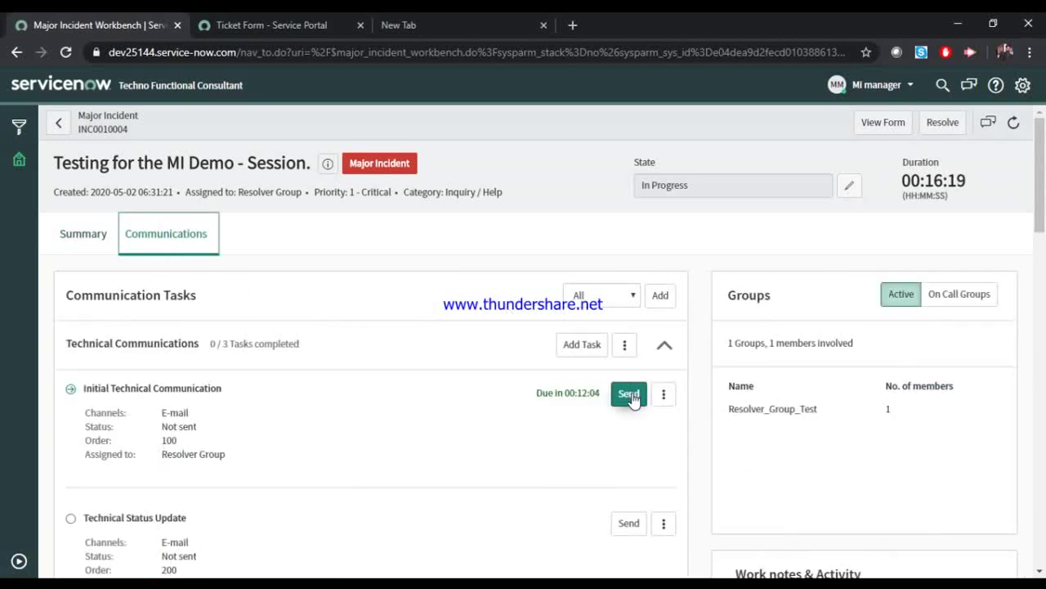
pyautogui.click(631, 397)
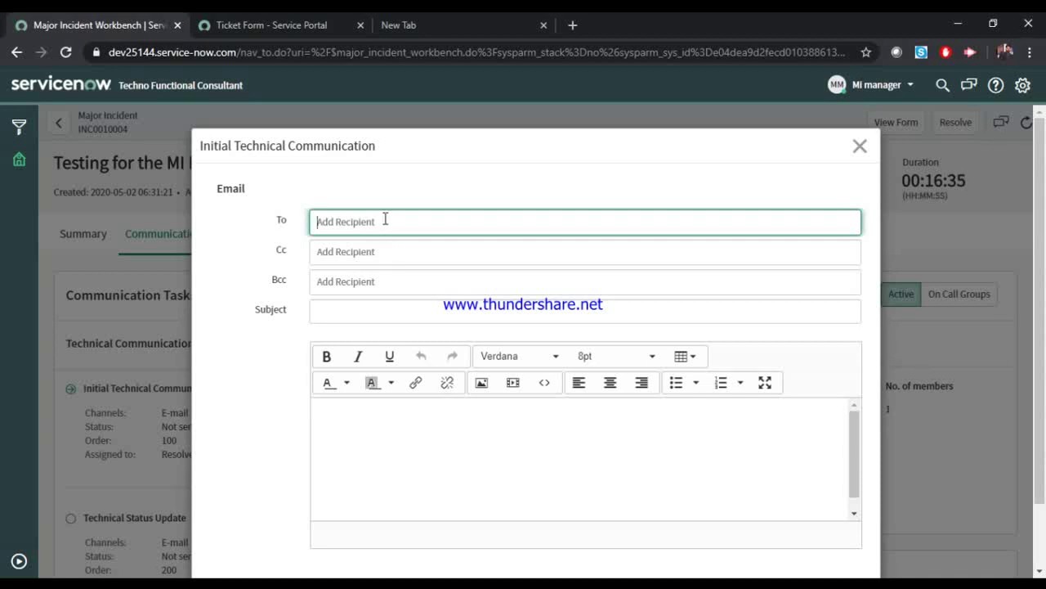
pyautogui.write('test')
pyautogui.click(338, 252)
pyautogui.click(338, 252)
pyautogui.click(339, 281)
# - Enter the subject "1st Comm" and the body "1st COmm", and send the Initial Technical Communication
pyautogui.click(321, 311)
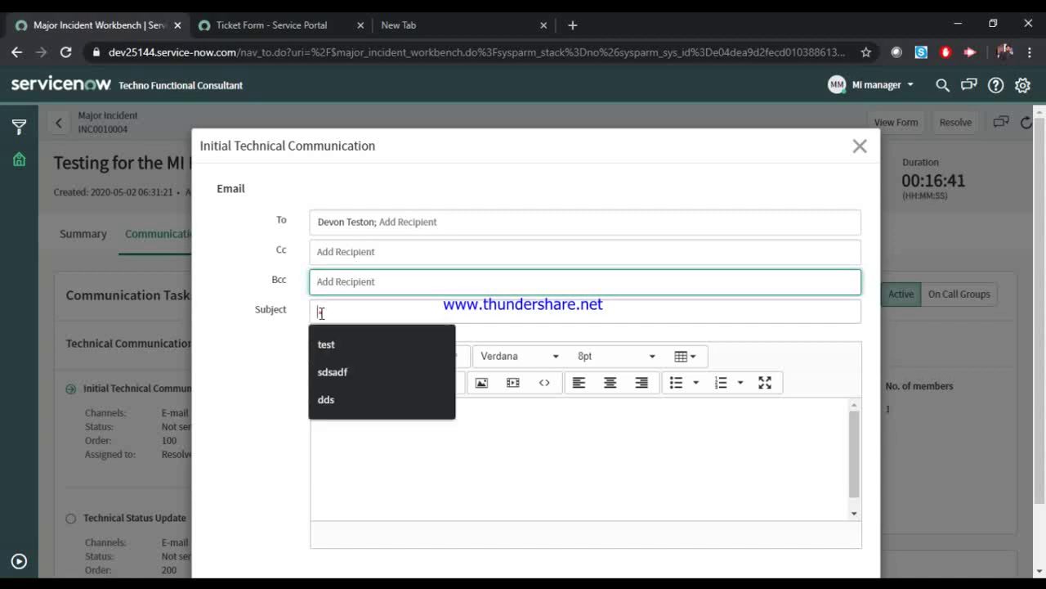
pyautogui.write('Tec ')
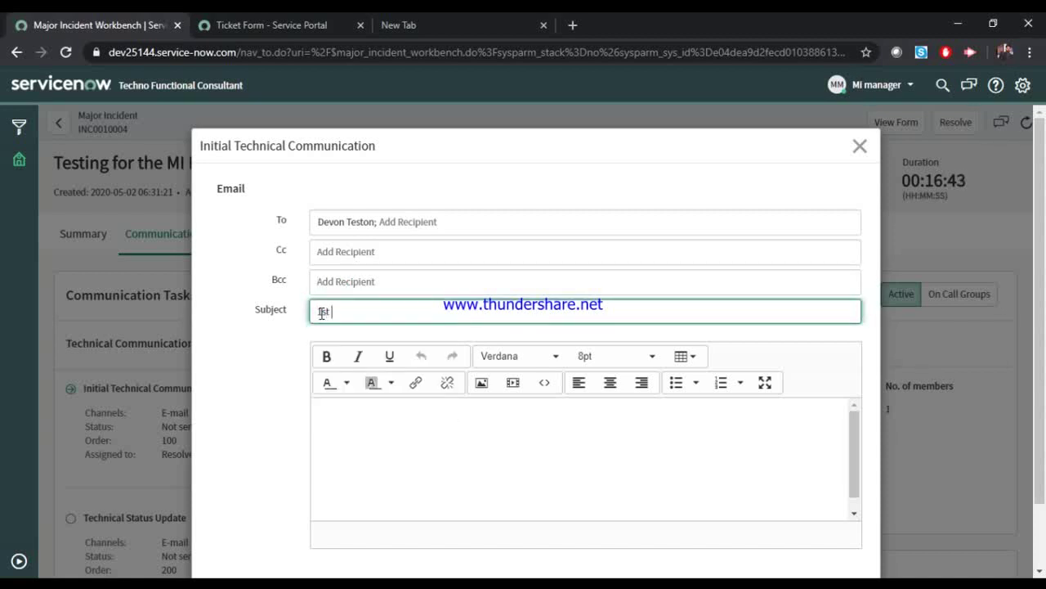
pyautogui.write('COmm')
pyautogui.hotkey('ctrl', 'a')
pyautogui.hotkey('ctrl', 'c')
pyautogui.click(422, 496)
pyautogui.hotkey('ctrl', 'v')
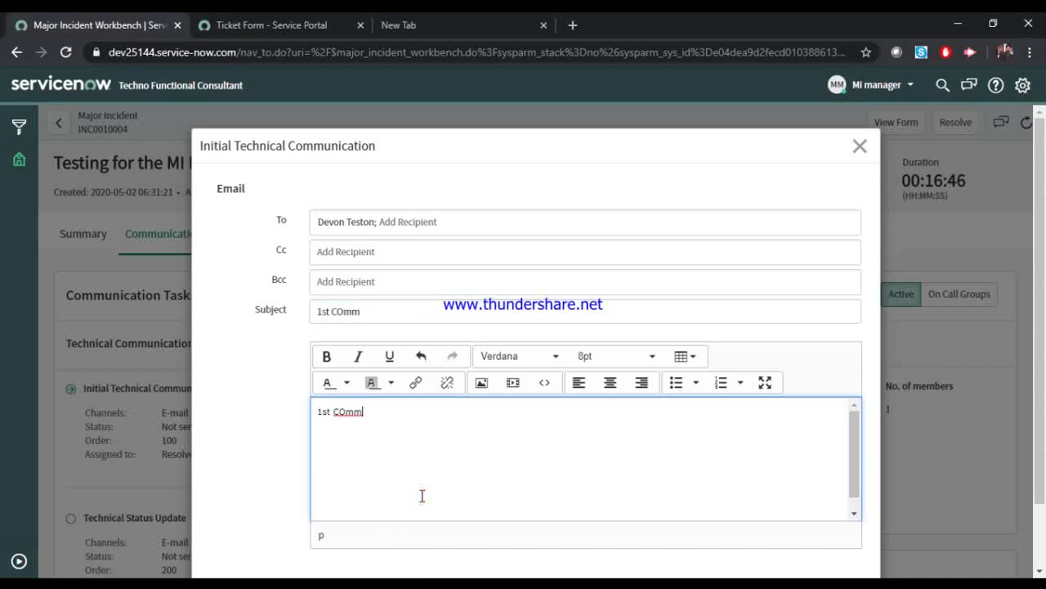
pyautogui.scroll(-3, 790, 453)
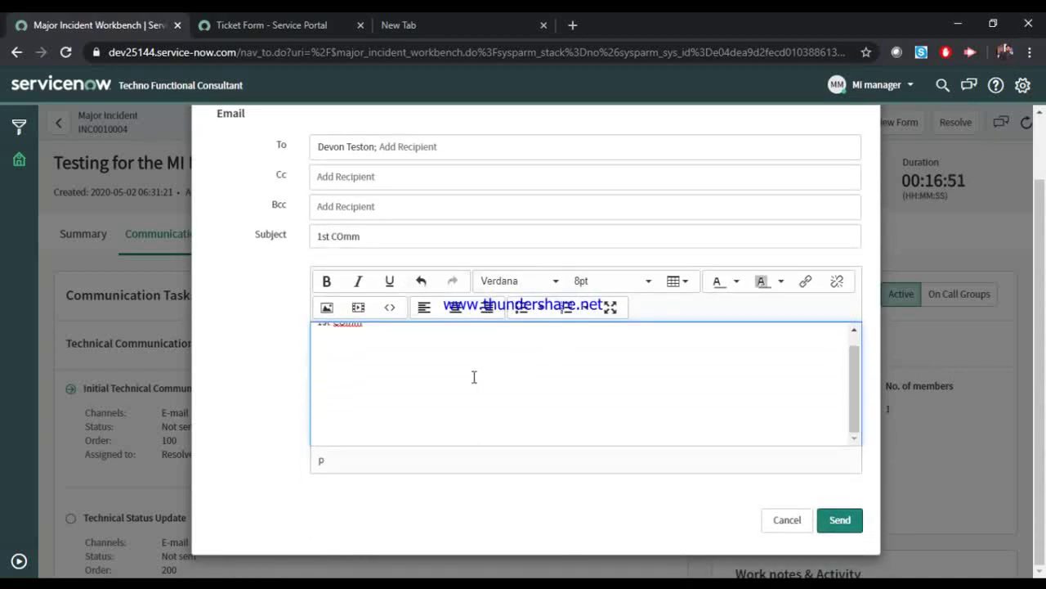
pyautogui.click(346, 234)
pyautogui.press('BackSpace')
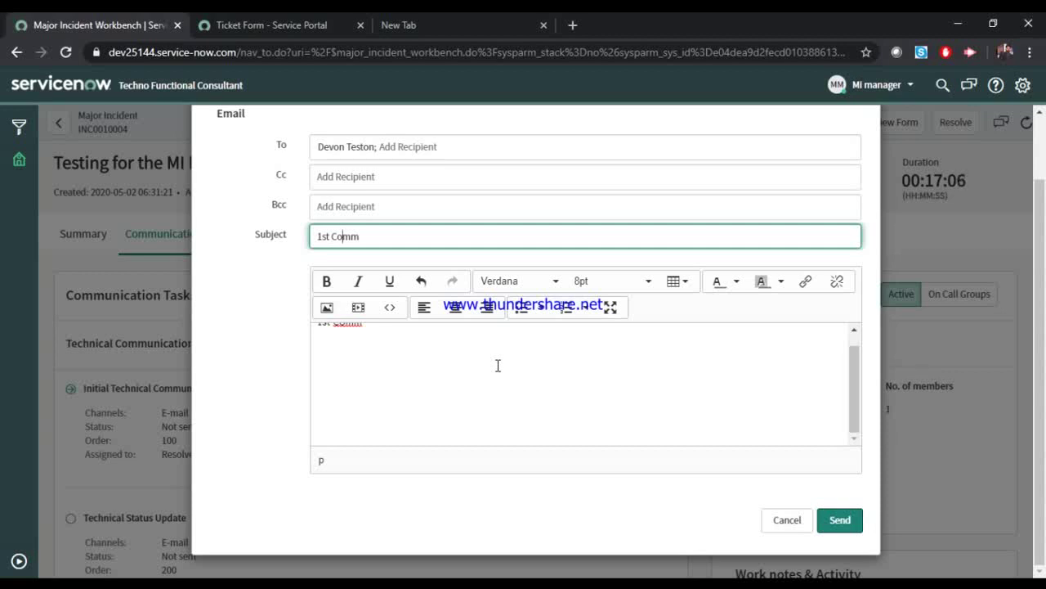
pyautogui.click(840, 520)
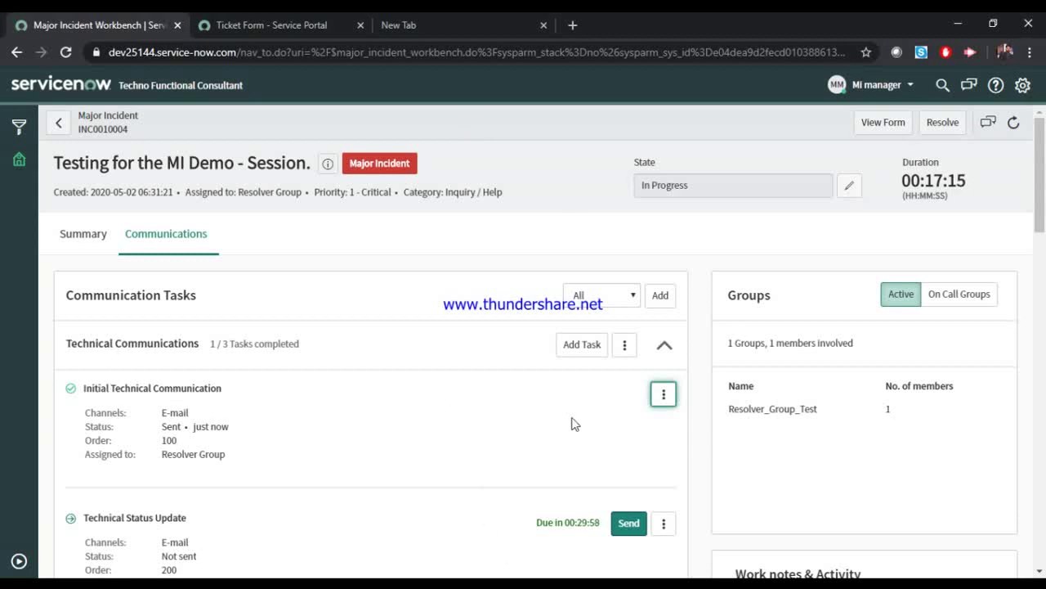
pyautogui.scroll(-1, 491, 426)
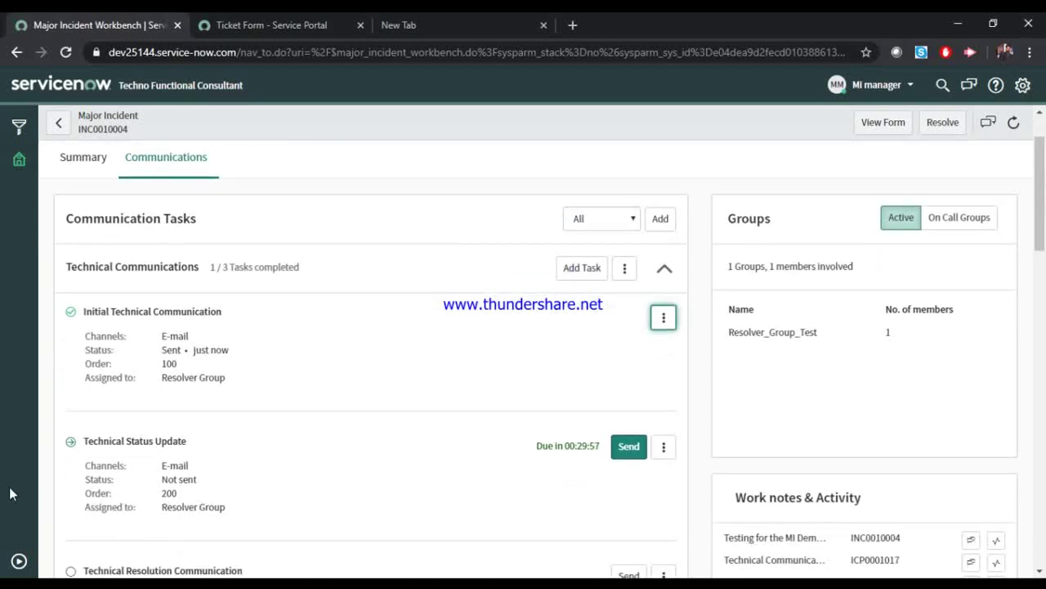
# - Examine the remaining tasks in the technical, internal stakeholder and end user communication plans
pyautogui.tripleClick(545, 465)
pyautogui.click(479, 453)
pyautogui.scroll(-3, 423, 388)
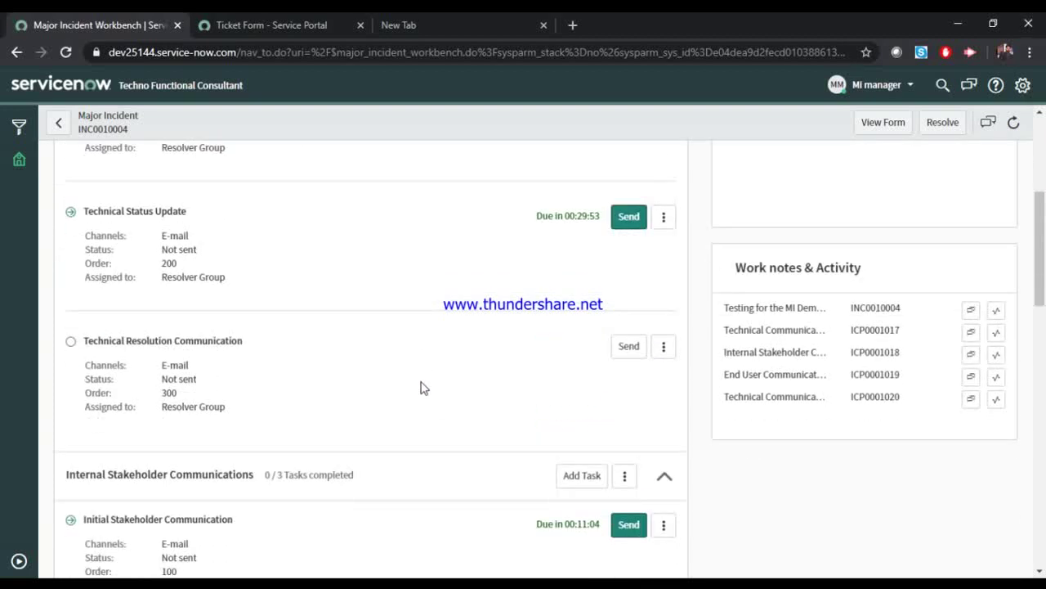
pyautogui.scroll(-4, 411, 390)
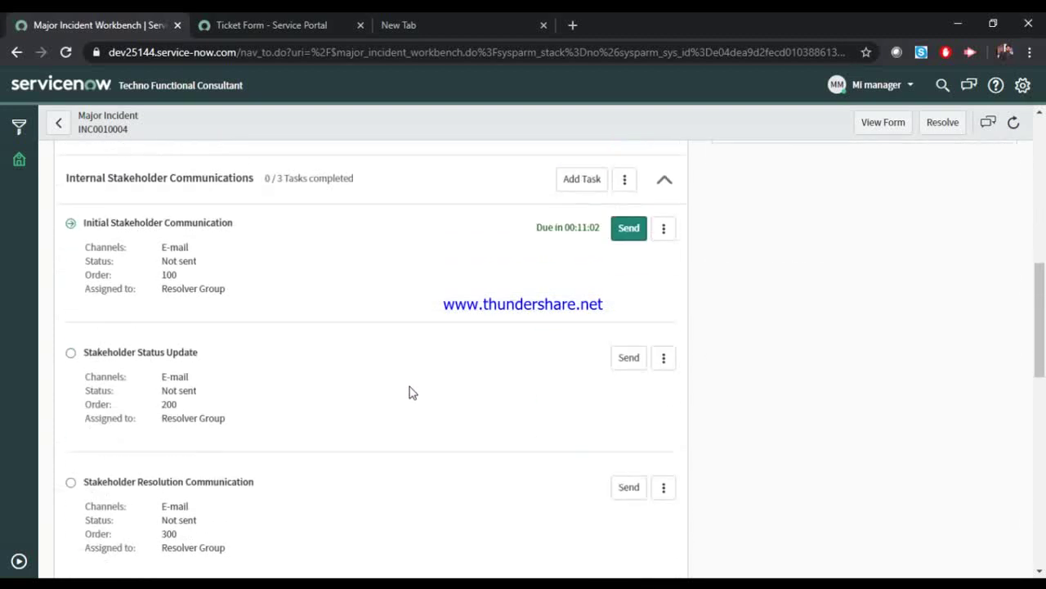
pyautogui.scroll(-4, 540, 262)
pyautogui.scroll(-3, 522, 255)
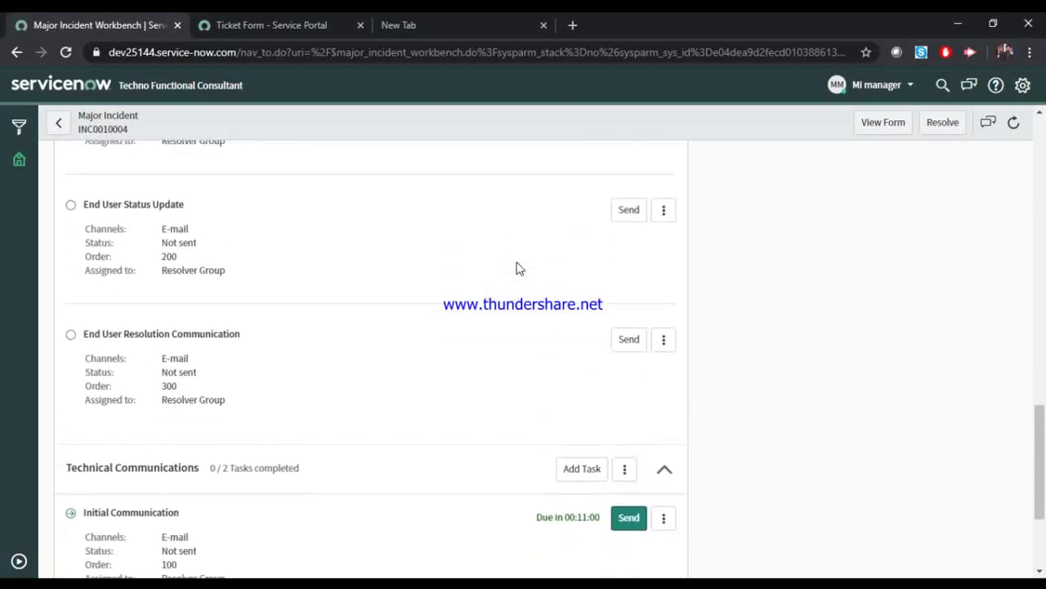
pyautogui.scroll(-3, 515, 269)
# - Define a new Internal Stakeholder Communications task "Update CIO" with the E-mail channel, due in 30 minutes
pyautogui.scroll(10, 516, 269)
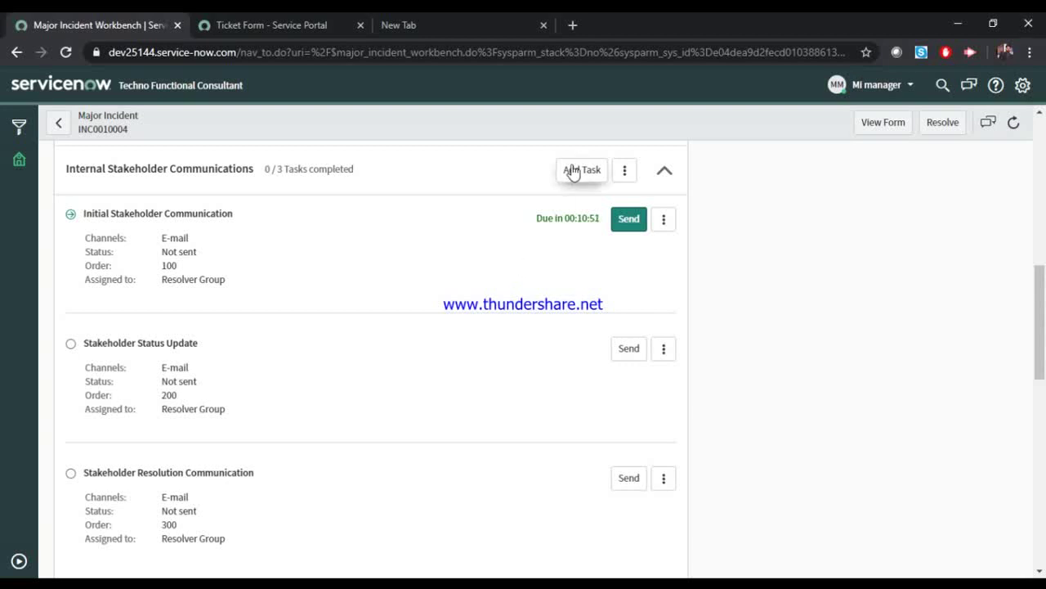
pyautogui.scroll(-2, 555, 193)
pyautogui.scroll(-1, 542, 246)
pyautogui.scroll(3, 542, 246)
pyautogui.click(582, 171)
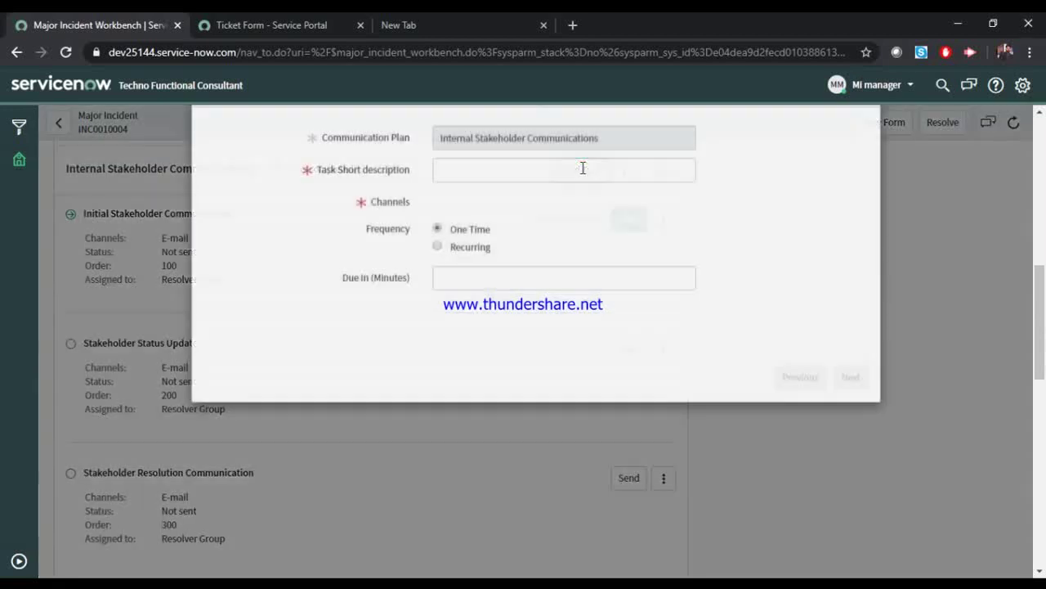
pyautogui.click(489, 264)
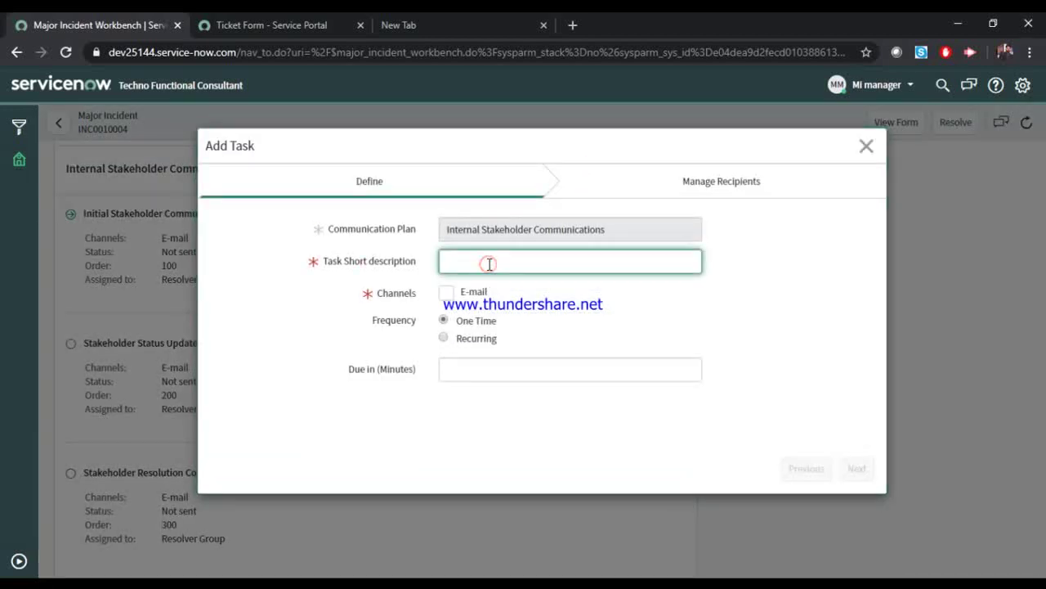
pyautogui.write('Update')
pyautogui.write('CIO')
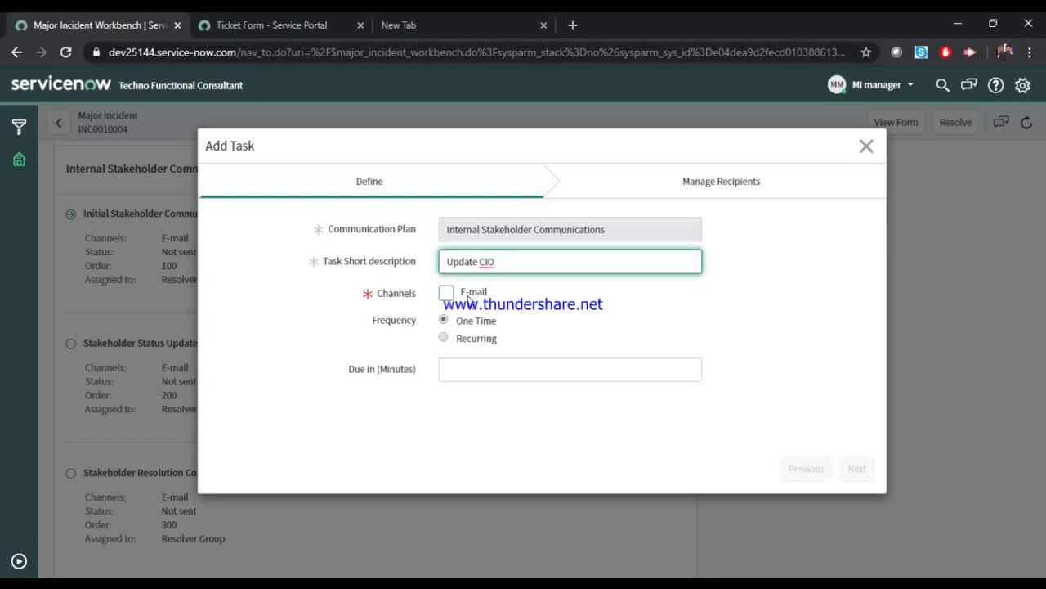
pyautogui.click(448, 293)
pyautogui.click(458, 374)
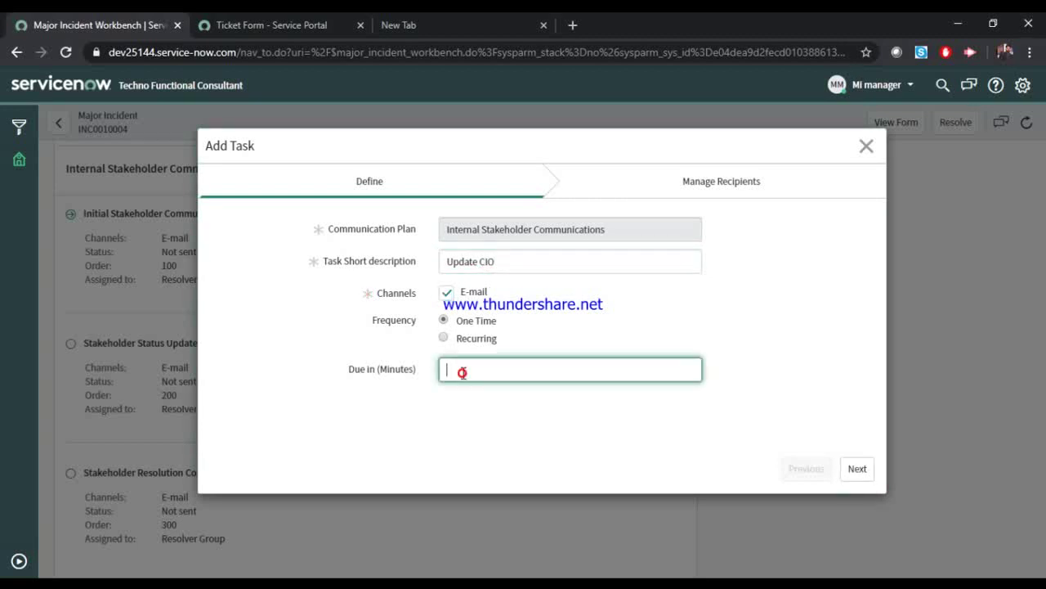
pyautogui.write('30')
# - Add the ITIL test user found by searching for "Test" as a Duty Director recipient, and save the task
pyautogui.click(713, 183)
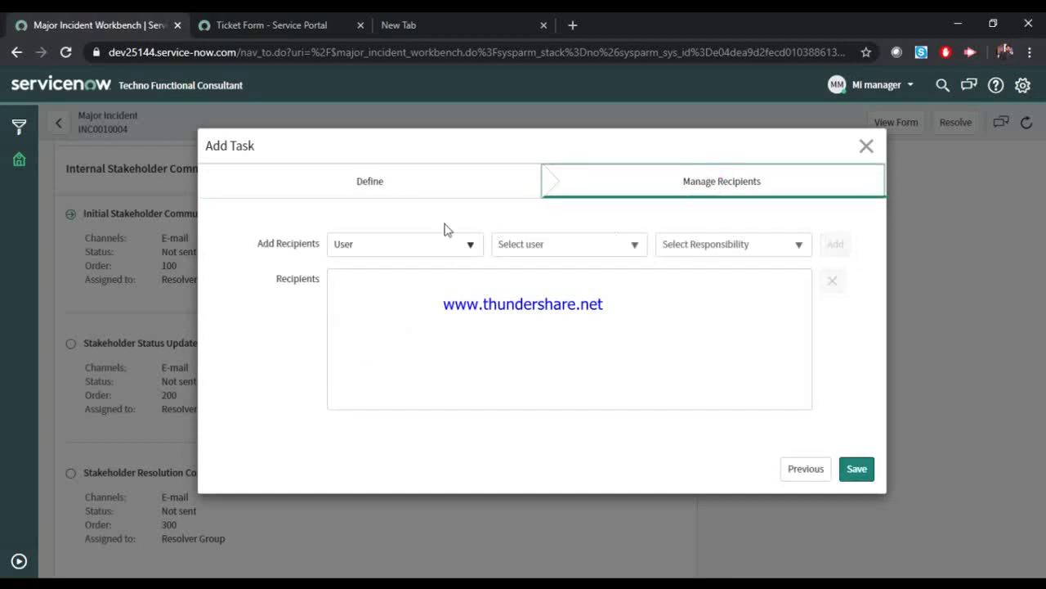
pyautogui.click(542, 252)
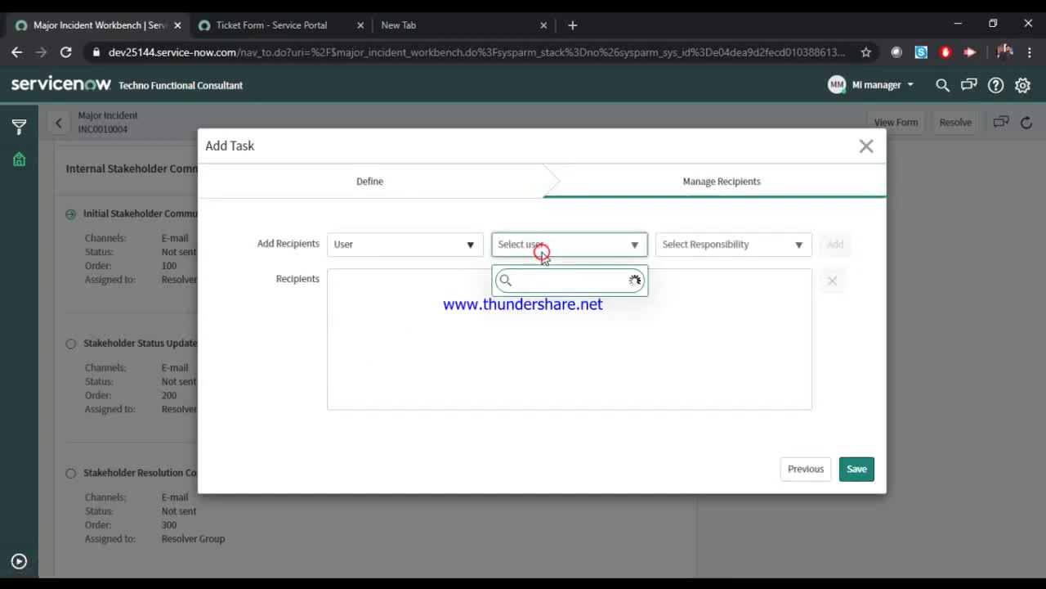
pyautogui.write('Test')
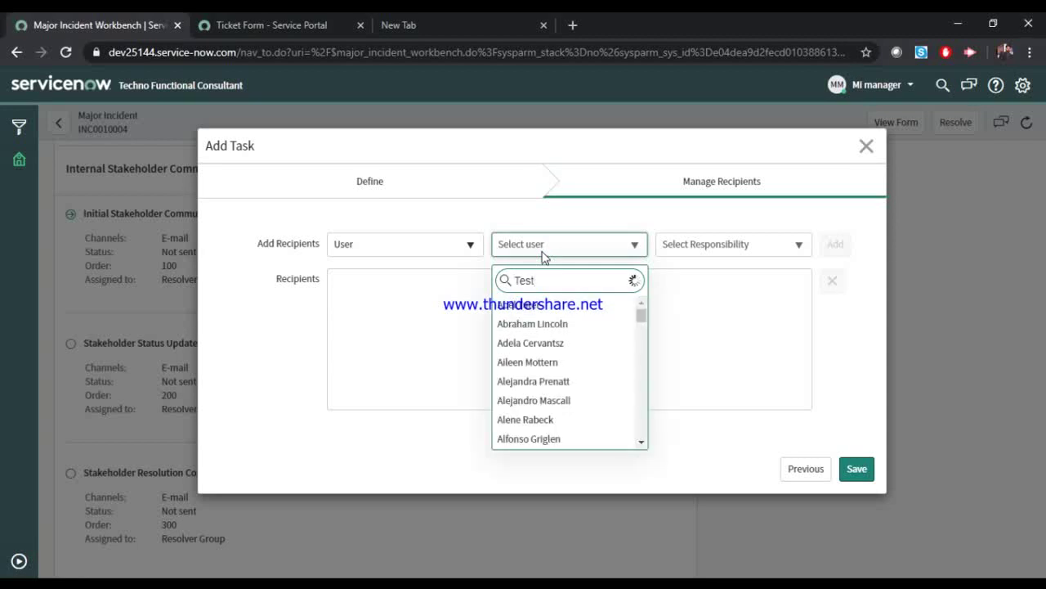
pyautogui.click(538, 325)
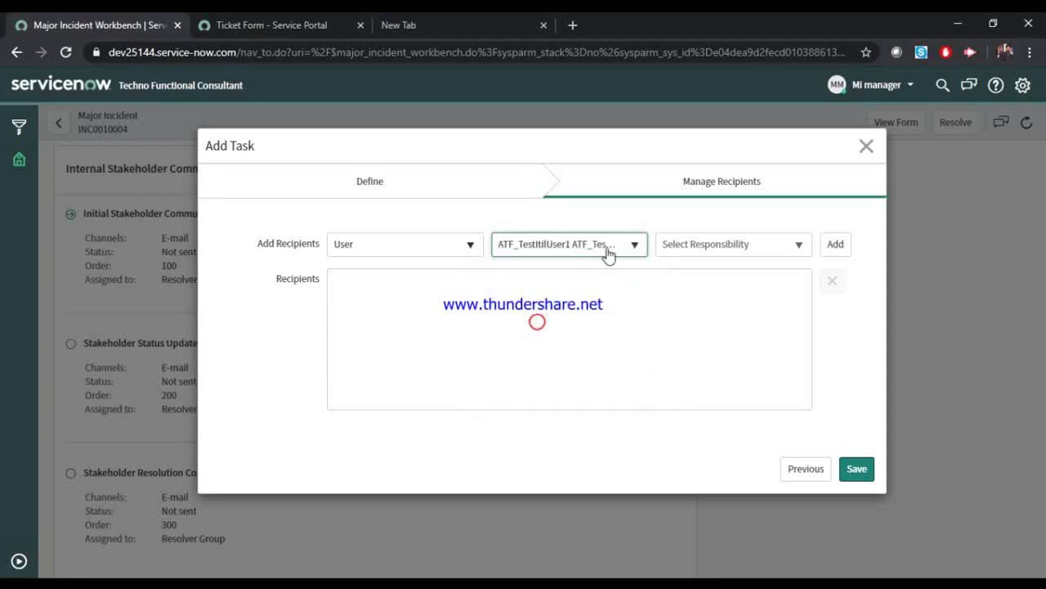
pyautogui.click(697, 247)
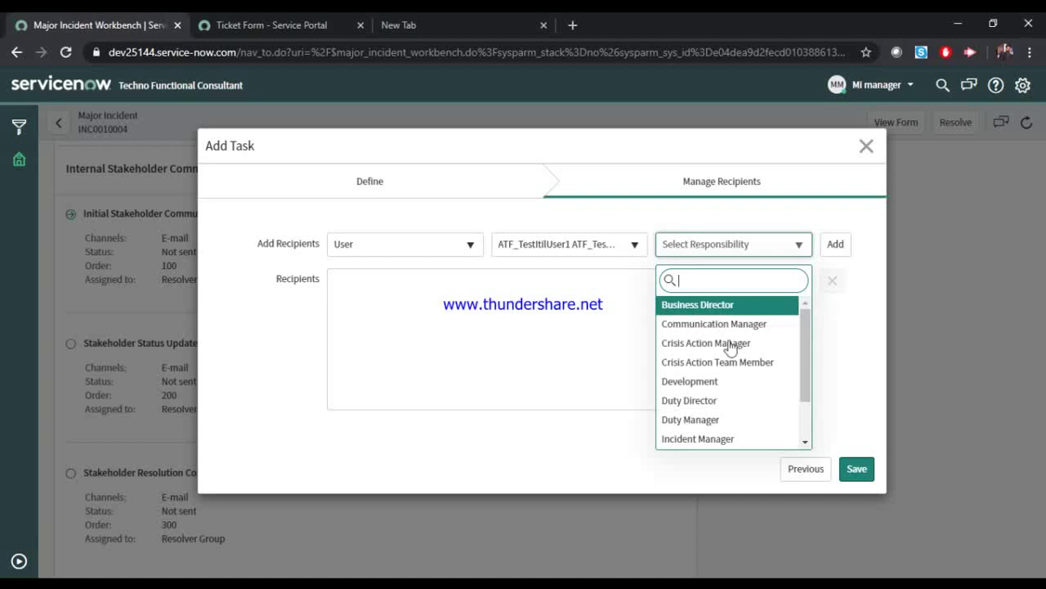
pyautogui.scroll(-1, 747, 363)
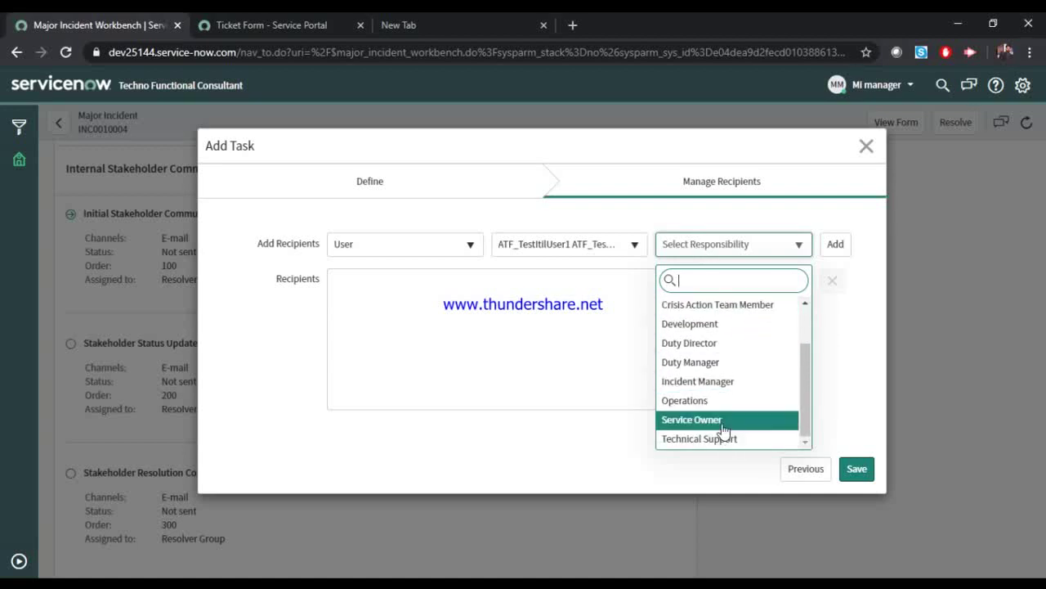
pyautogui.click(714, 350)
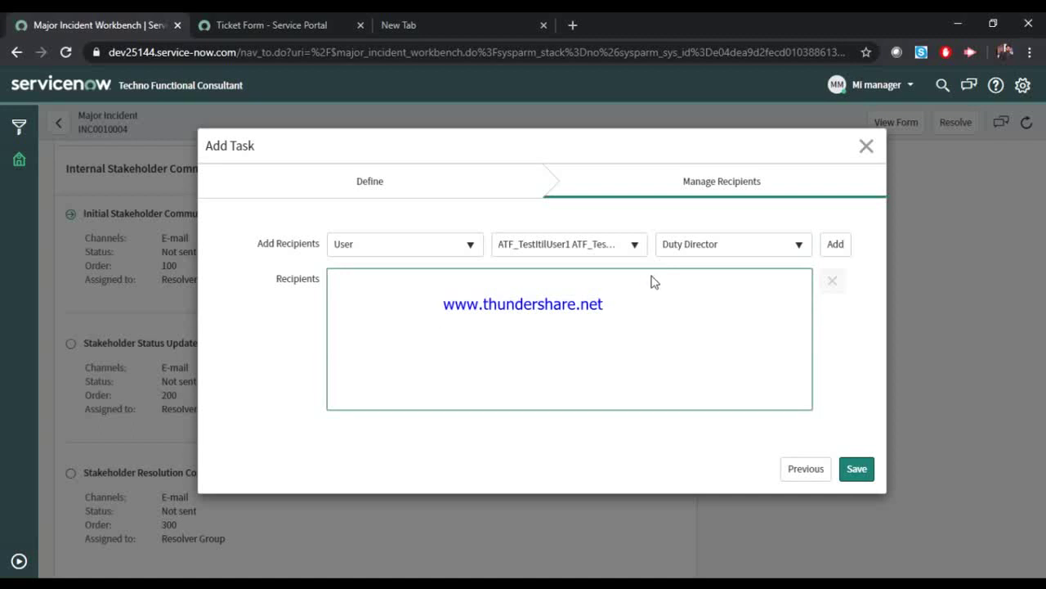
pyautogui.click(842, 243)
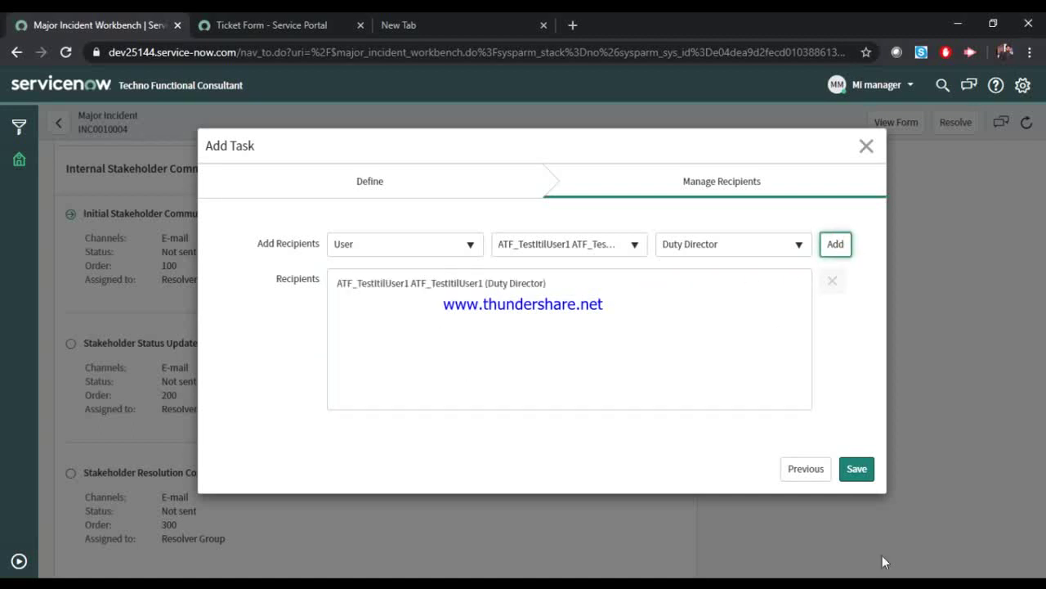
pyautogui.click(868, 468)
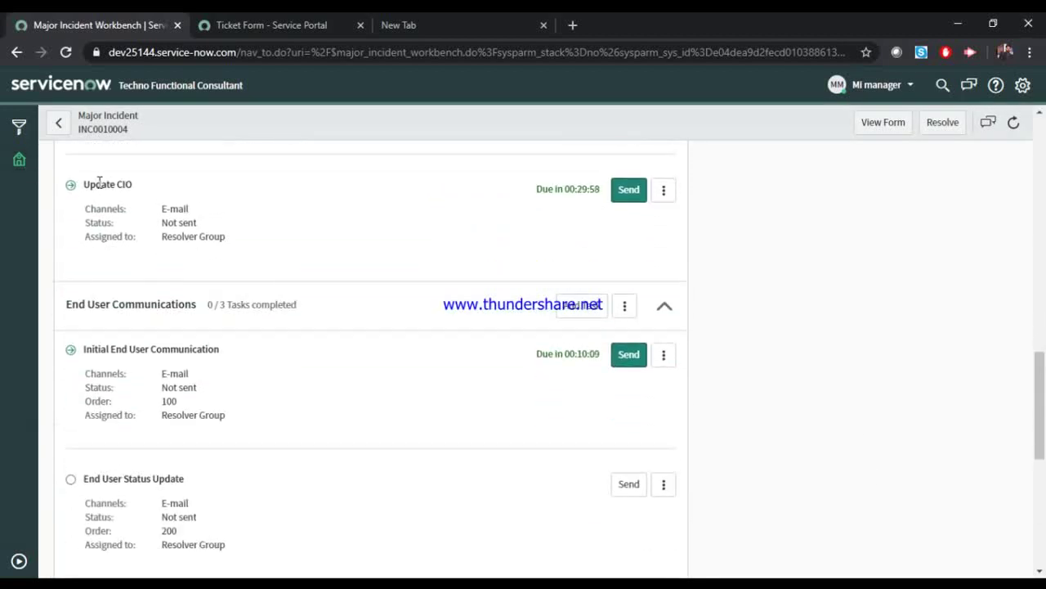
# - Start the Update CIO email and add a To recipient found by searching for "test"
pyautogui.click(632, 196)
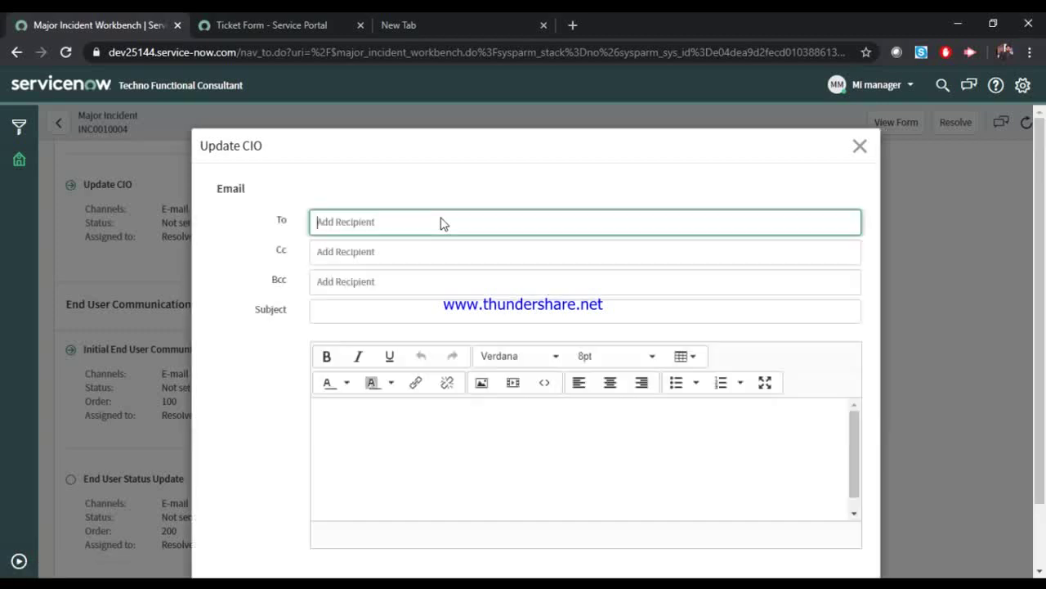
pyautogui.scroll(-2, 457, 353)
pyautogui.scroll(2, 425, 302)
pyautogui.click(387, 223)
pyautogui.write('test')
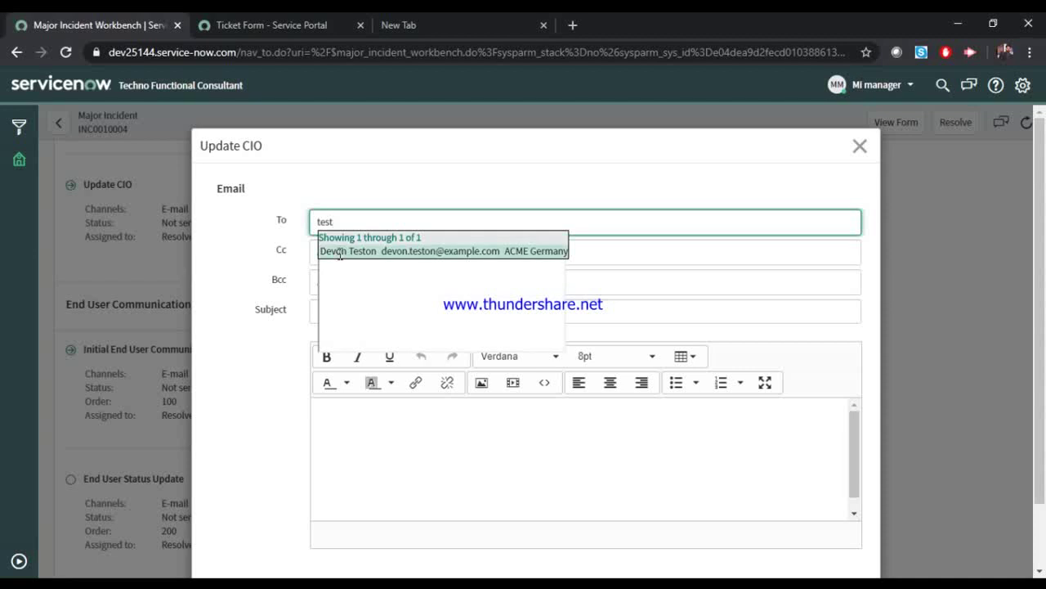
pyautogui.click(339, 253)
# - Enter "Test" as both subject and body, and send the Update CIO communication
pyautogui.click(337, 313)
pyautogui.write('Test')
pyautogui.press('Tab')
pyautogui.write('Te')
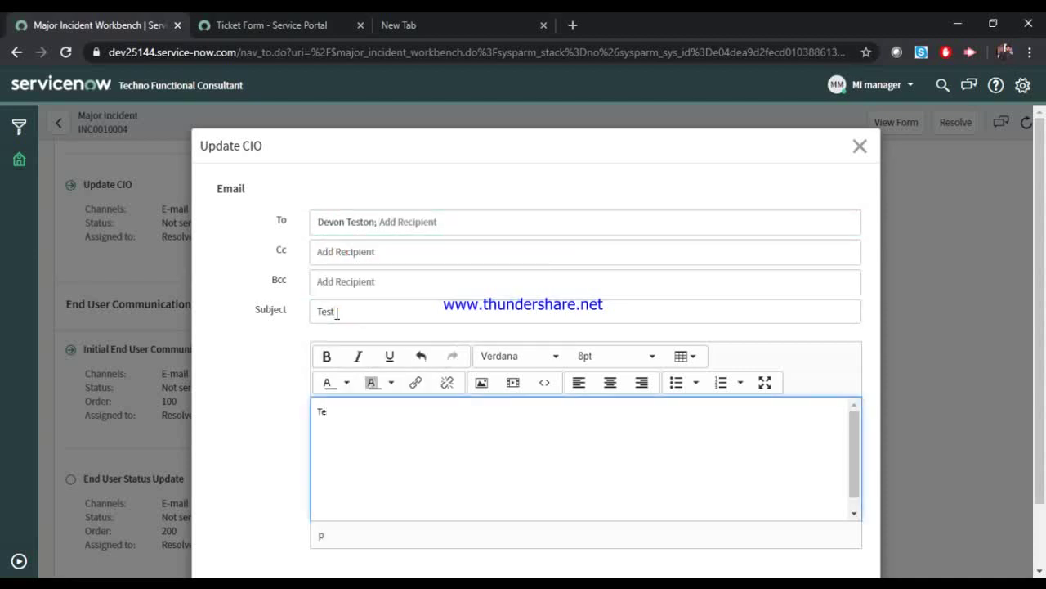
pyautogui.scroll(-1, 542, 355)
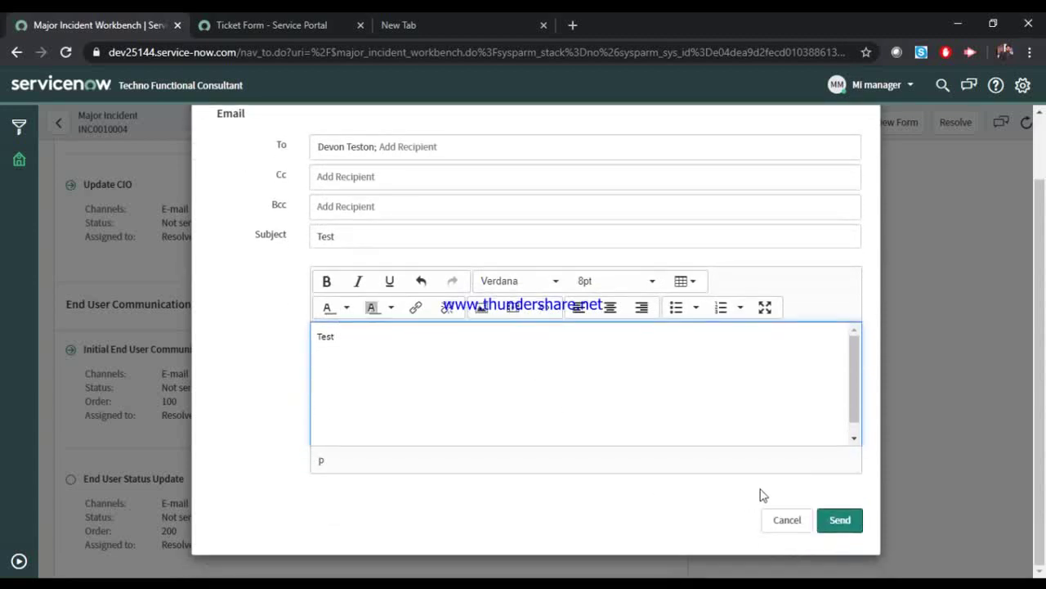
pyautogui.click(852, 524)
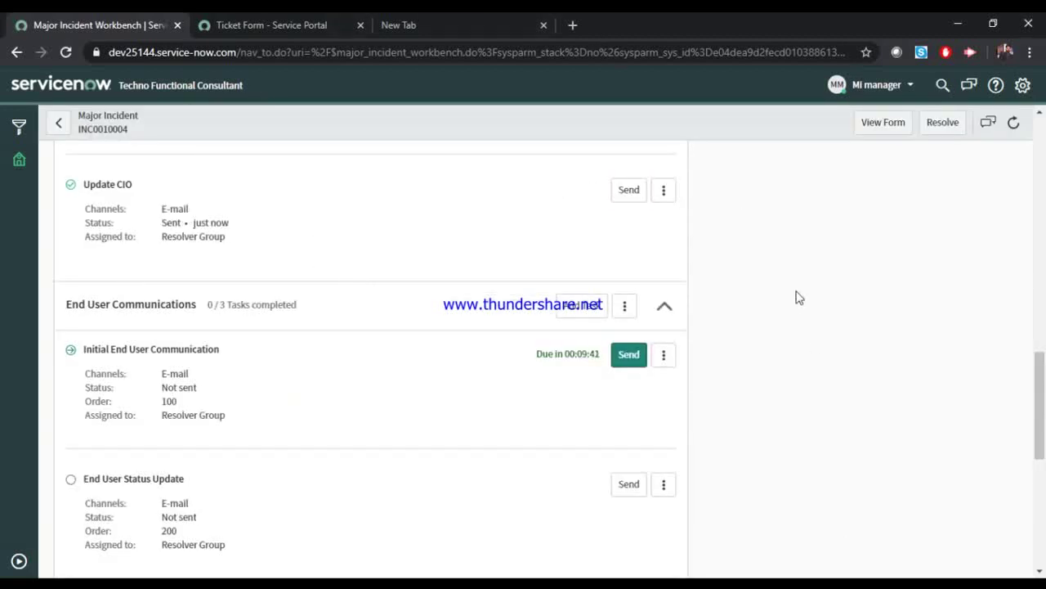
# - Review the communication task statuses and the major incident summary with its latest activity and open communication tasks
pyautogui.scroll(5, 793, 298)
pyautogui.scroll(5, 782, 272)
pyautogui.scroll(-8, 769, 164)
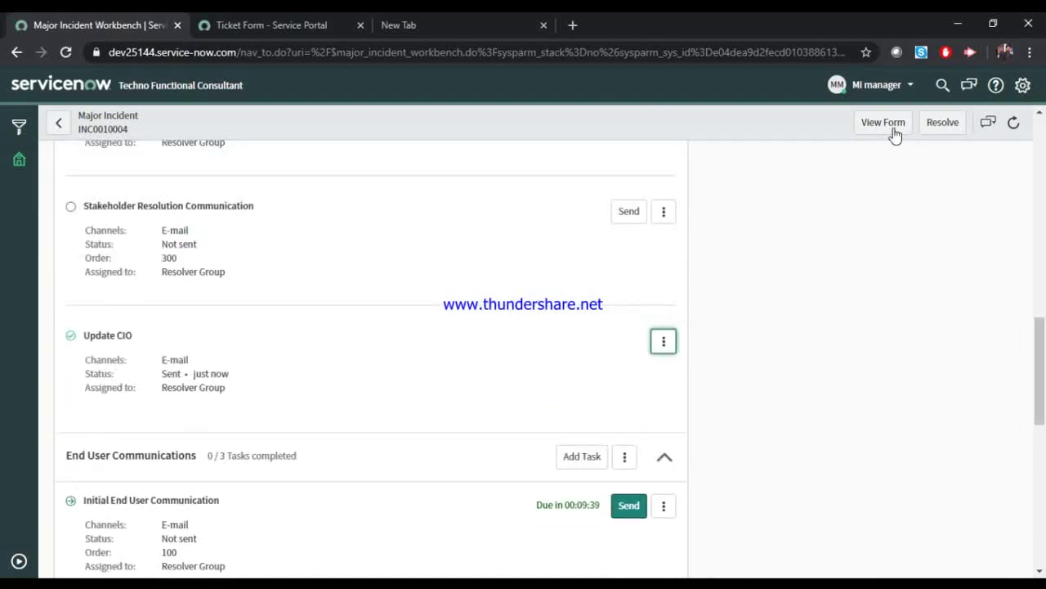
pyautogui.scroll(10, 477, 325)
pyautogui.click(83, 202)
pyautogui.scroll(-2, 736, 339)
pyautogui.scroll(-3, 559, 283)
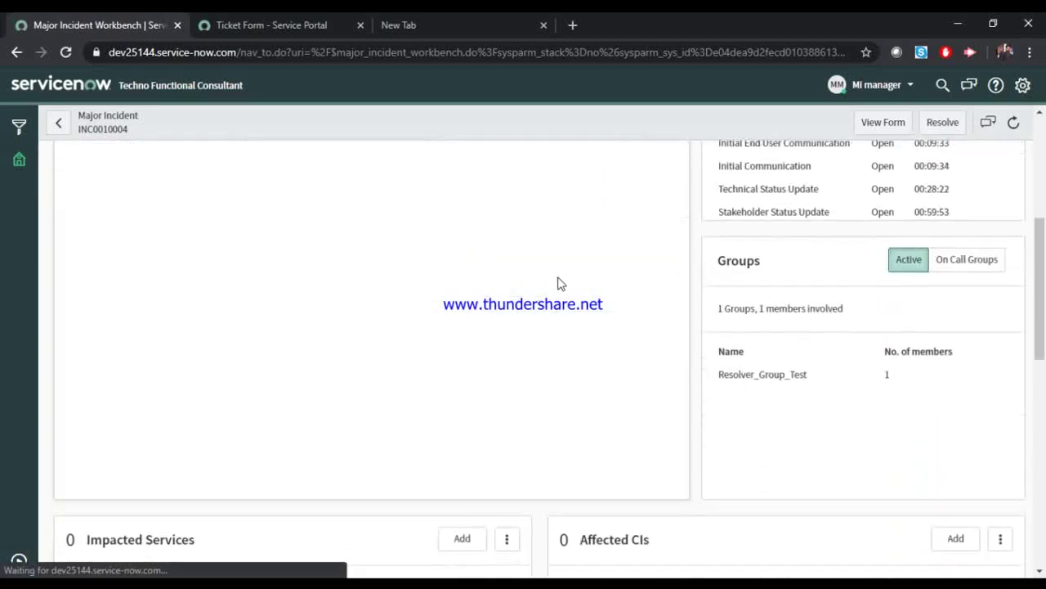
pyautogui.scroll(3, 559, 282)
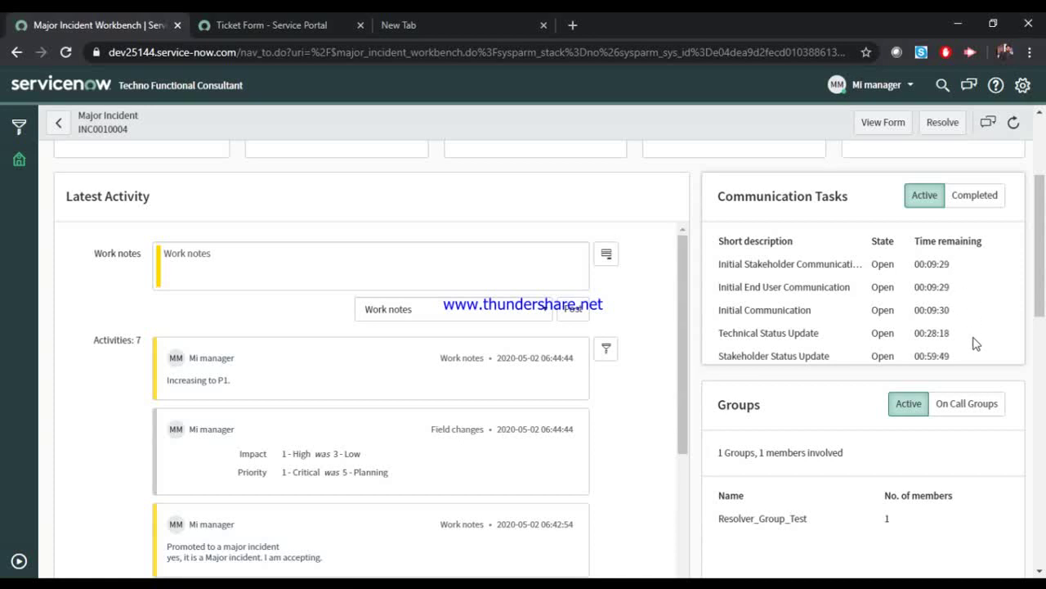
pyautogui.scroll(-4, 379, 381)
pyautogui.scroll(4, 379, 381)
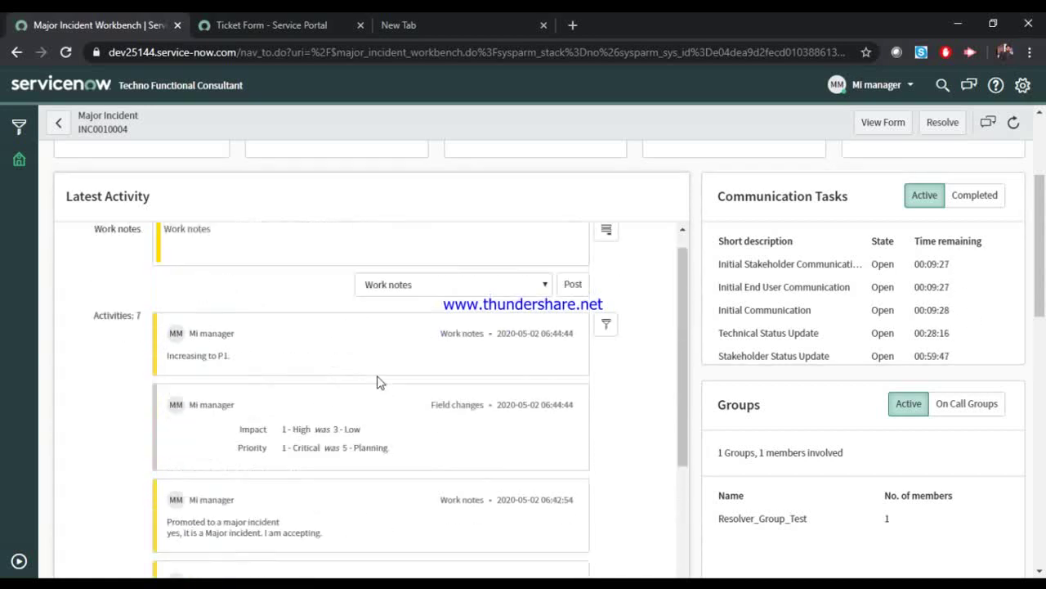
# - Open the incident's form view and examine its activity history and related incident communication plans
pyautogui.click(883, 127)
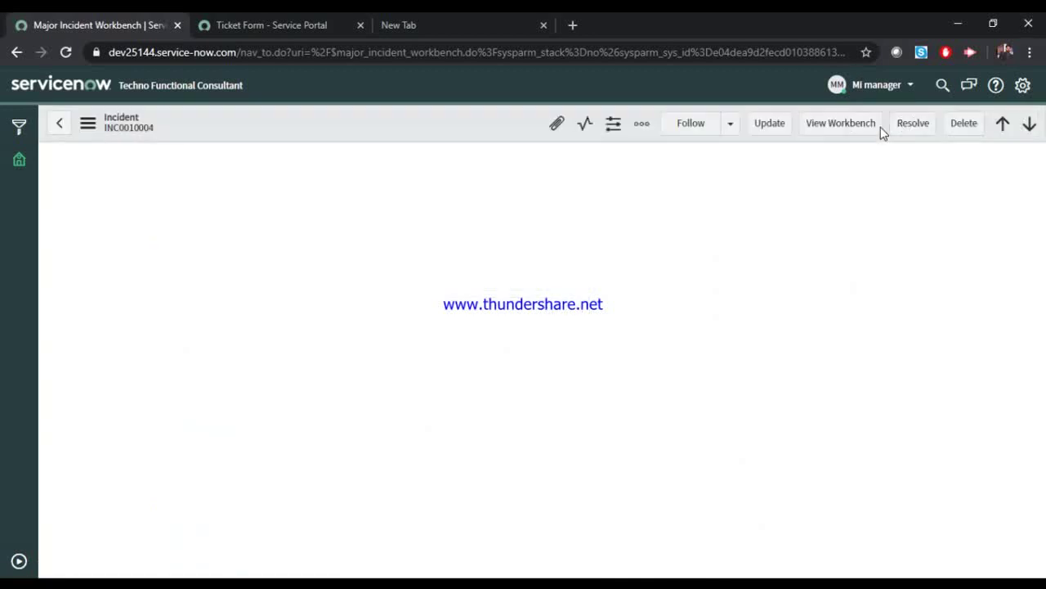
pyautogui.scroll(-4, 461, 225)
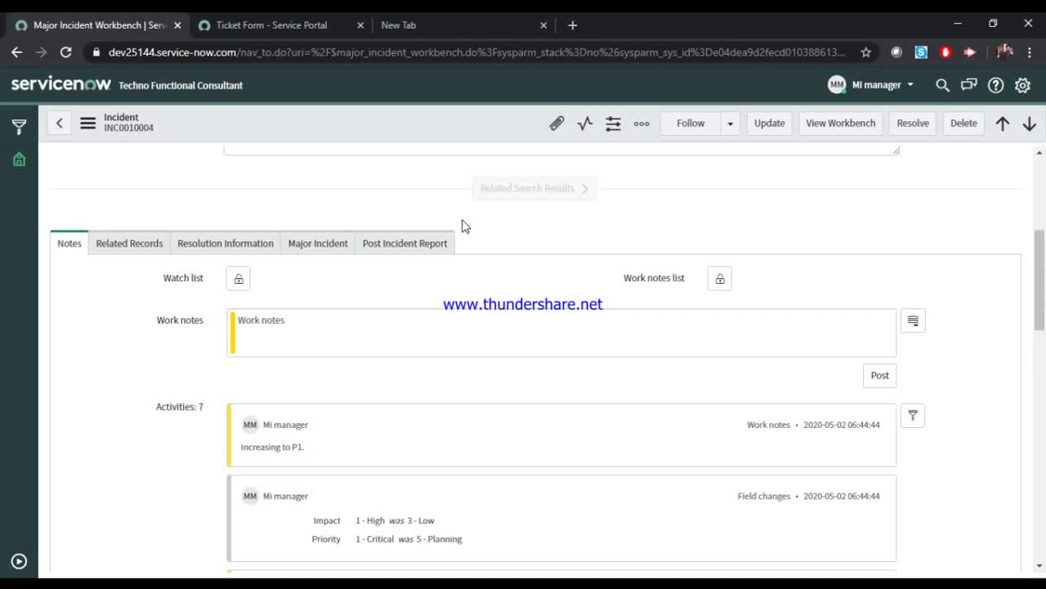
pyautogui.scroll(-3, 129, 377)
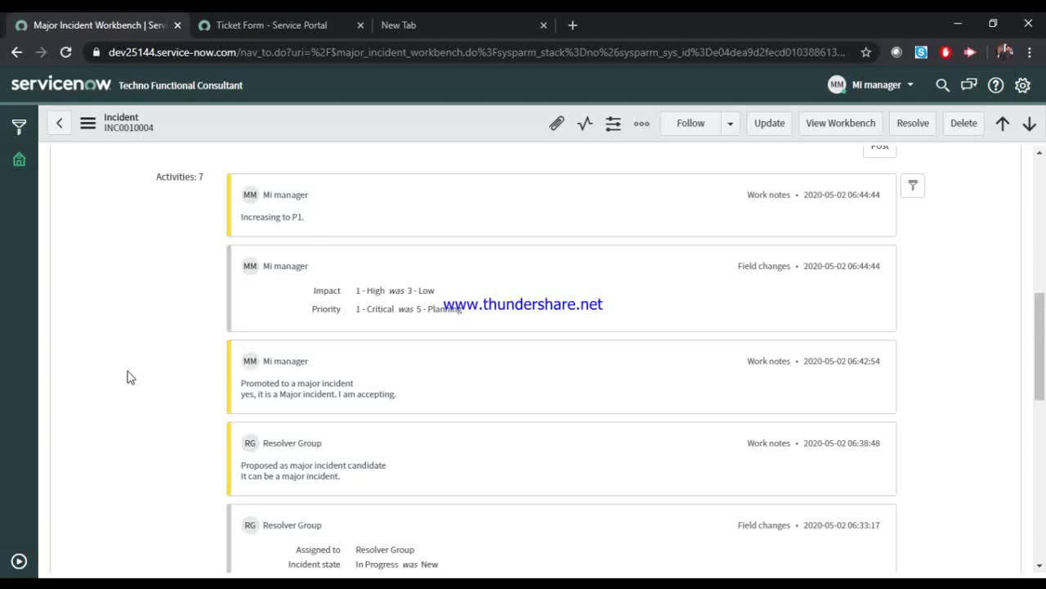
pyautogui.scroll(-10, 128, 378)
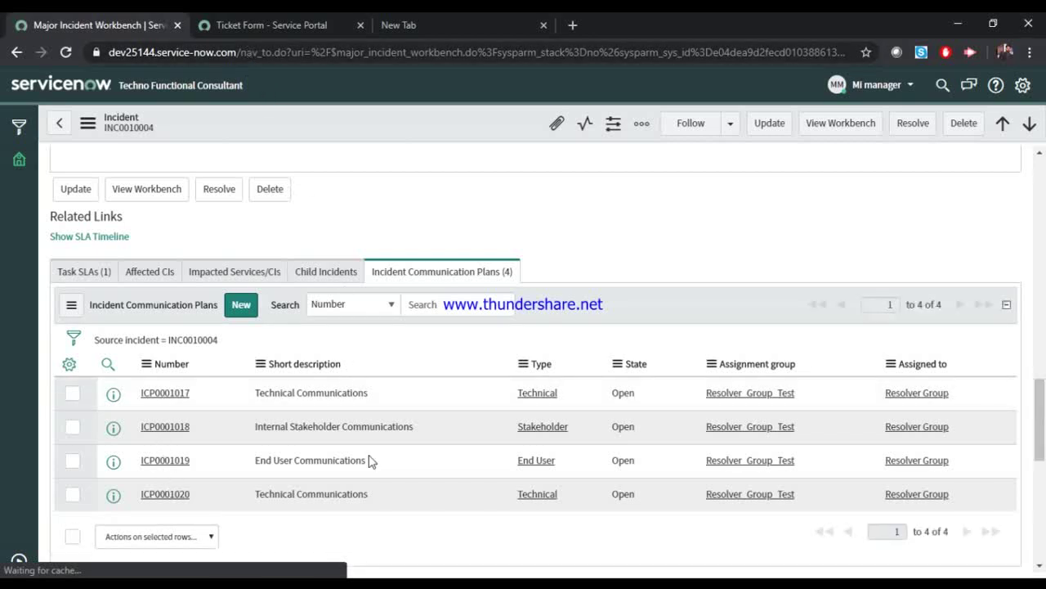
# - Open plan ICP0001017 in a separate browser tab, examine its Initial Technical Communication task and channels, and return to the incident
pyautogui.middleClick(167, 401)
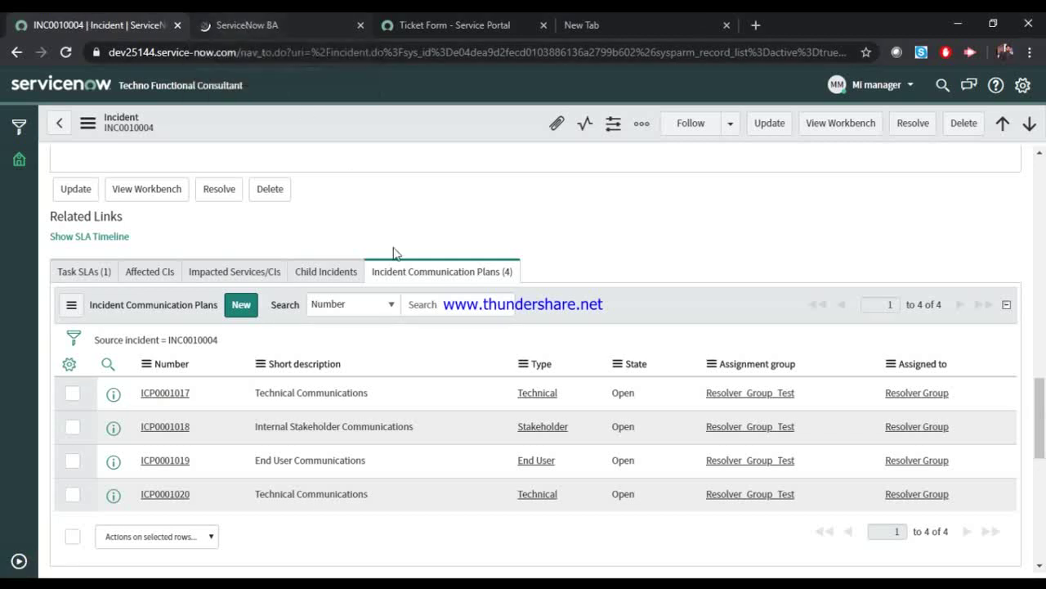
pyautogui.click(263, 35)
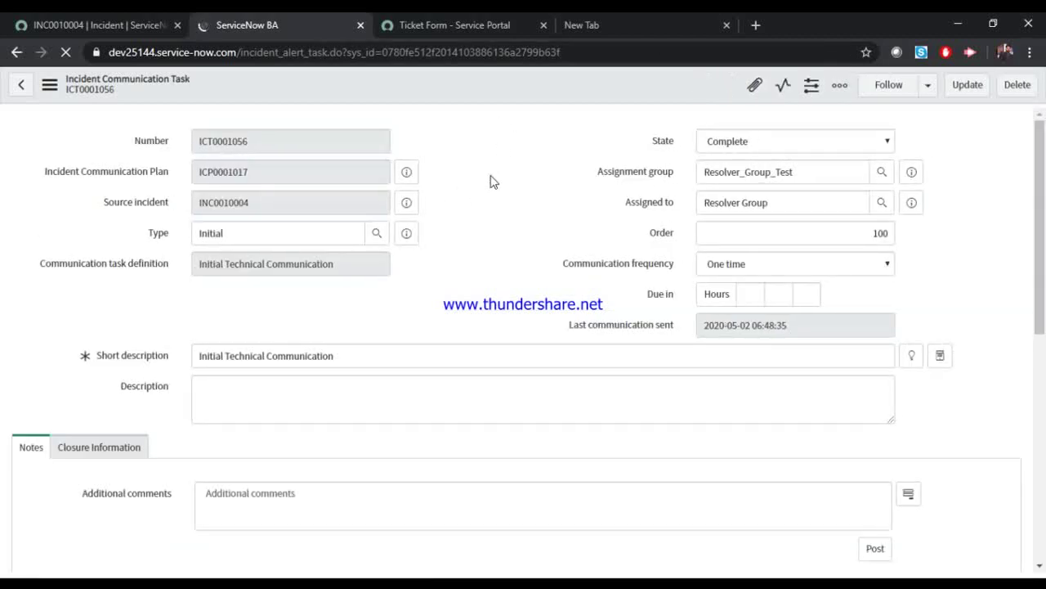
pyautogui.click(491, 178)
pyautogui.scroll(-3, 491, 181)
pyautogui.scroll(-5, 490, 182)
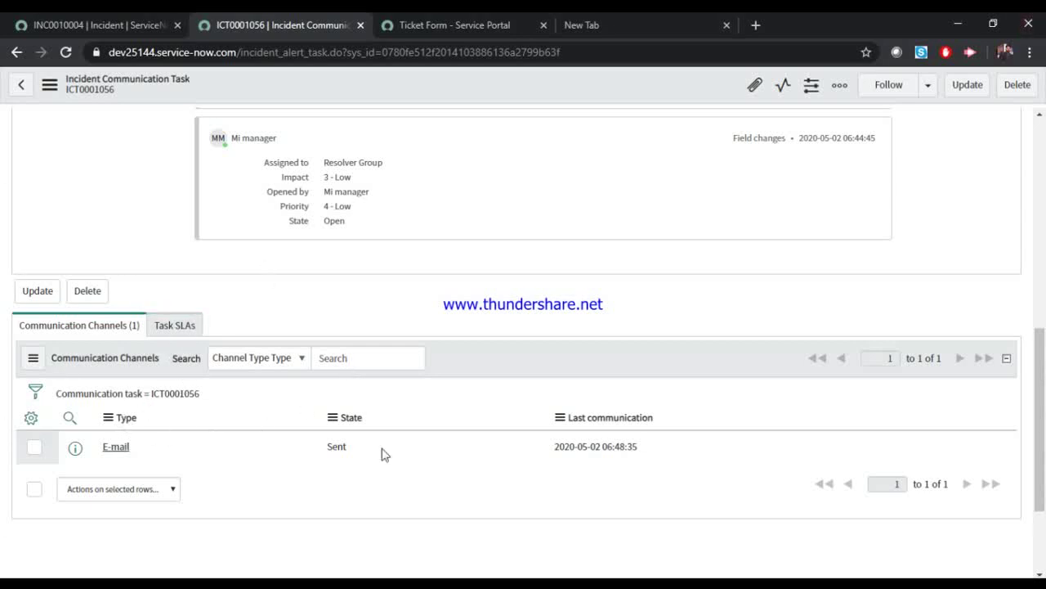
pyautogui.scroll(6, 578, 352)
pyautogui.scroll(2, 119, 319)
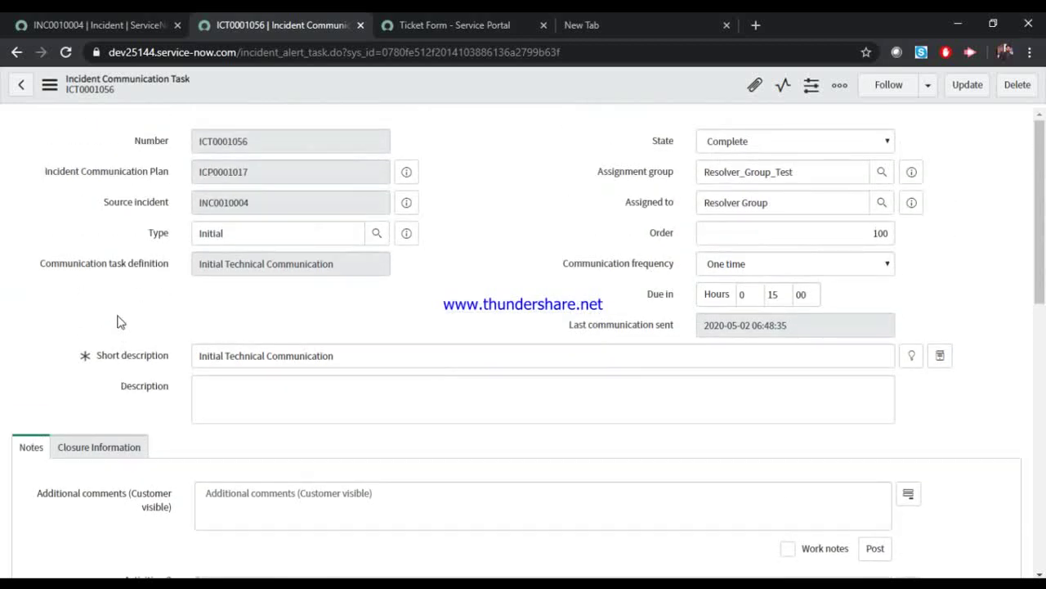
pyautogui.click(109, 23)
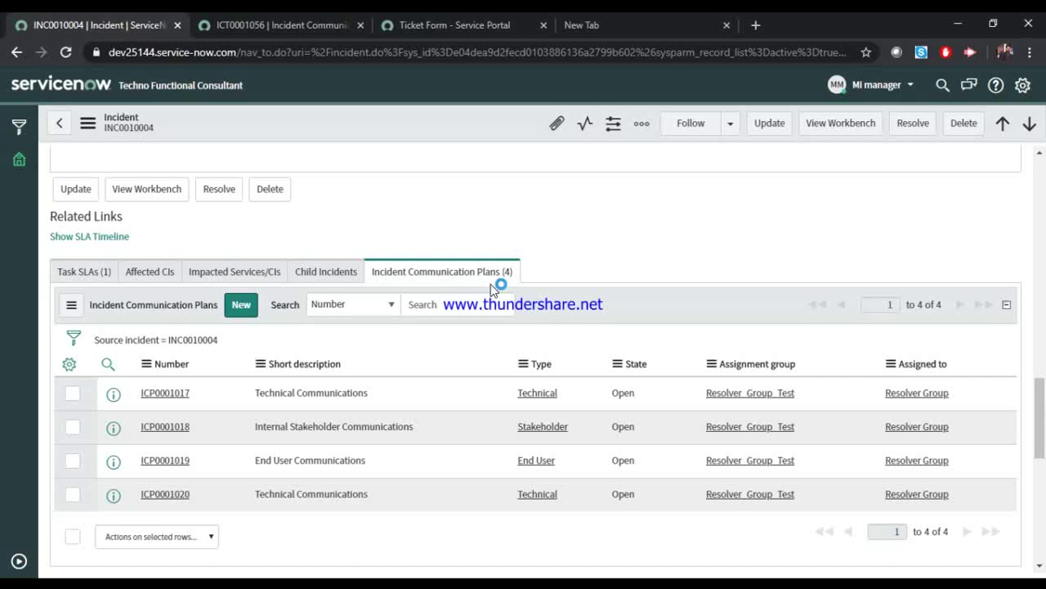
# - Return to the major incident workbench's communications and close the Technical Status Update task without sending it
pyautogui.scroll(10, 691, 248)
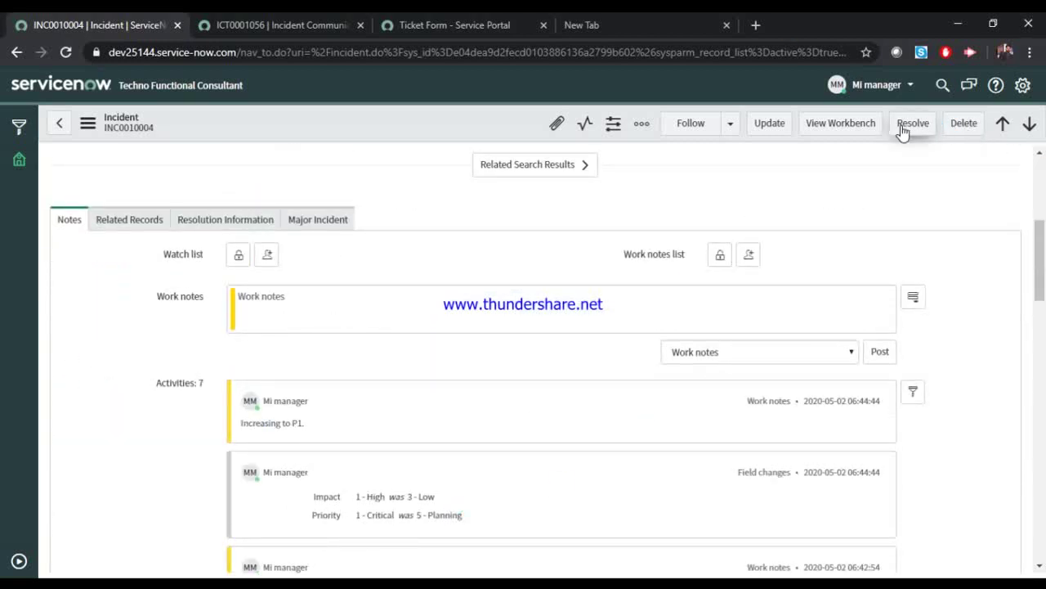
pyautogui.click(850, 131)
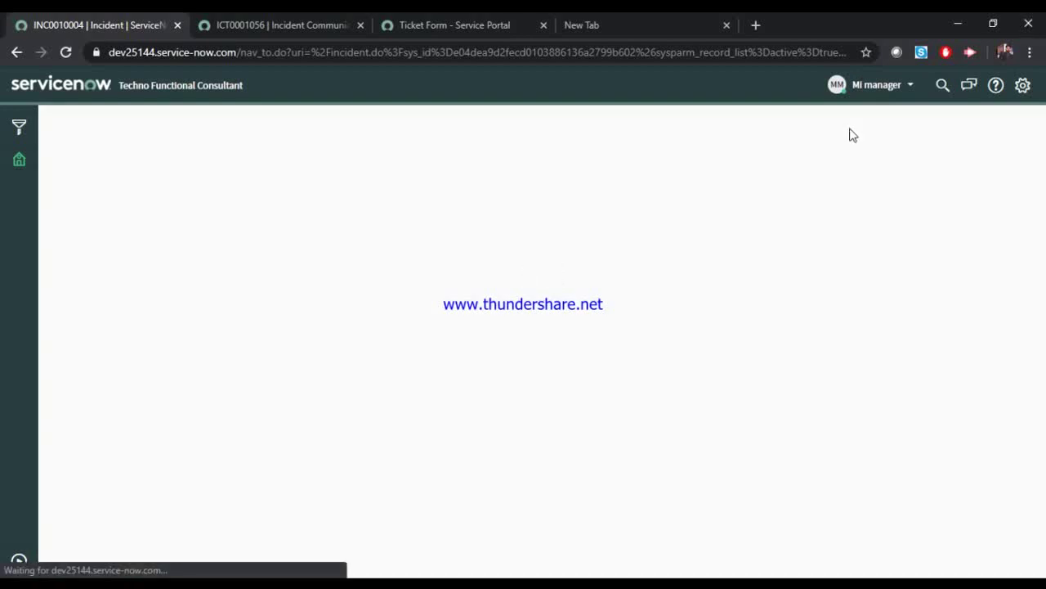
pyautogui.click(157, 238)
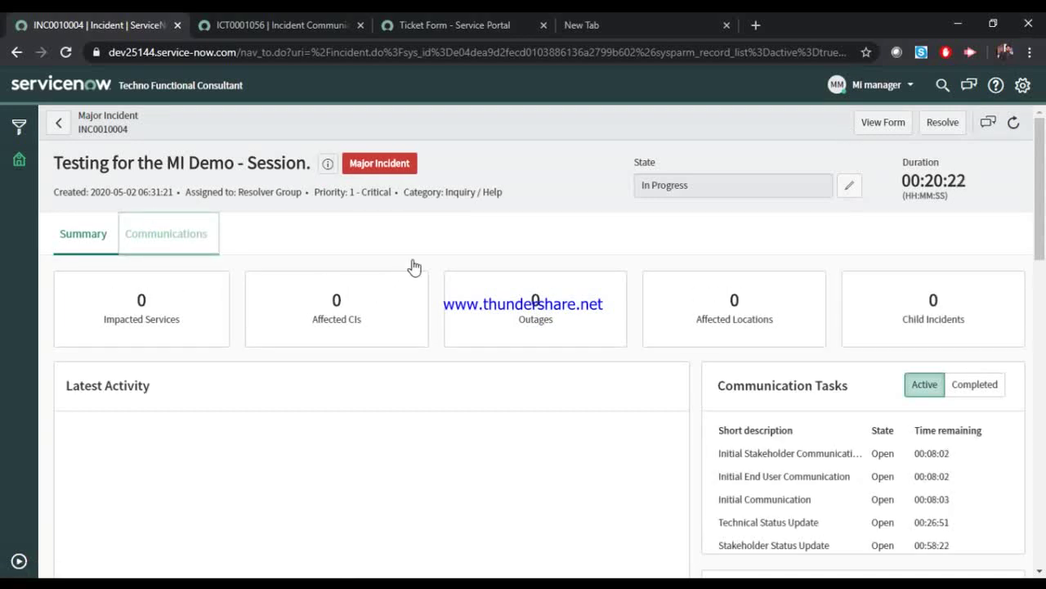
pyautogui.scroll(-3, 414, 264)
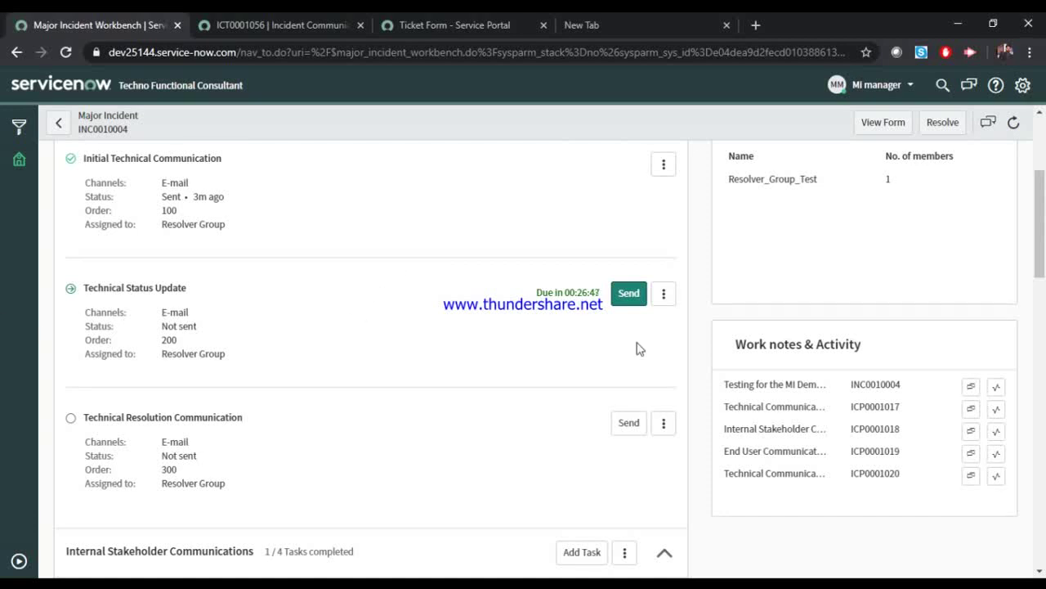
pyautogui.click(664, 296)
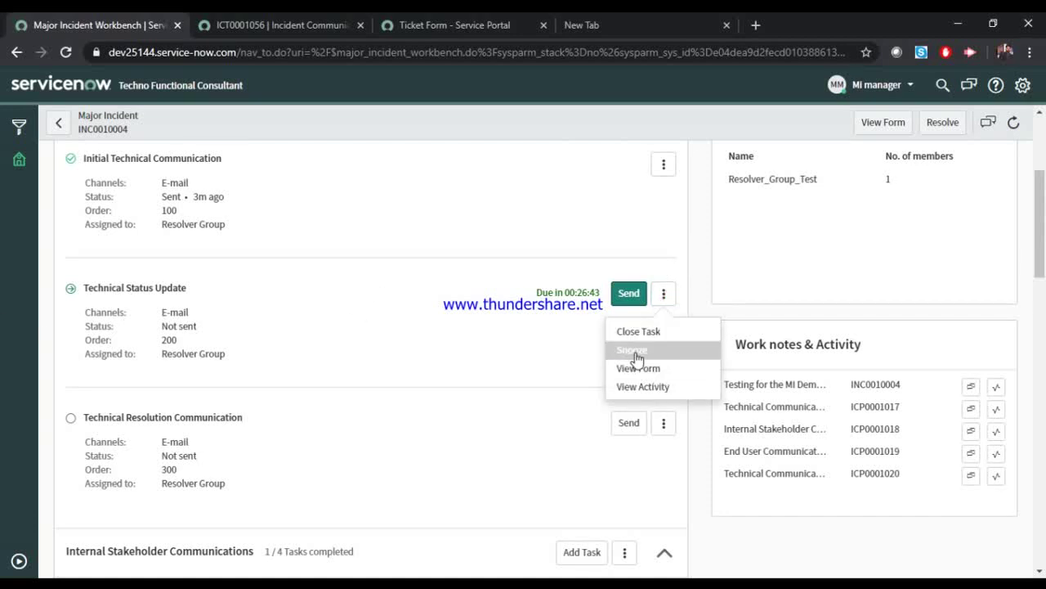
pyautogui.click(645, 334)
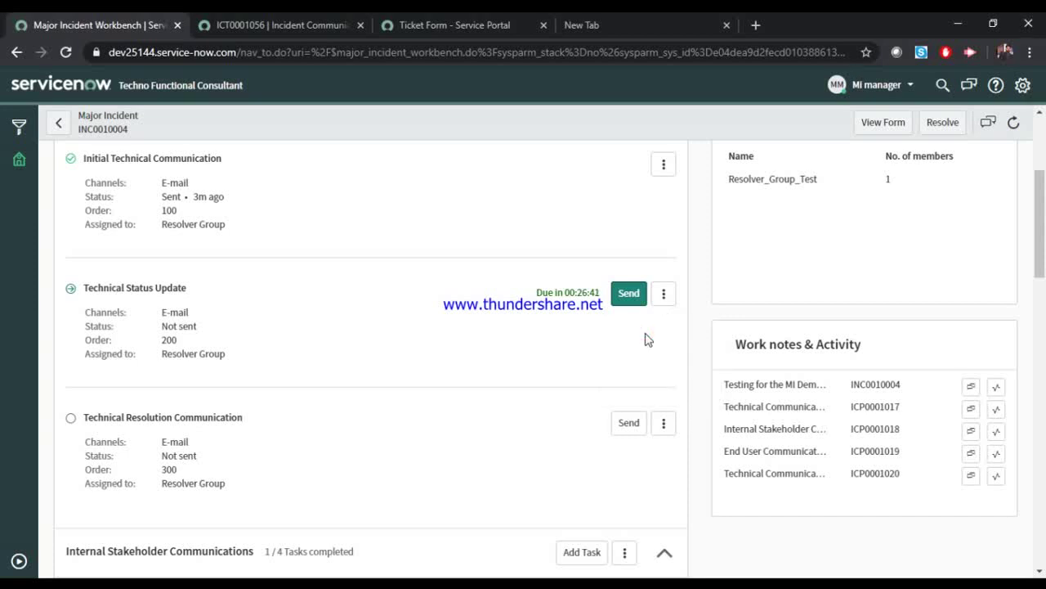
# - Close the Technical Resolution Communication task in the first Technical Communications plan
pyautogui.click(666, 422)
pyautogui.click(478, 338)
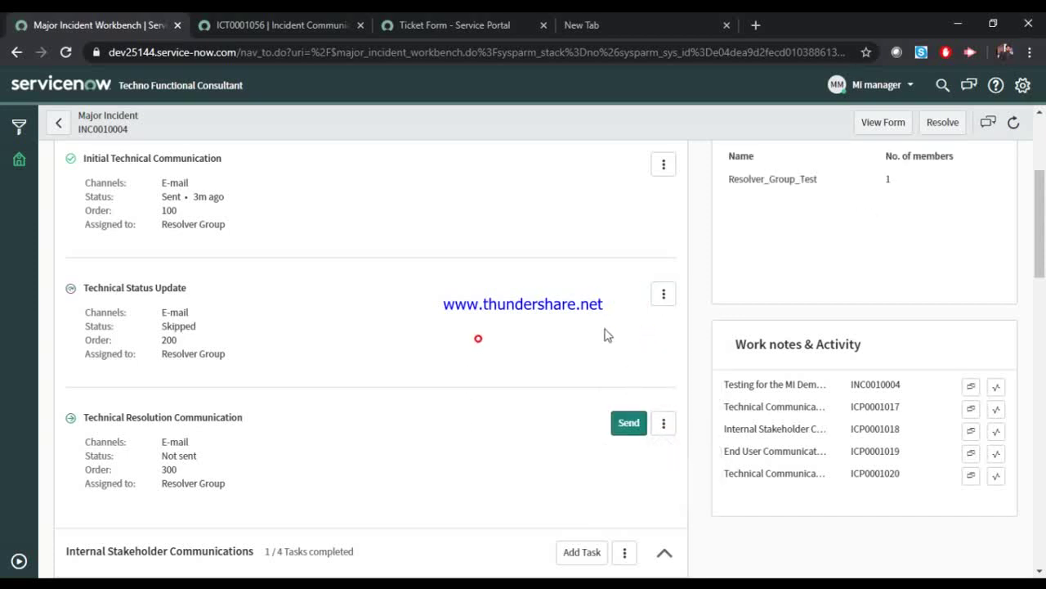
pyautogui.click(664, 423)
pyautogui.click(549, 397)
pyautogui.click(666, 422)
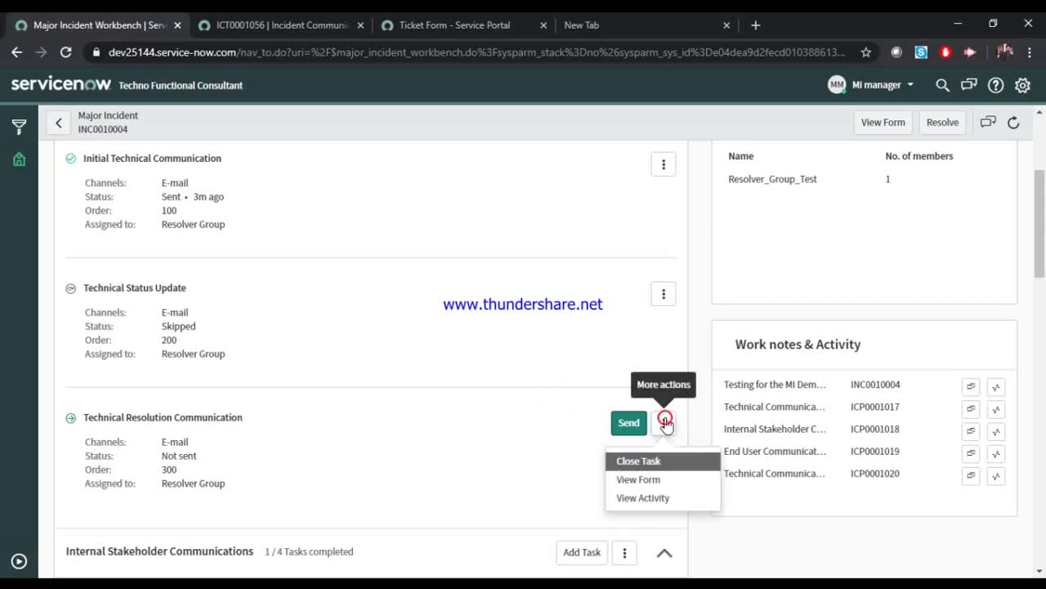
pyautogui.click(375, 416)
pyautogui.click(665, 422)
pyautogui.click(639, 463)
# - Close the Initial Stakeholder Communication and Stakeholder Status Update tasks under Internal Stakeholder Communications
pyautogui.scroll(-3, 409, 397)
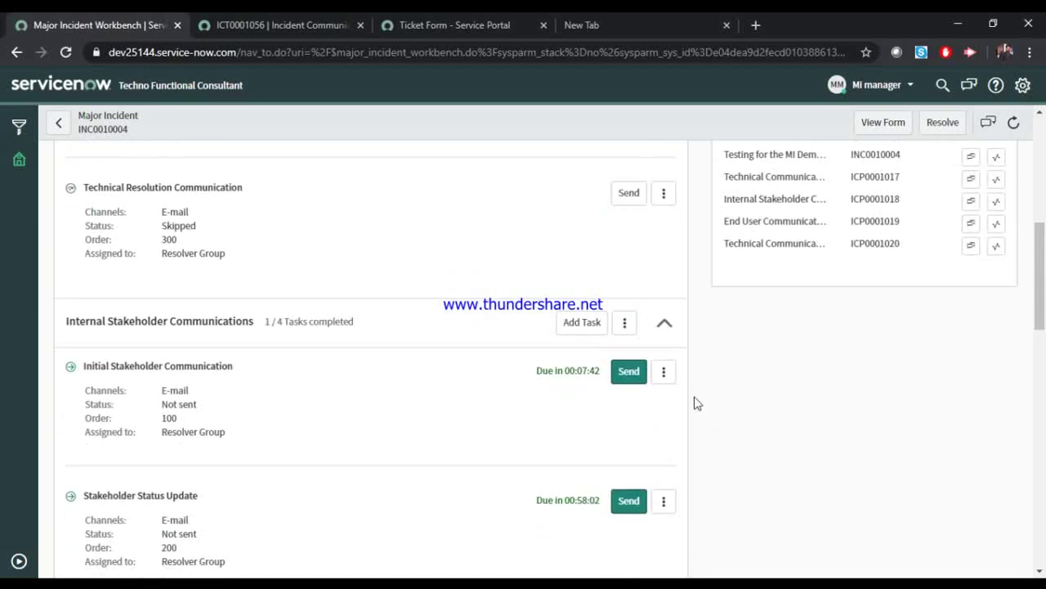
pyautogui.click(666, 372)
pyautogui.click(644, 407)
pyautogui.click(663, 501)
pyautogui.click(645, 536)
# - Close the Stakeholder Resolution Communication task under Internal Stakeholder Communications
pyautogui.scroll(-4, 411, 394)
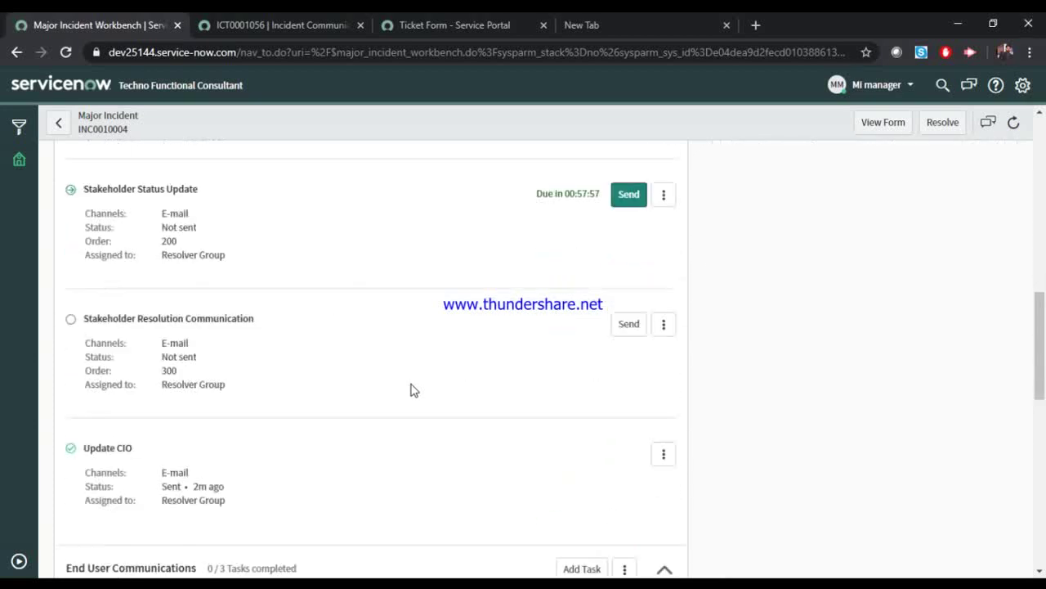
pyautogui.click(664, 456)
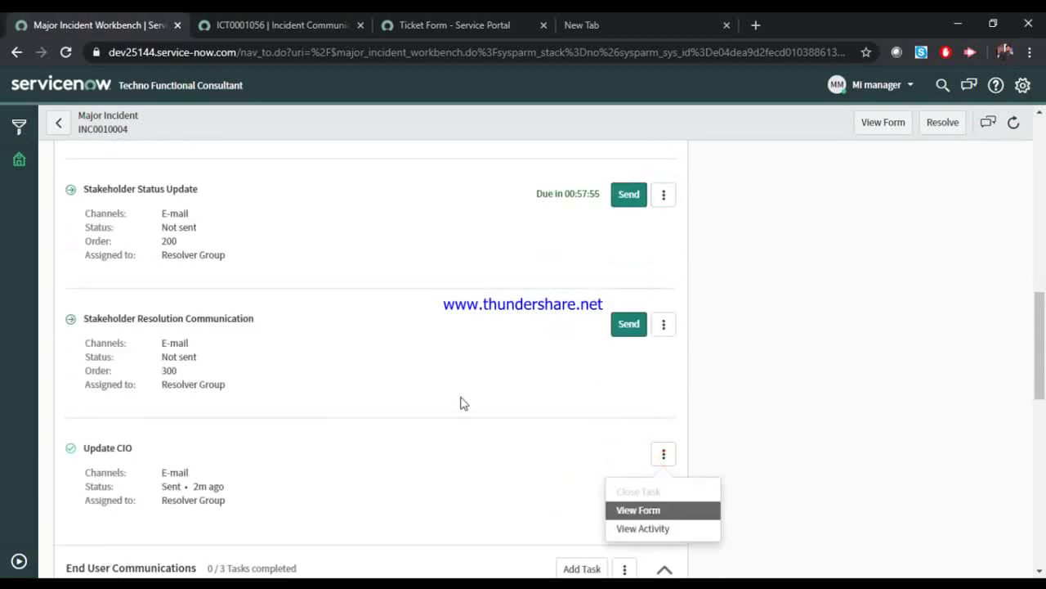
pyautogui.click(445, 391)
pyautogui.click(664, 329)
pyautogui.click(620, 362)
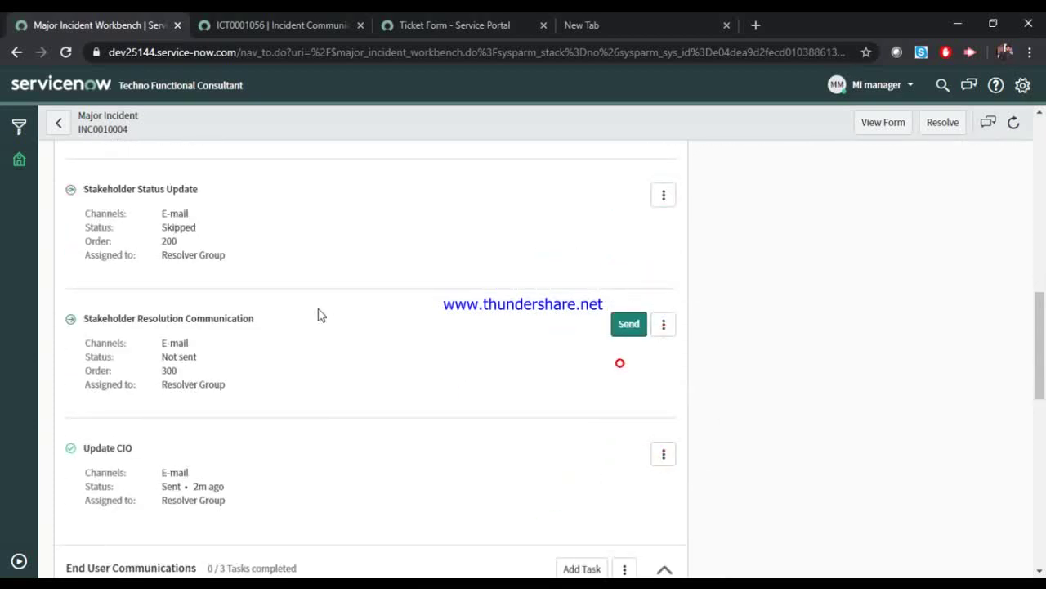
# - Close the Initial End User Communication and End User Status Update tasks under End User Communications
pyautogui.scroll(-5, 327, 323)
pyautogui.click(660, 236)
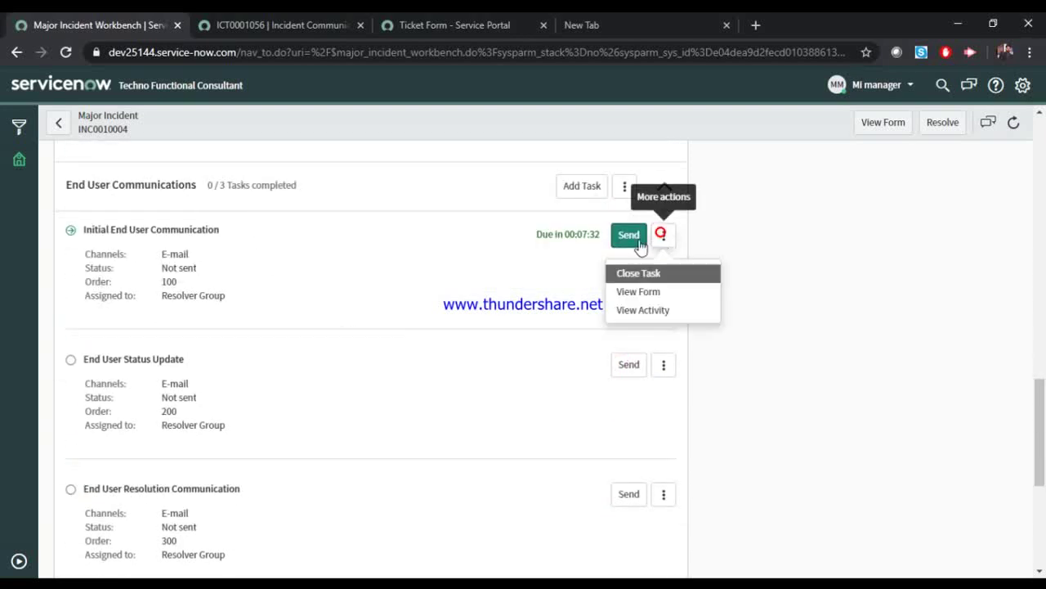
pyautogui.click(627, 275)
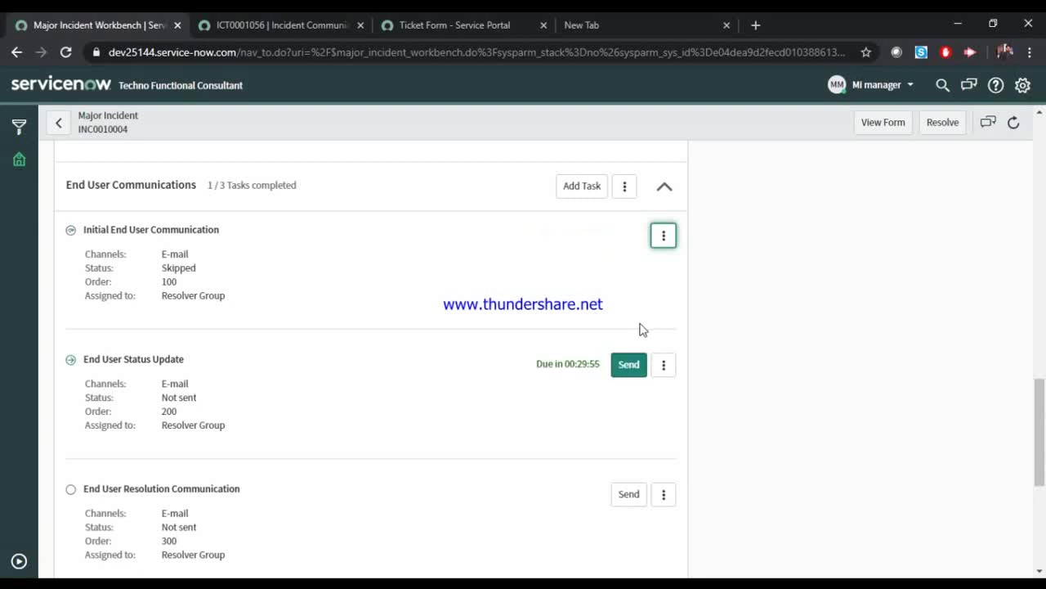
pyautogui.click(664, 367)
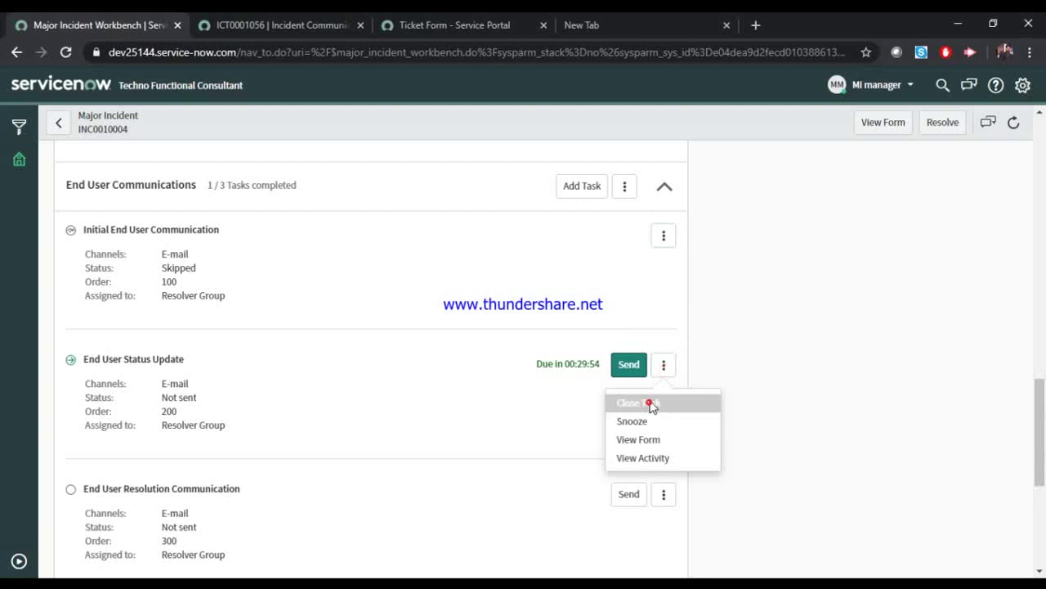
pyautogui.click(649, 403)
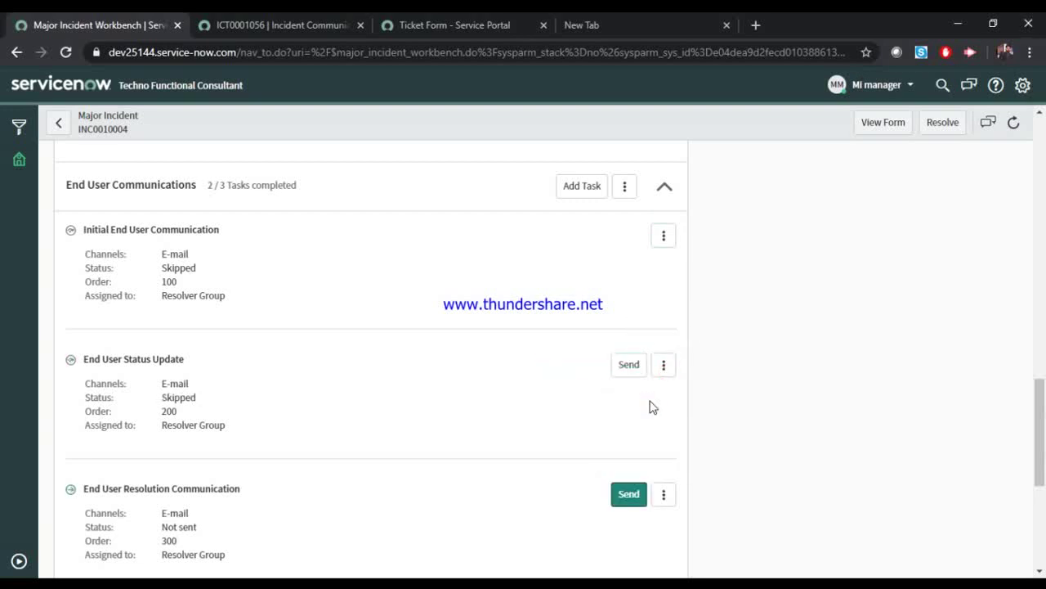
# - Close the End User Resolution Communication task and the last Technical Communications plan's Initial Communication task
pyautogui.scroll(-3, 539, 320)
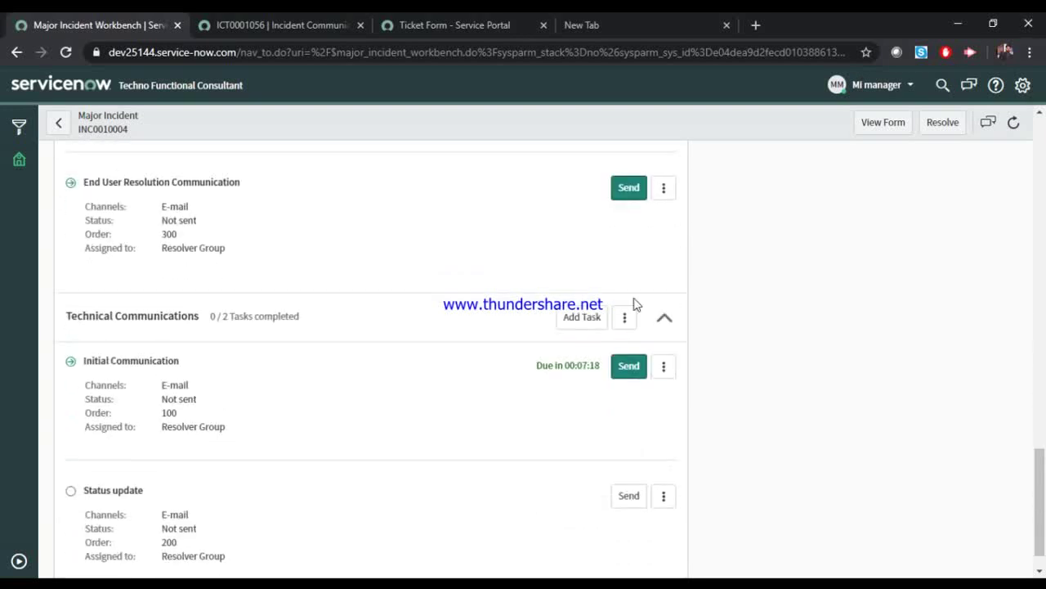
pyautogui.click(664, 187)
pyautogui.click(622, 229)
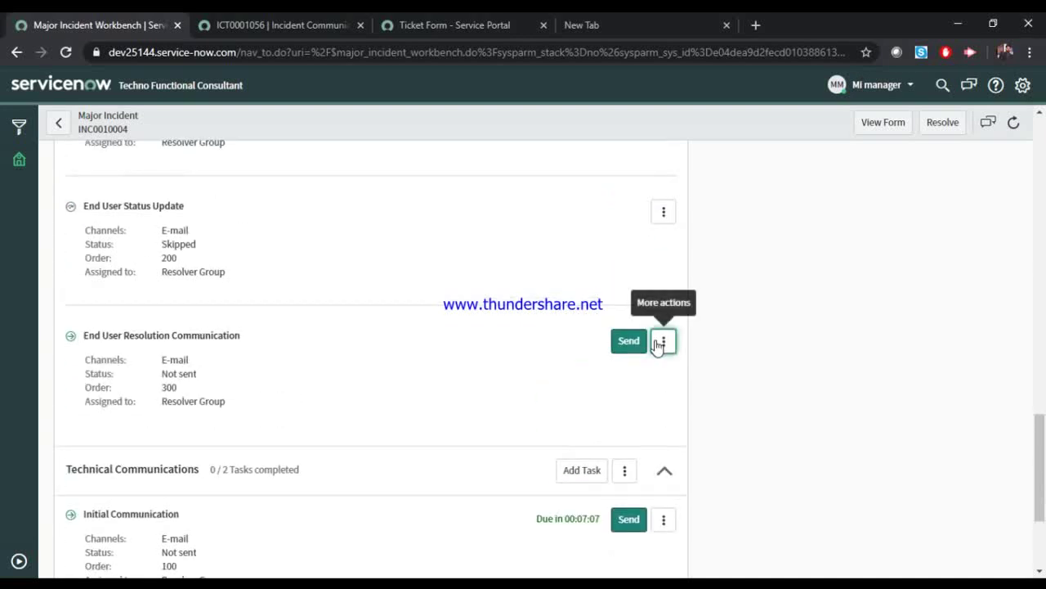
pyautogui.click(668, 328)
pyautogui.click(621, 365)
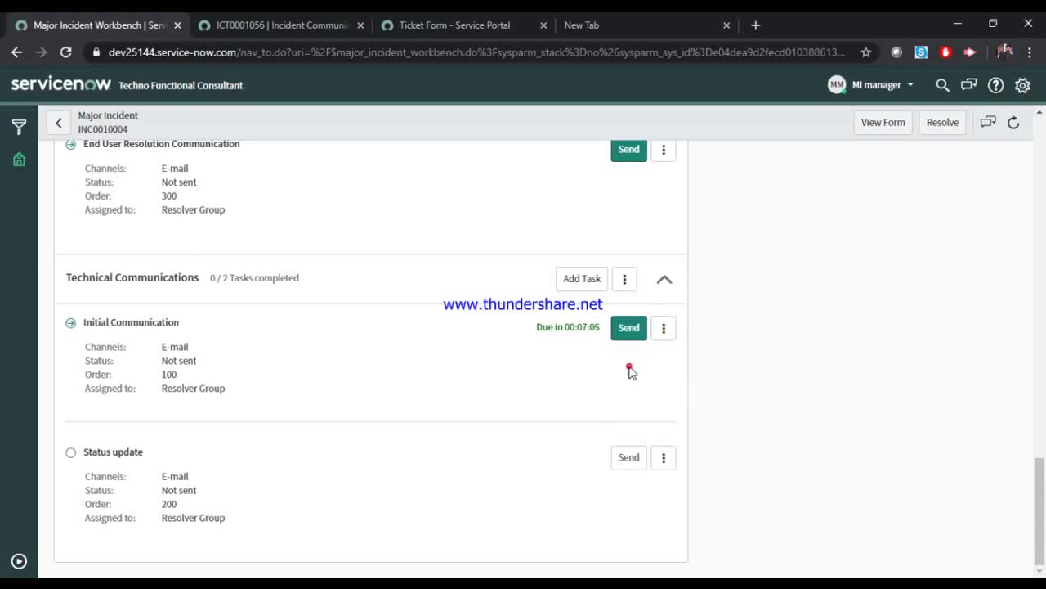
pyautogui.click(664, 456)
pyautogui.click(638, 495)
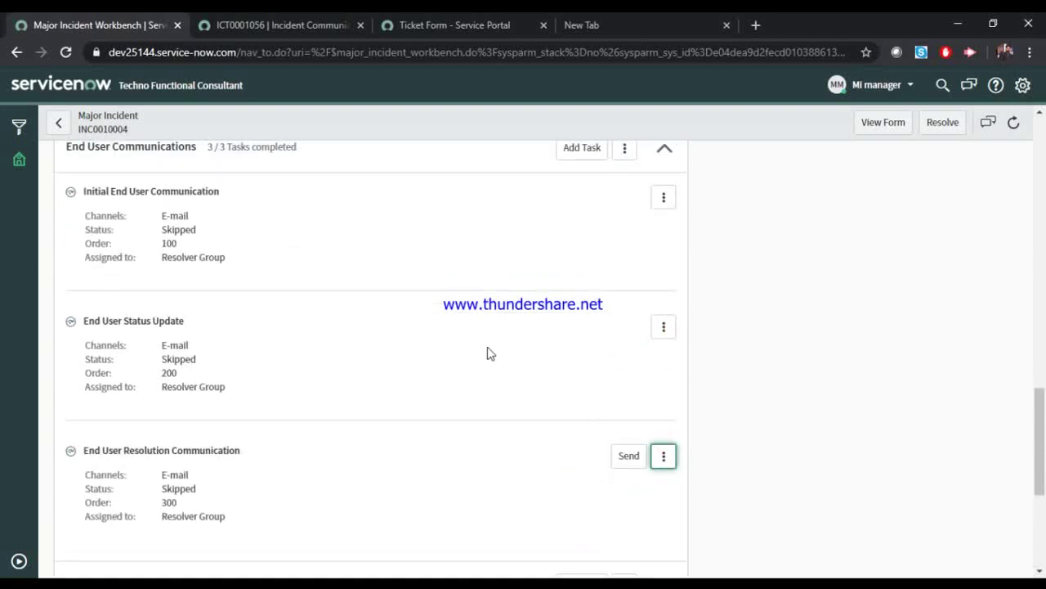
# - Close the Status update task in the last Technical Communications plan
pyautogui.scroll(-3, 490, 356)
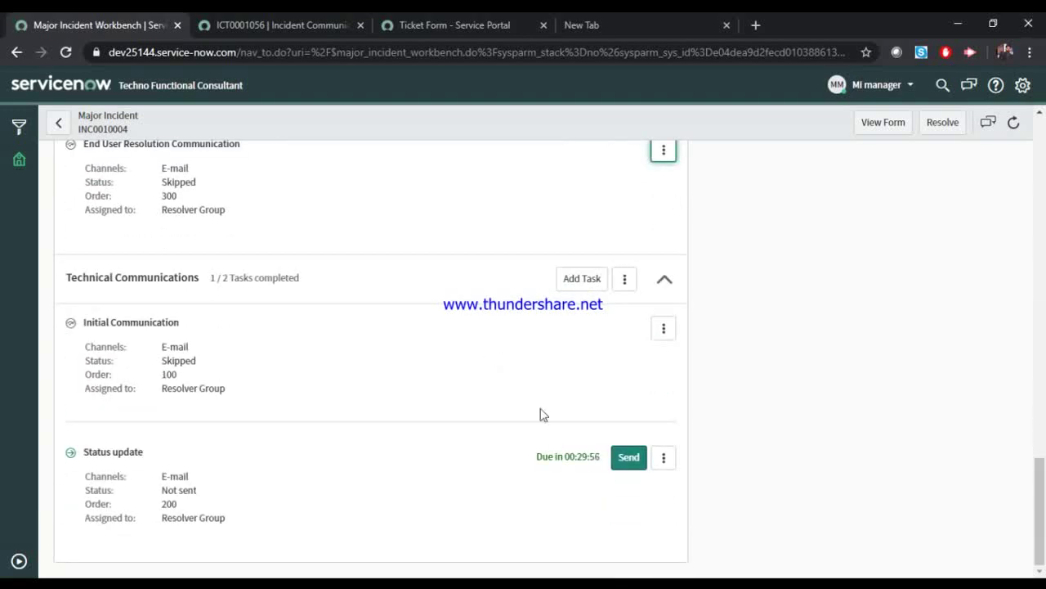
pyautogui.click(663, 457)
pyautogui.click(643, 496)
# - Collapse all four communication plan sections in the Communication Tasks list
pyautogui.click(673, 281)
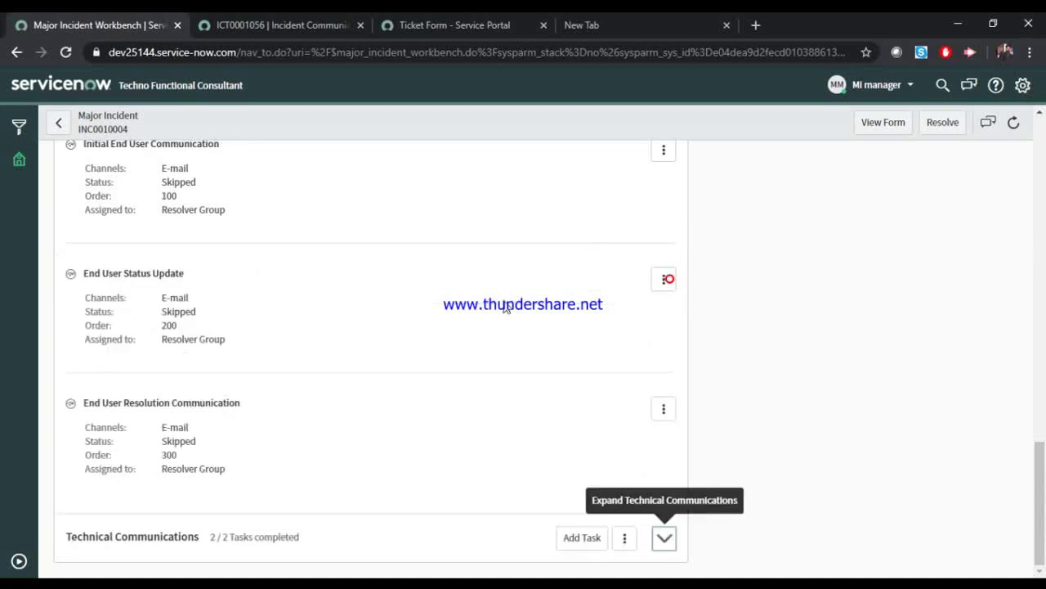
pyautogui.scroll(3, 682, 425)
pyautogui.click(674, 335)
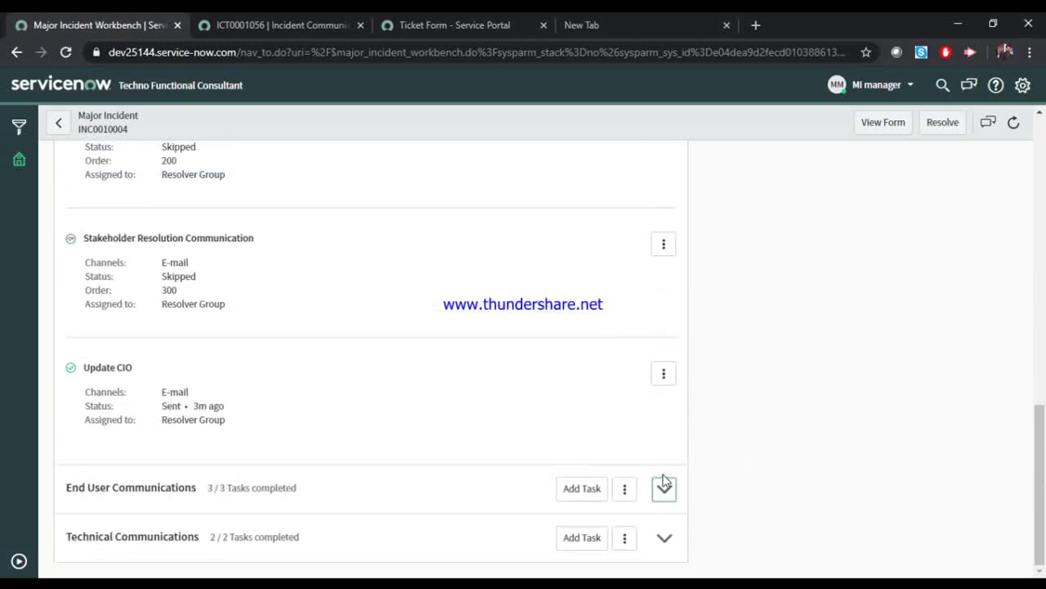
pyautogui.scroll(3, 675, 357)
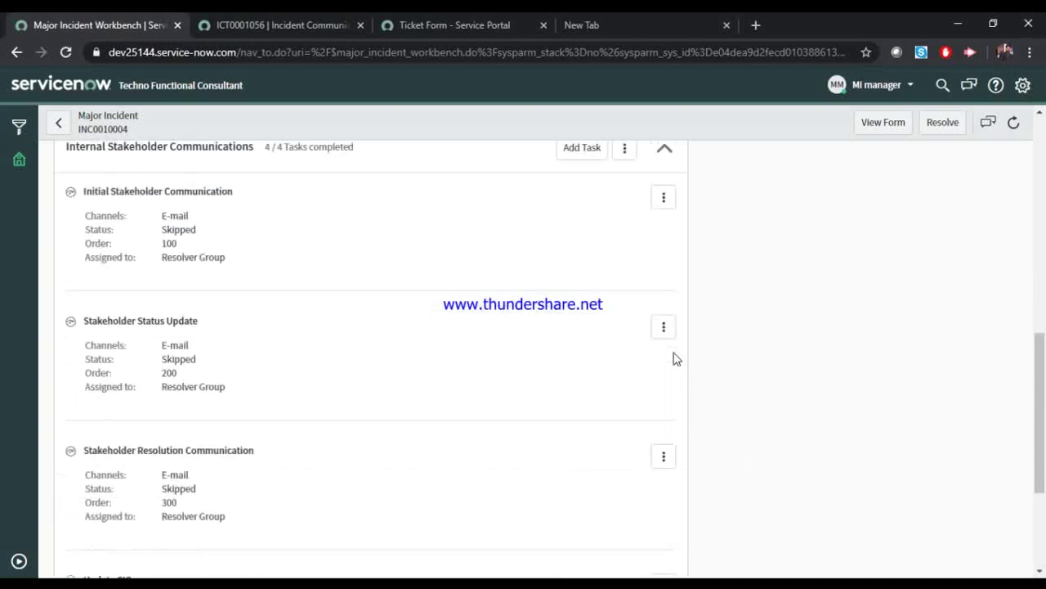
pyautogui.scroll(1, 665, 252)
pyautogui.click(665, 243)
pyautogui.scroll(5, 613, 352)
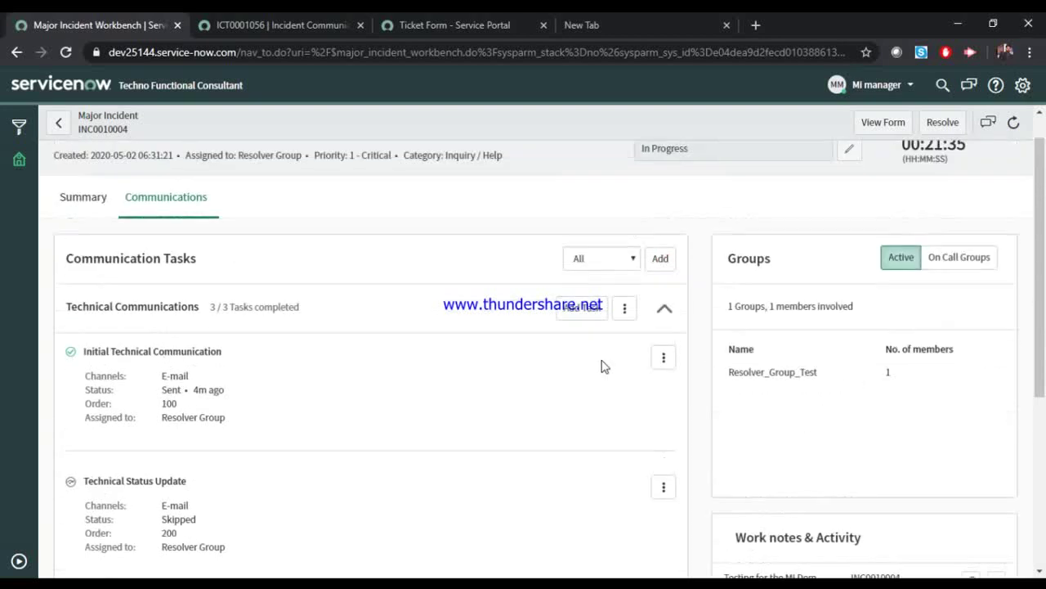
pyautogui.click(664, 308)
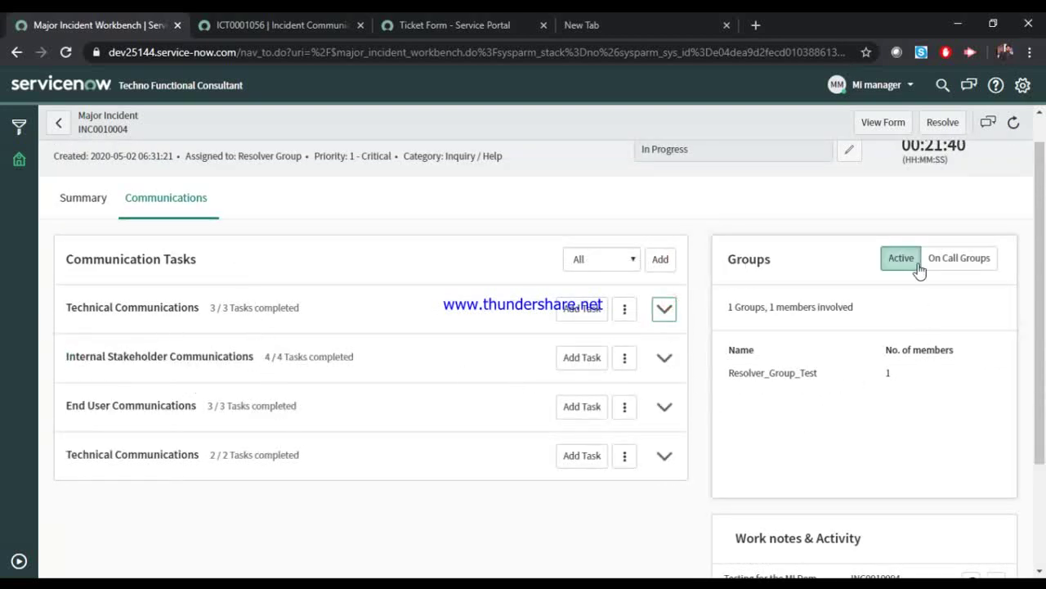
# - Review the involved groups and the work notes and activity list, and check the incident summary for active communication tasks
pyautogui.scroll(-2, 776, 372)
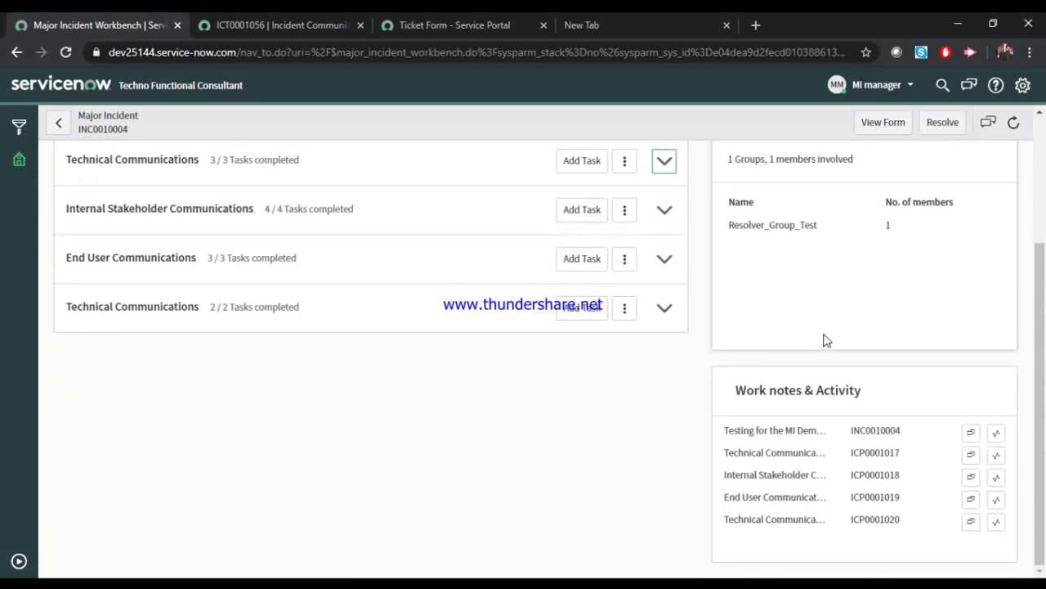
pyautogui.moveTo(737, 390); pyautogui.dragTo(827, 394)
pyautogui.click(926, 402)
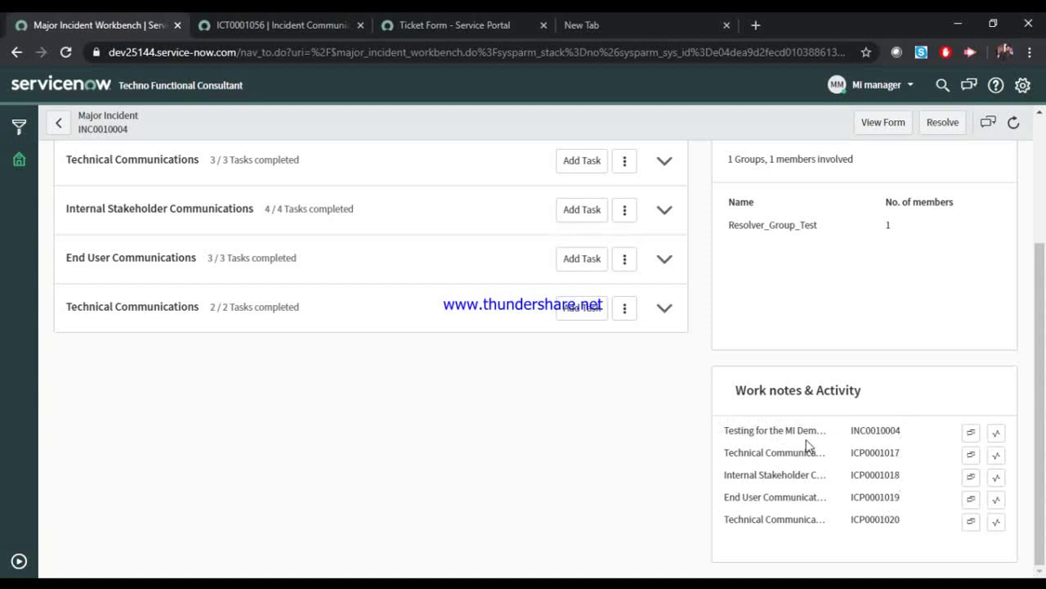
pyautogui.scroll(3, 806, 446)
pyautogui.click(84, 242)
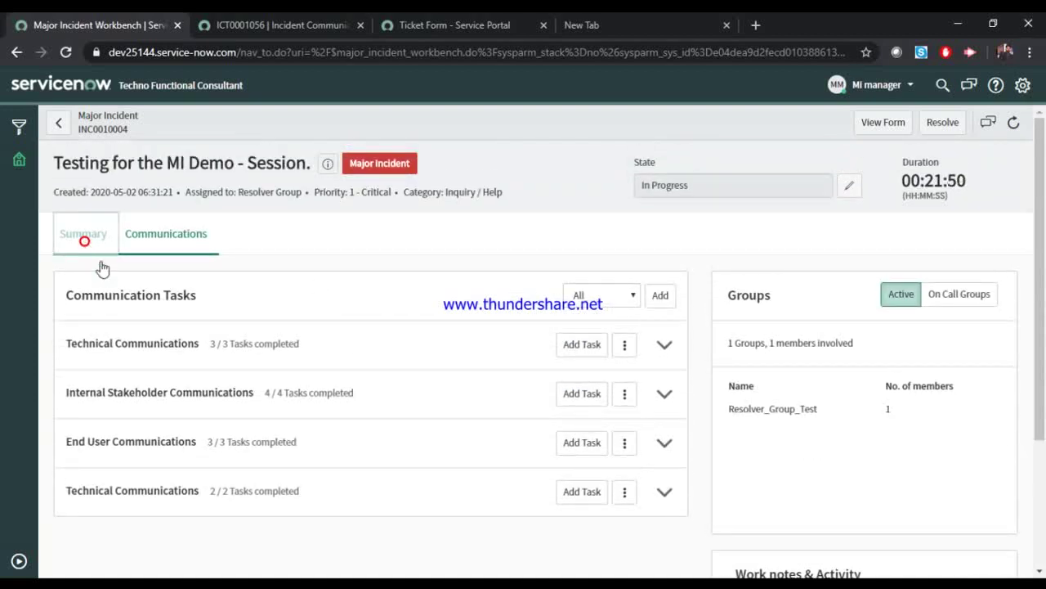
pyautogui.scroll(-2, 339, 302)
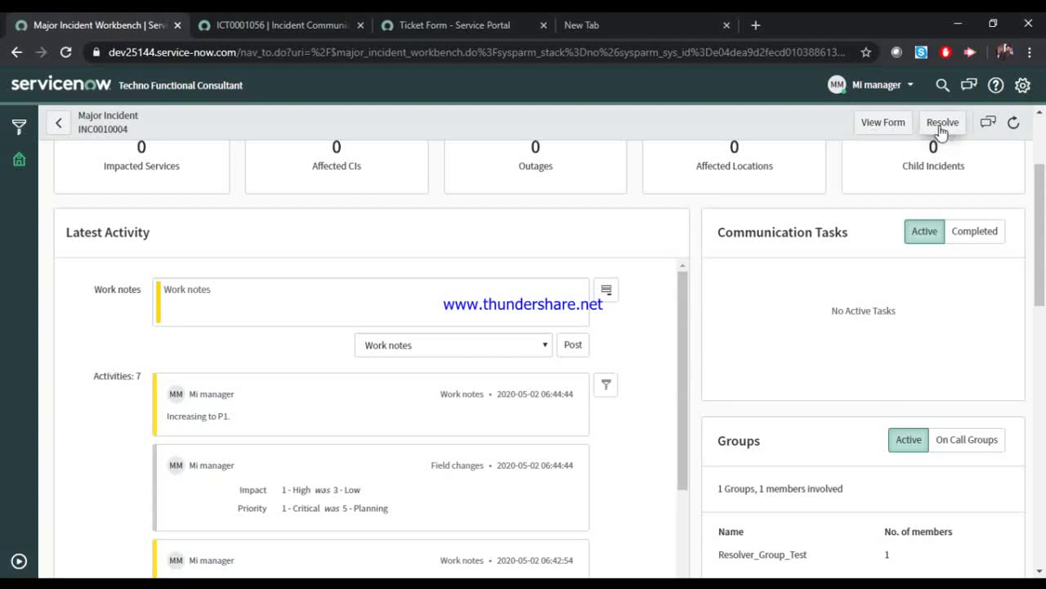
# - Open the incident's form view, close the communication task's browser tab, and examine the related incident communication plans
pyautogui.click(889, 124)
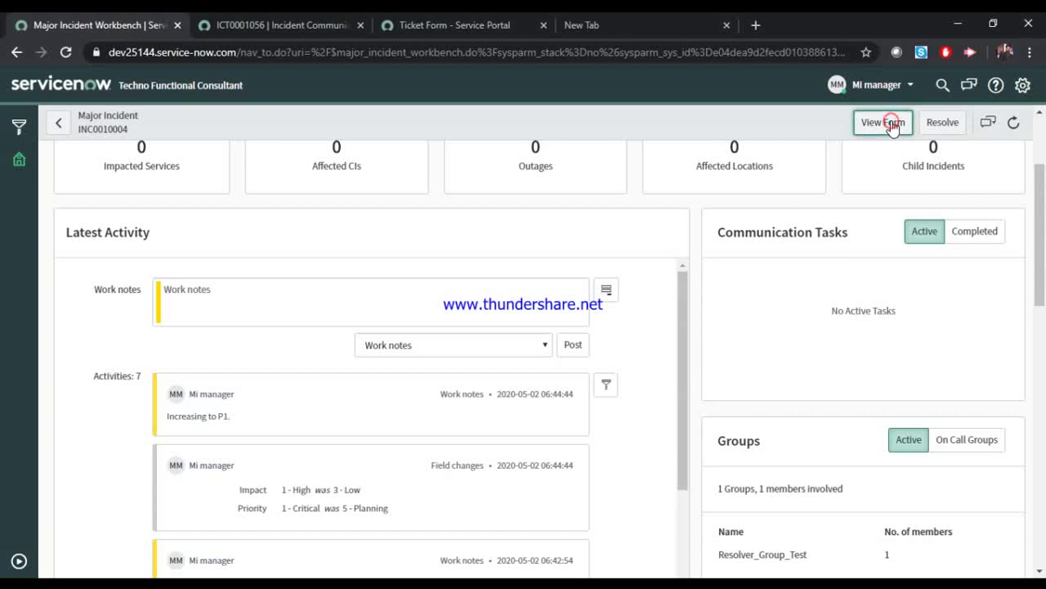
pyautogui.click(360, 25)
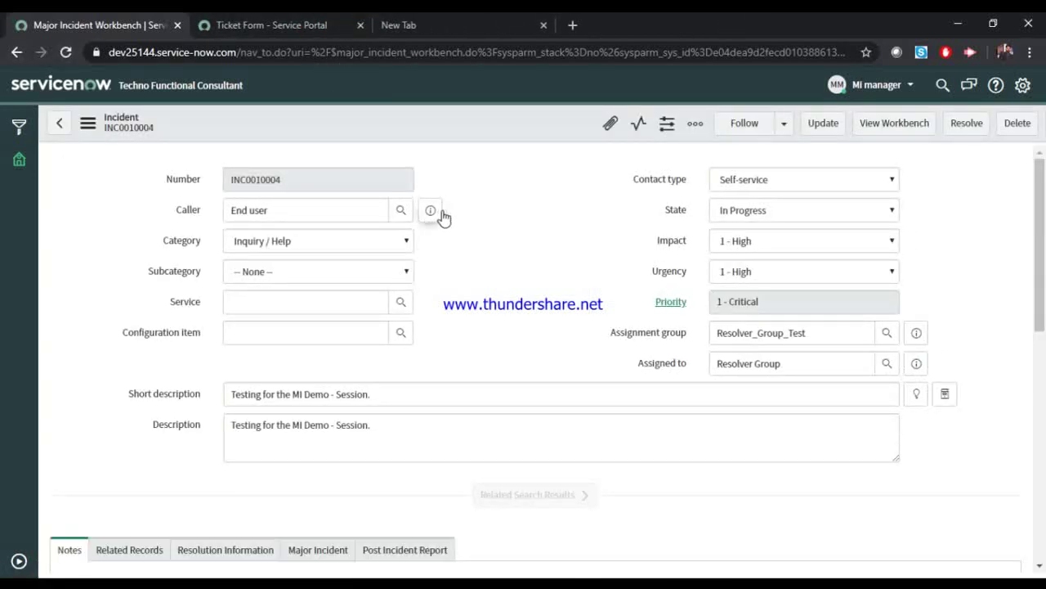
pyautogui.scroll(-4, 513, 234)
pyautogui.scroll(-15, 513, 234)
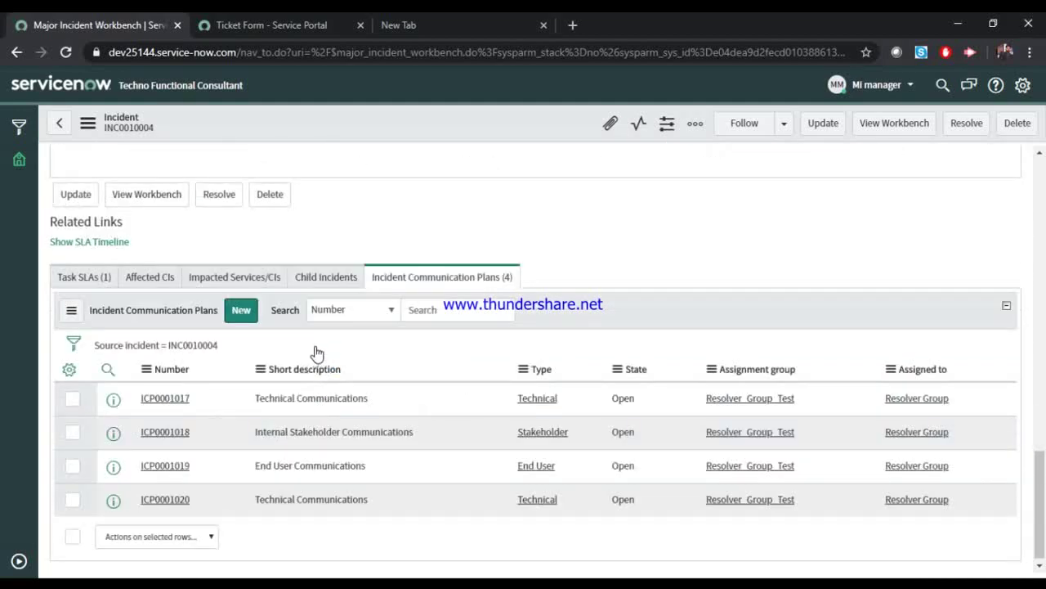
pyautogui.scroll(-15, 577, 395)
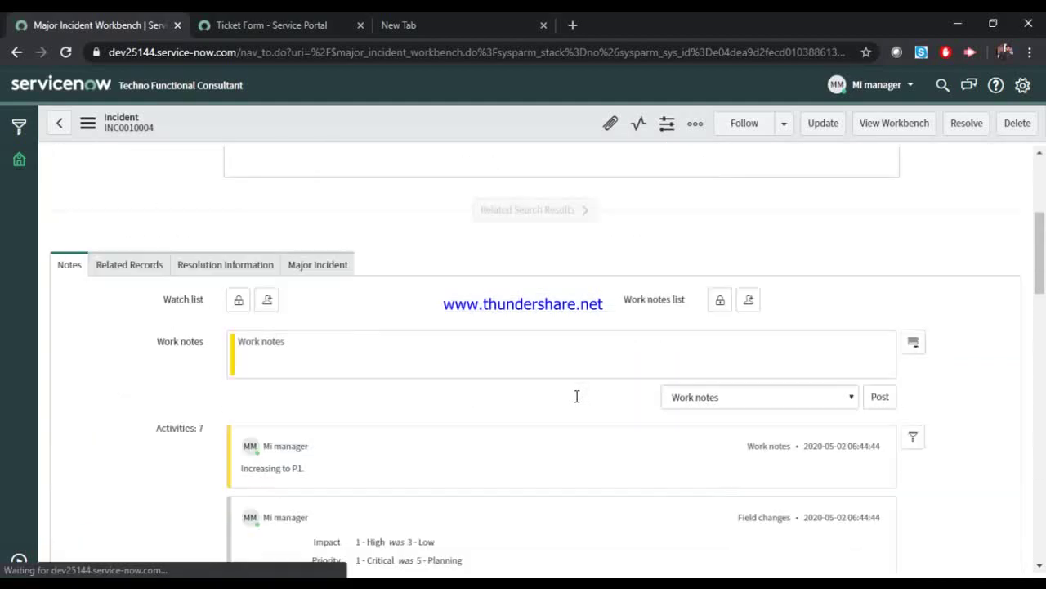
pyautogui.scroll(-4, 654, 425)
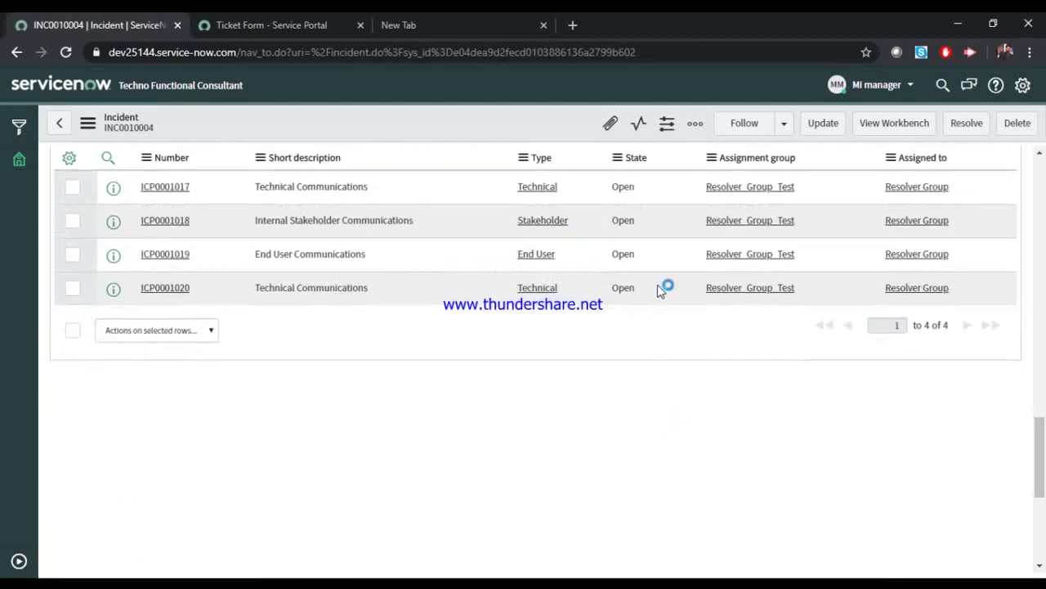
# - Set the state of the first Technical Communications plan in the incident's communication plans list to Closed
pyautogui.click(664, 196)
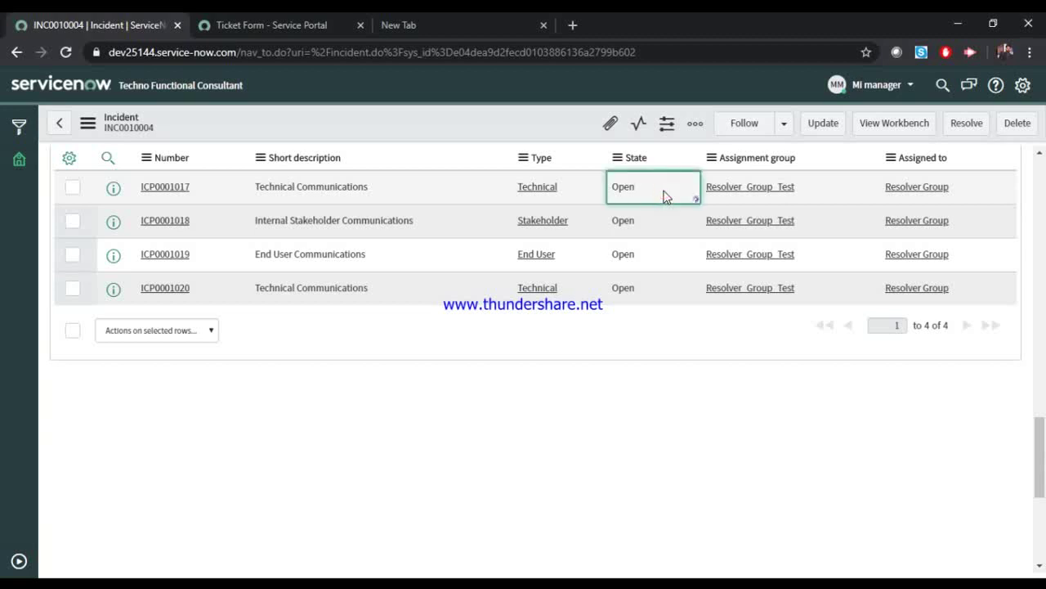
pyautogui.doubleClick(664, 197)
pyautogui.press('Down')
pyautogui.press('Up')
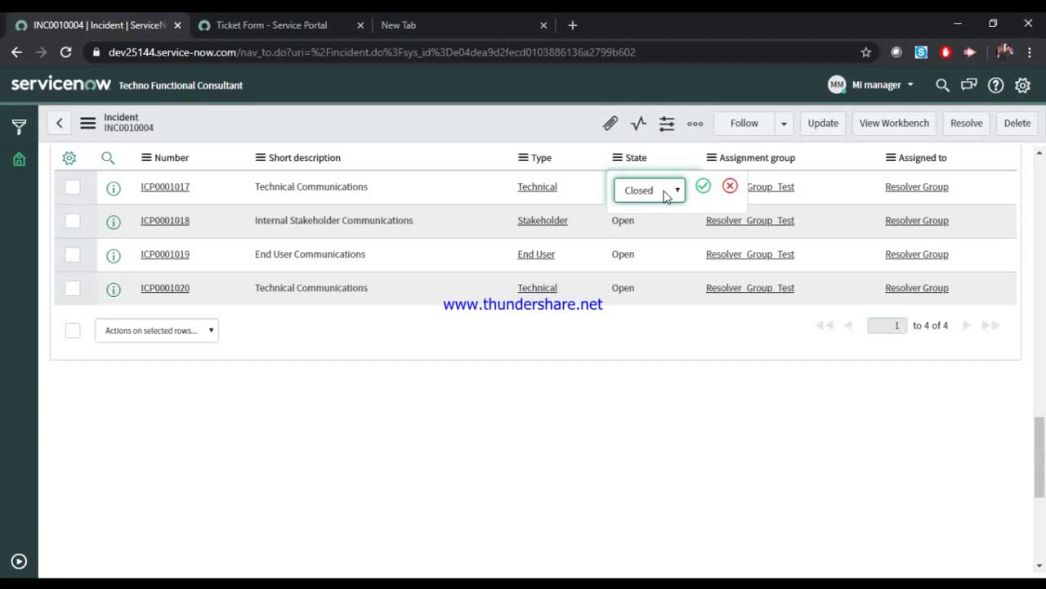
pyautogui.press('Return')
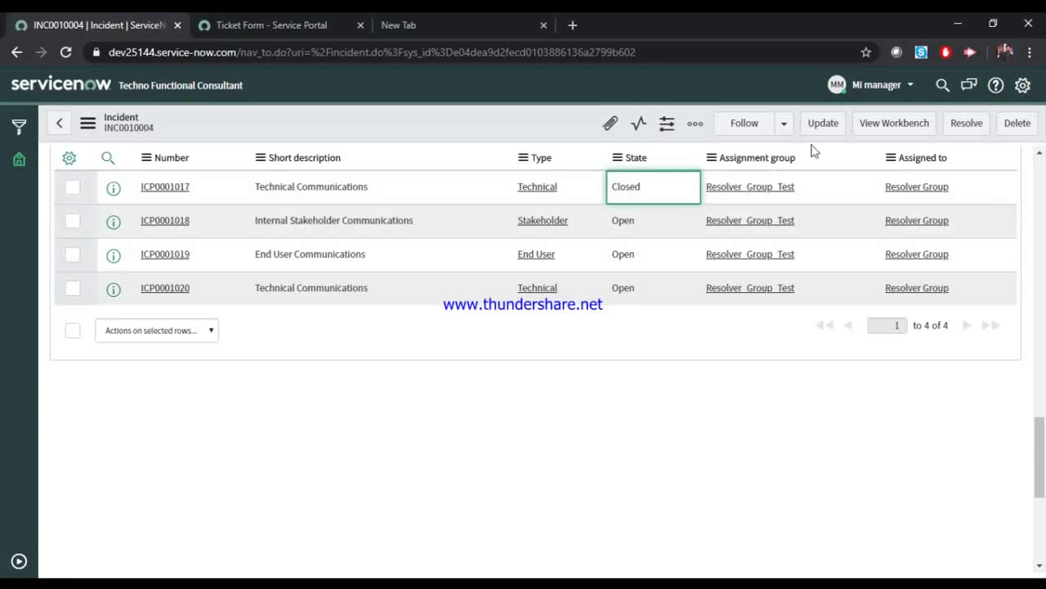
# - Set the state of the Internal Stakeholder Communications plan to Closed
pyautogui.doubleClick(670, 226)
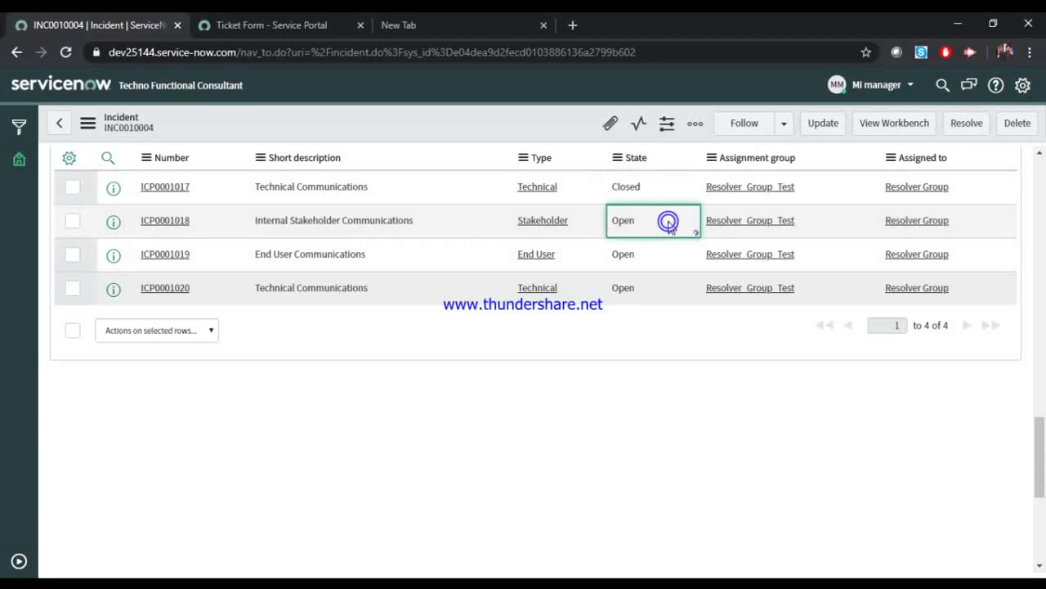
pyautogui.press('Down')
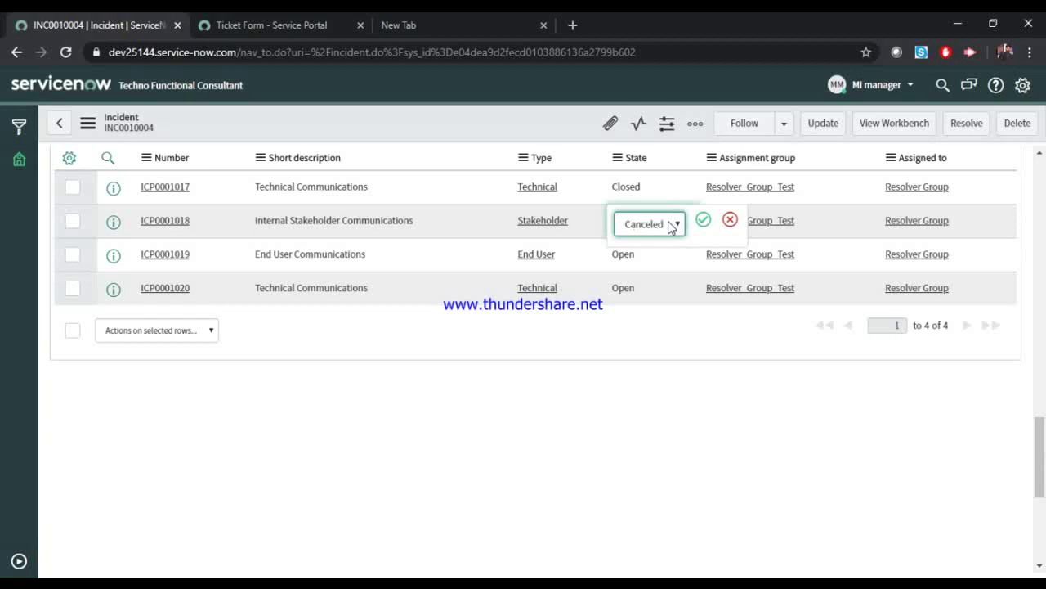
pyautogui.press('Down')
pyautogui.press('Return')
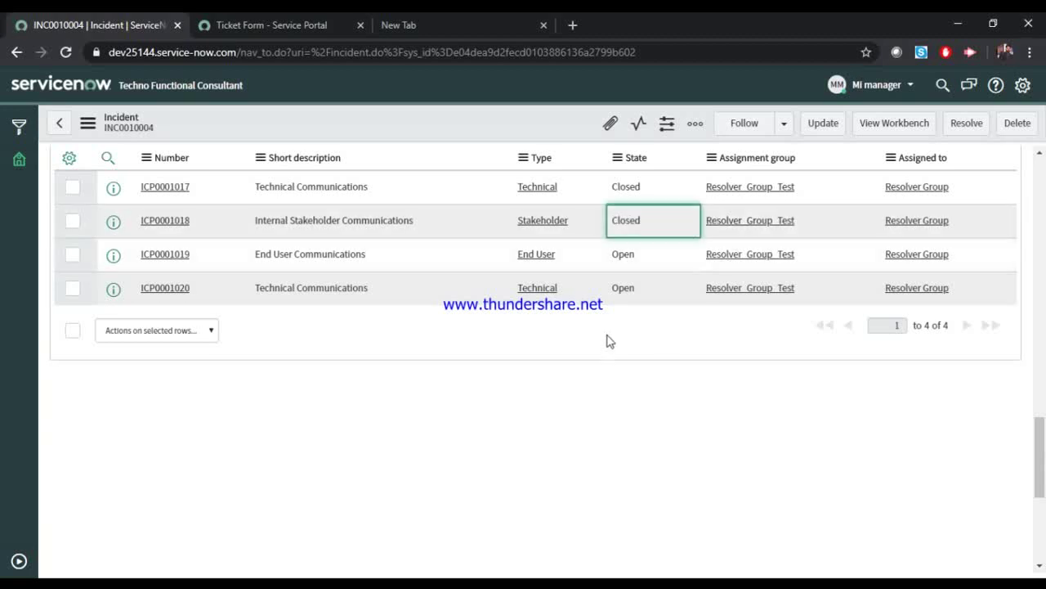
# - Resolve the incident with resolution code Solved (Work Around) and the resolution notes "Ok to go and resolve."
pyautogui.scroll(15, 572, 310)
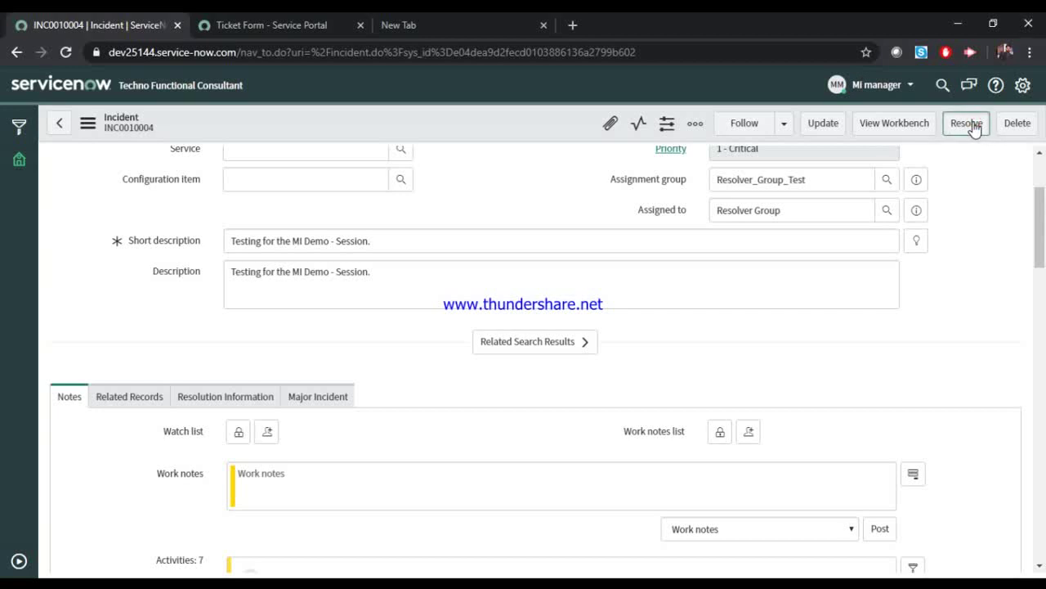
pyautogui.click(967, 123)
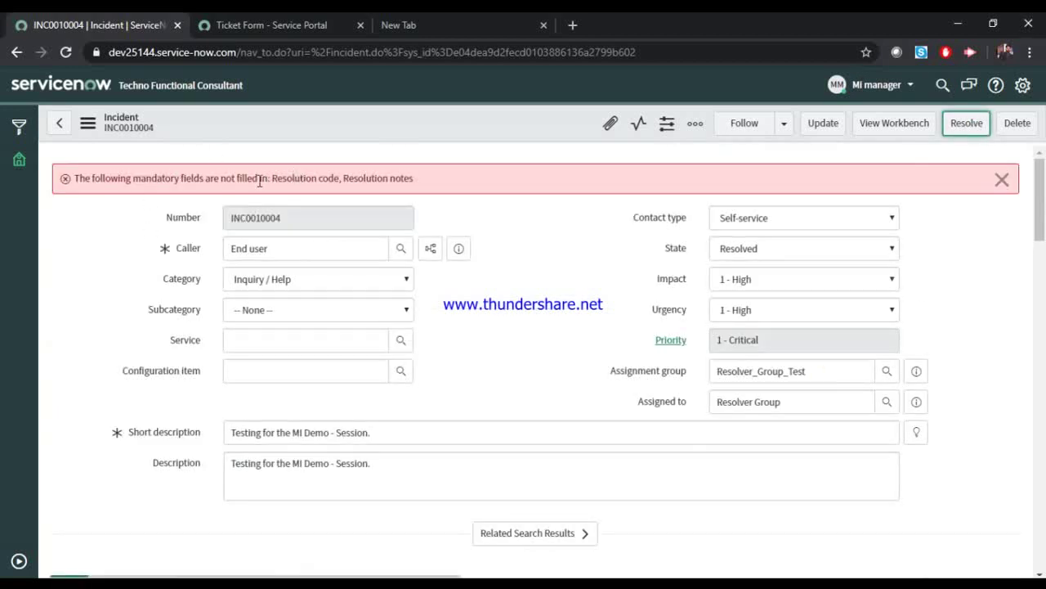
pyautogui.scroll(-4, 474, 245)
pyautogui.click(228, 283)
pyautogui.click(281, 351)
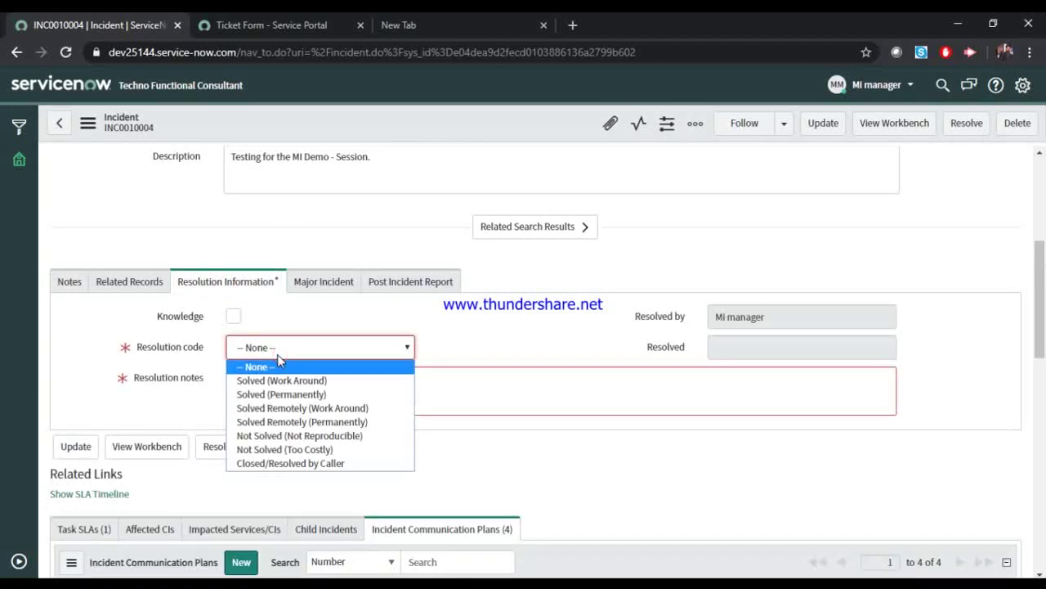
pyautogui.click(278, 381)
pyautogui.click(270, 386)
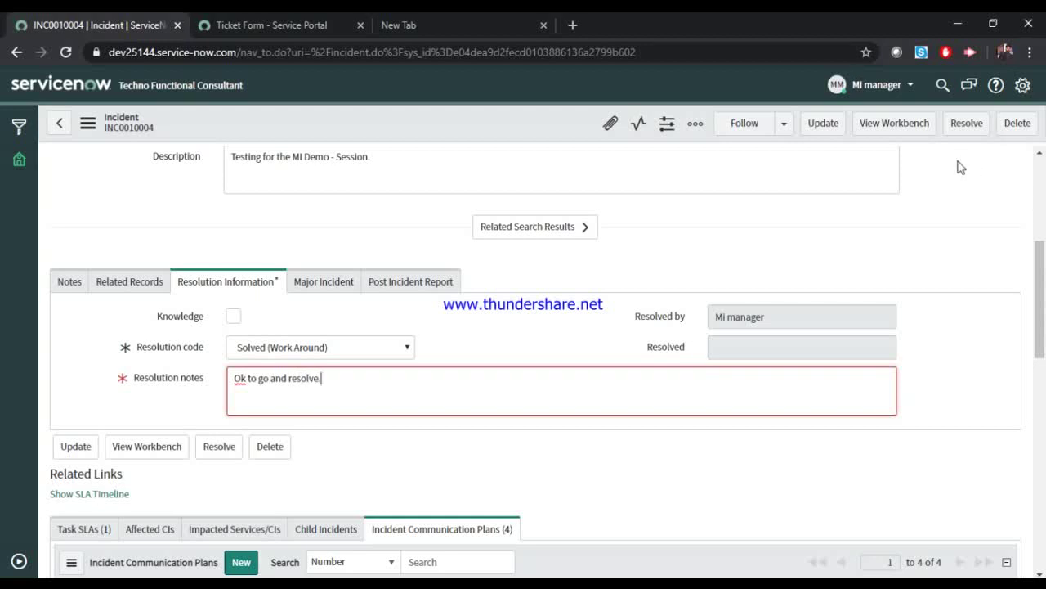
pyautogui.click(952, 125)
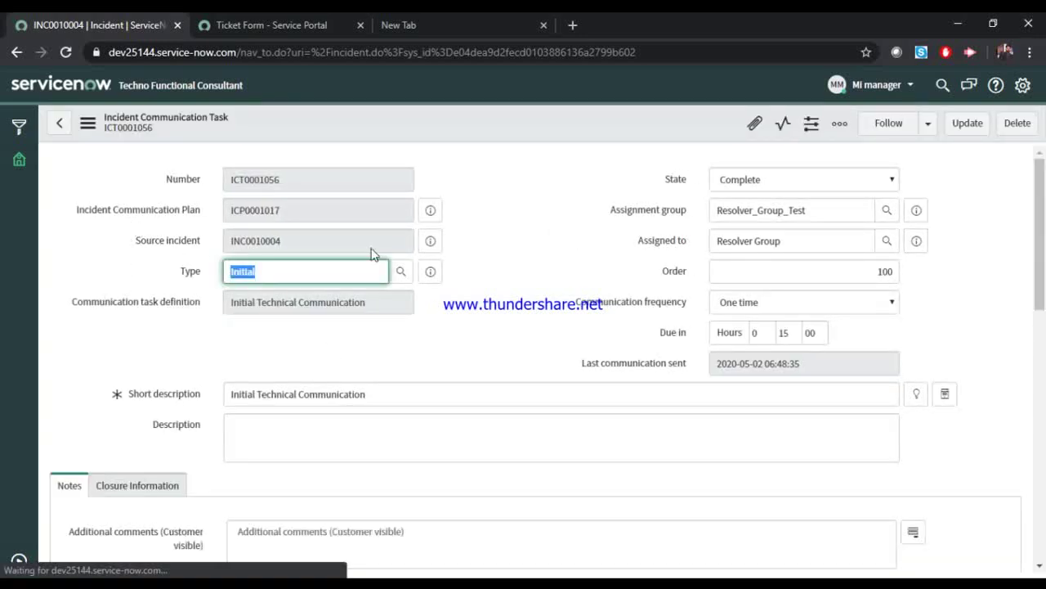
# - Open the source incident's record from the communication task and check its state and resolution information
pyautogui.click(430, 250)
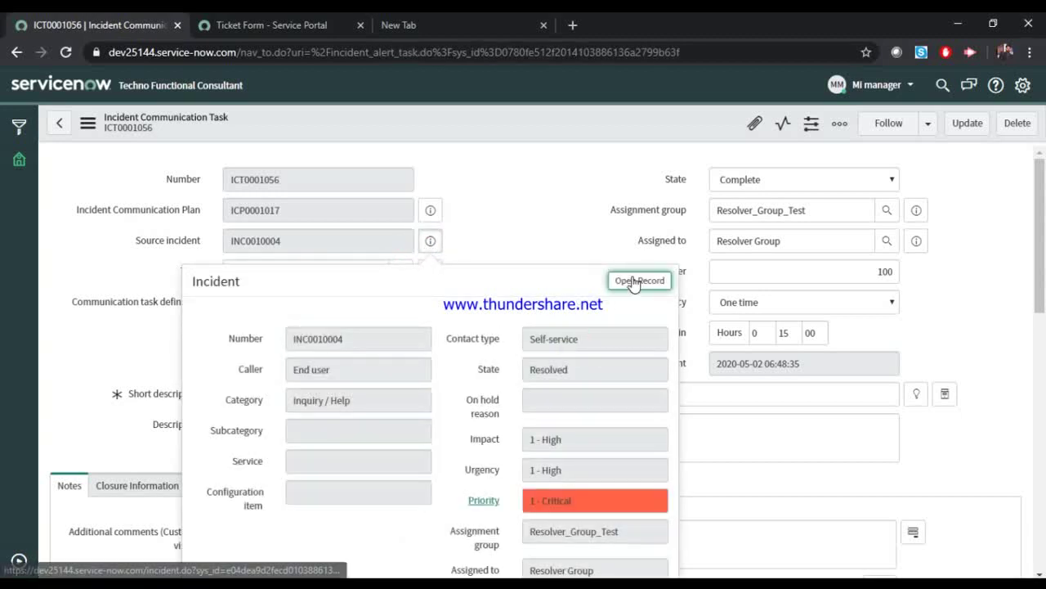
pyautogui.click(635, 280)
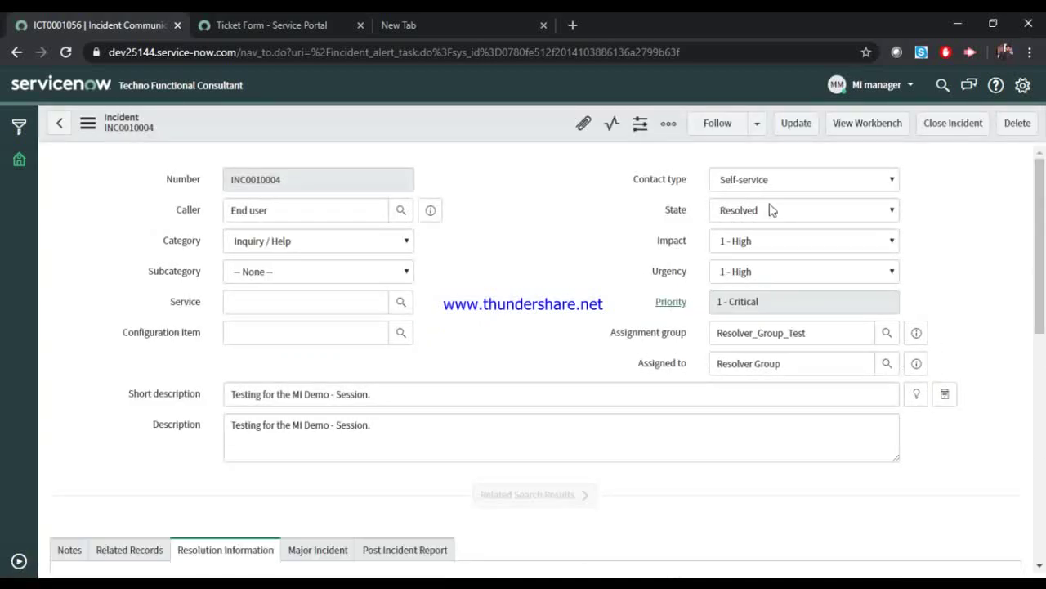
pyautogui.scroll(-4, 551, 215)
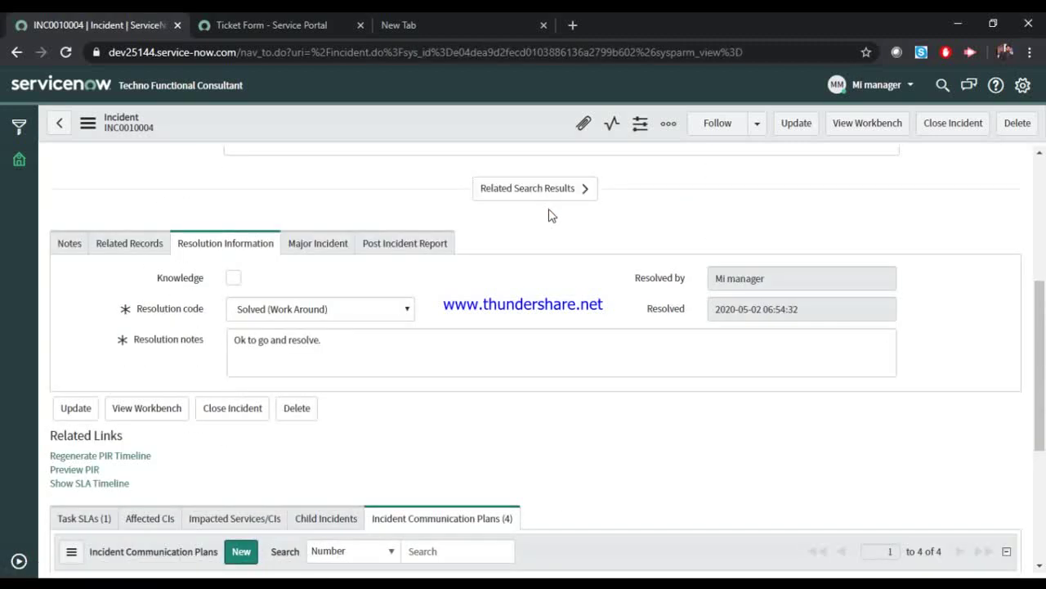
pyautogui.scroll(4, 686, 220)
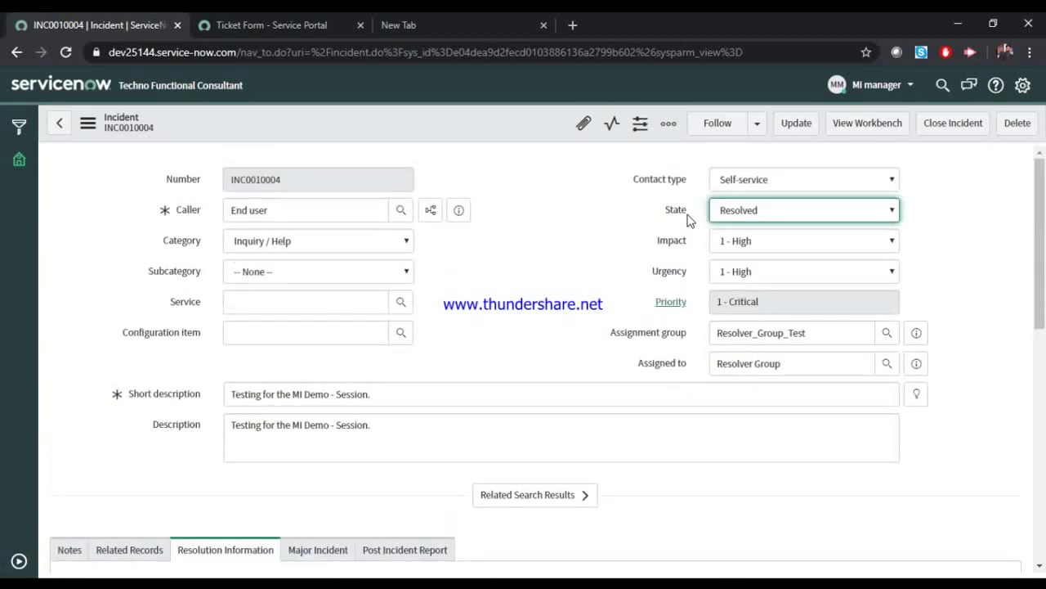
pyautogui.scroll(-2, 597, 227)
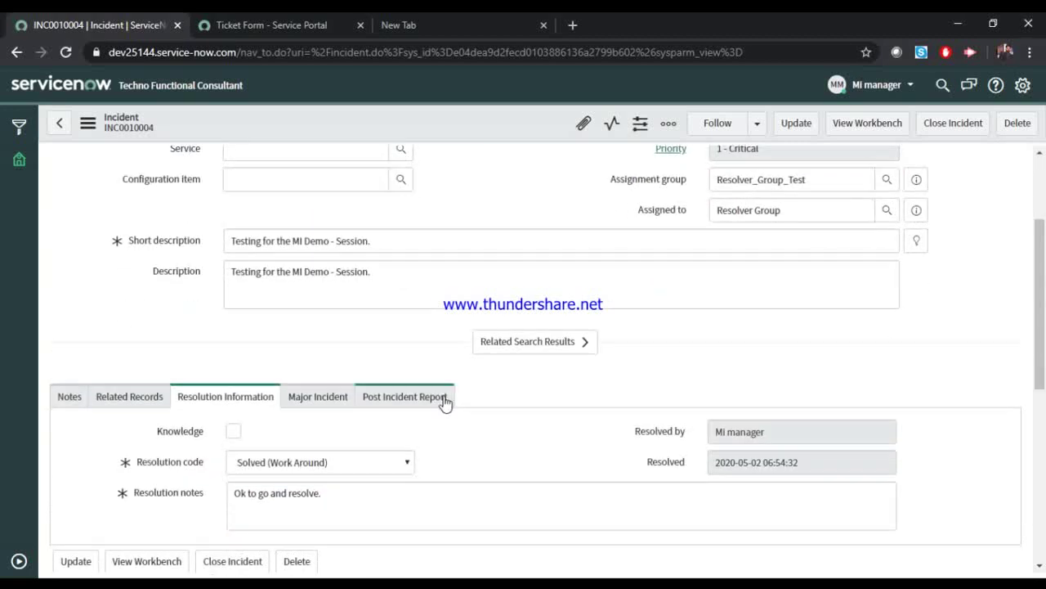
# - Enter "okay to find the issue" as the overview in the incident form's post incident report
pyautogui.click(394, 398)
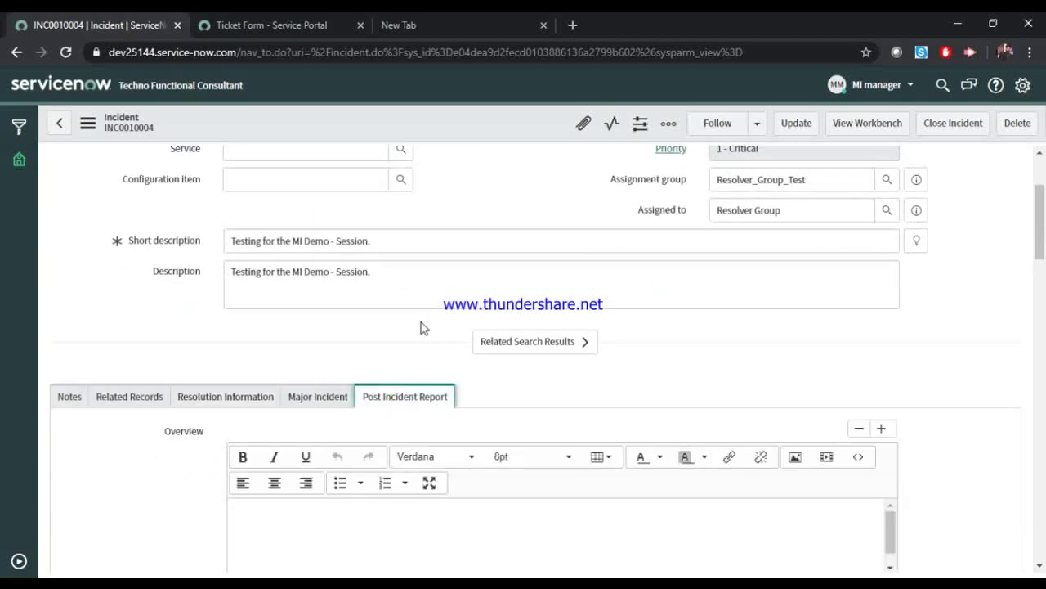
pyautogui.scroll(-1, 425, 317)
pyautogui.scroll(-4, 426, 317)
pyautogui.scroll(7, 426, 315)
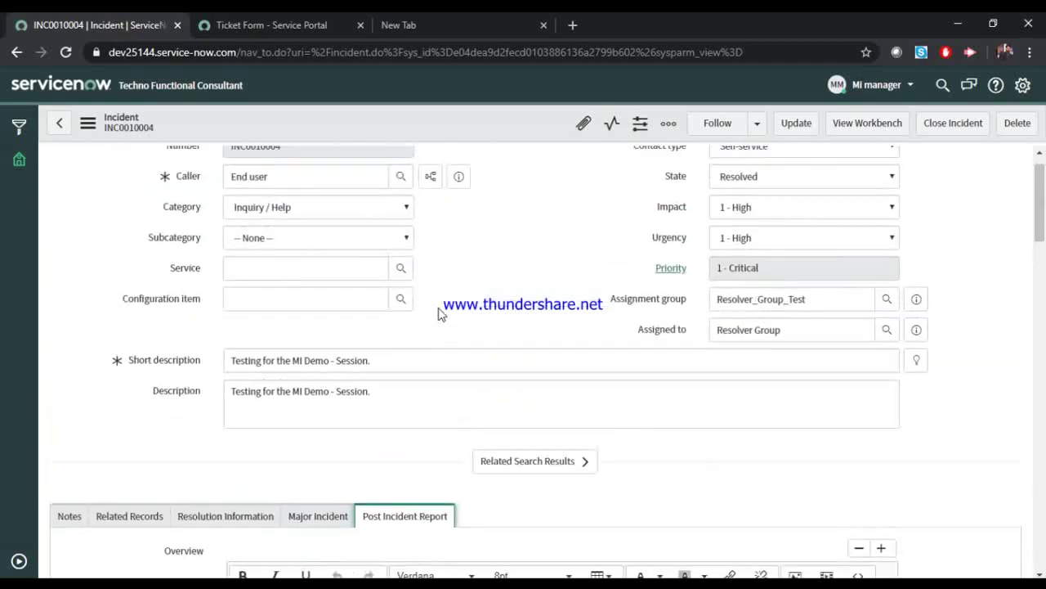
pyautogui.scroll(-3, 431, 286)
pyautogui.scroll(-2, 494, 315)
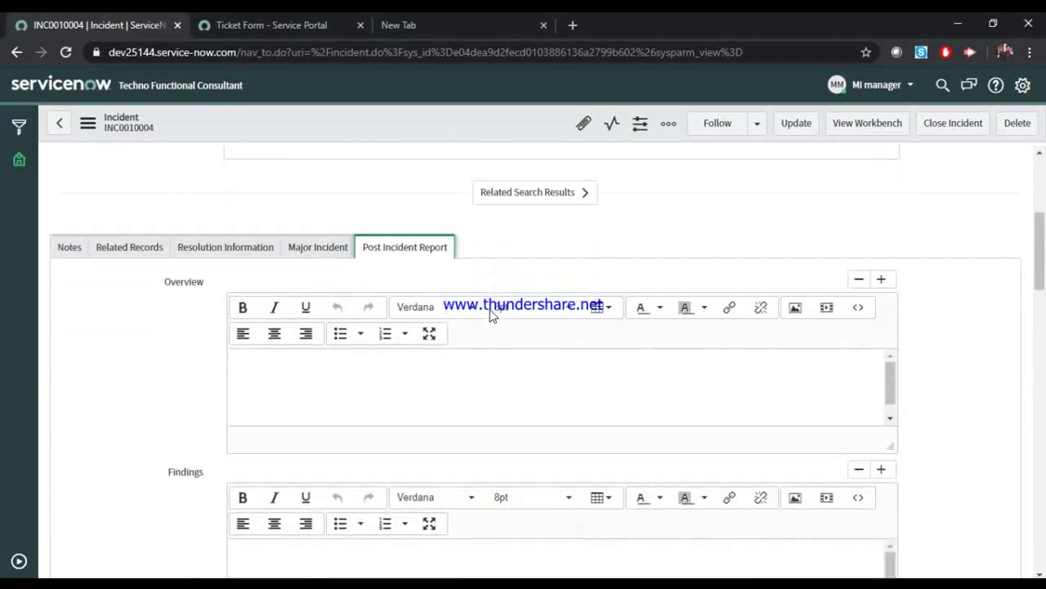
pyautogui.click(262, 315)
pyautogui.write('okay to find the issue')
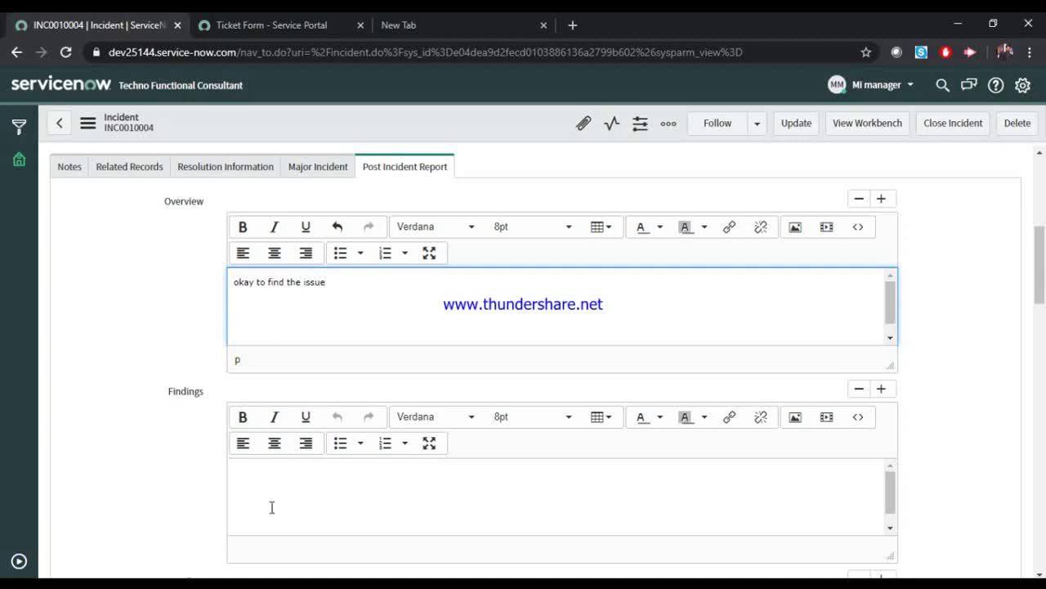
# - Enter "None" in the post incident report's findings, followed by several blank lines
pyautogui.click(272, 507)
pyautogui.write('Non')
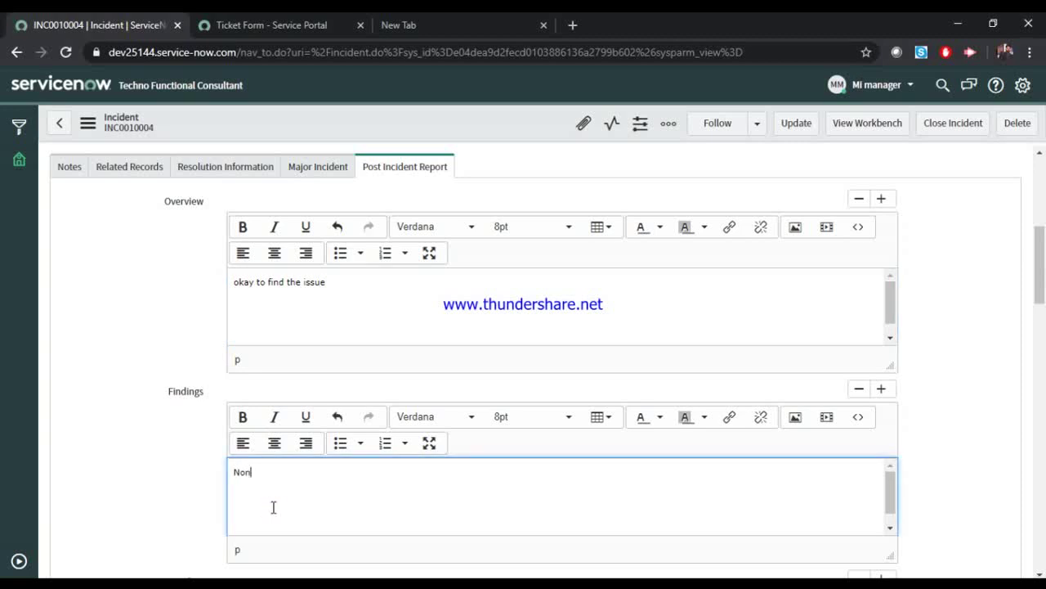
pyautogui.write('e')
pyautogui.press('Return')
pyautogui.press('Return')
pyautogui.press('Return')
pyautogui.press('Return')
pyautogui.press('Return')
pyautogui.press('Return')
# - Review the work notes and comments in the post incident report's timeline
pyautogui.scroll(-3, 273, 523)
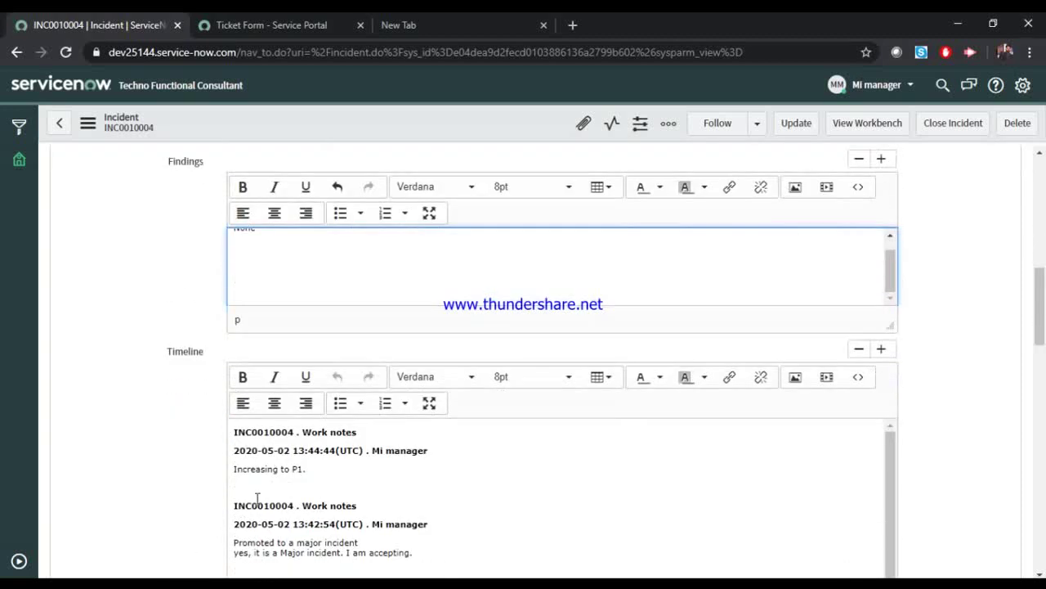
pyautogui.click(491, 489)
pyautogui.scroll(3, 500, 491)
pyautogui.scroll(-3, 500, 495)
pyautogui.scroll(-5, 533, 533)
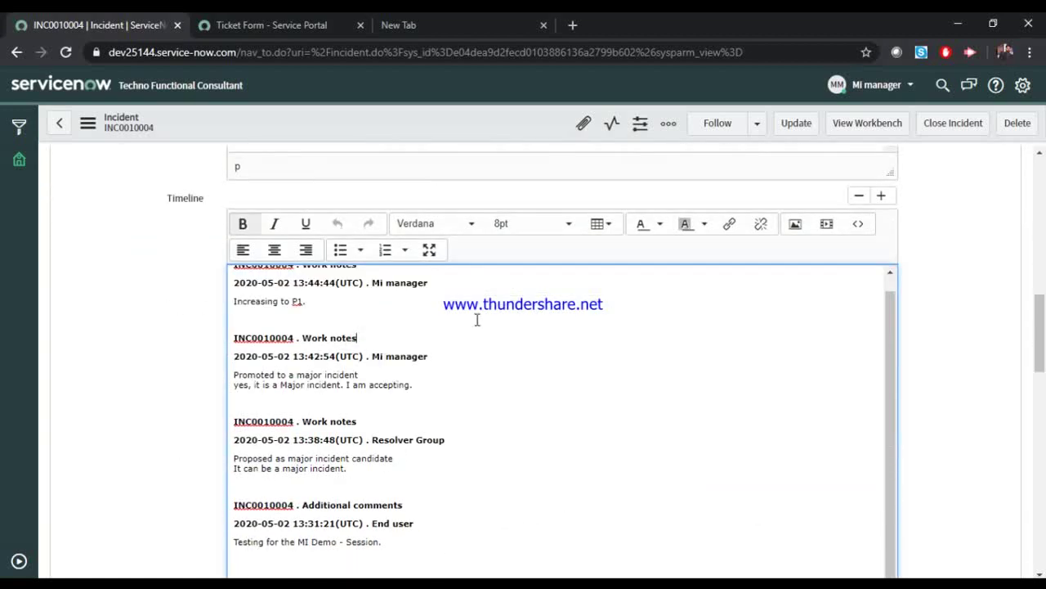
pyautogui.scroll(1, 478, 320)
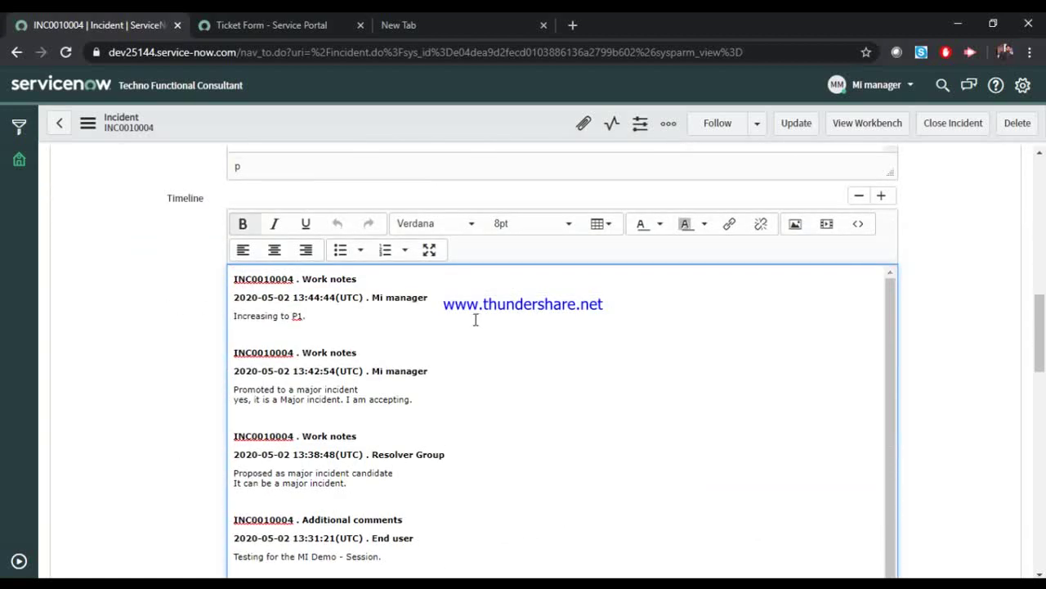
# - Open the incident's workbench, discarding the unsaved form changes, and show its post incident report's overview and findings
pyautogui.click(878, 127)
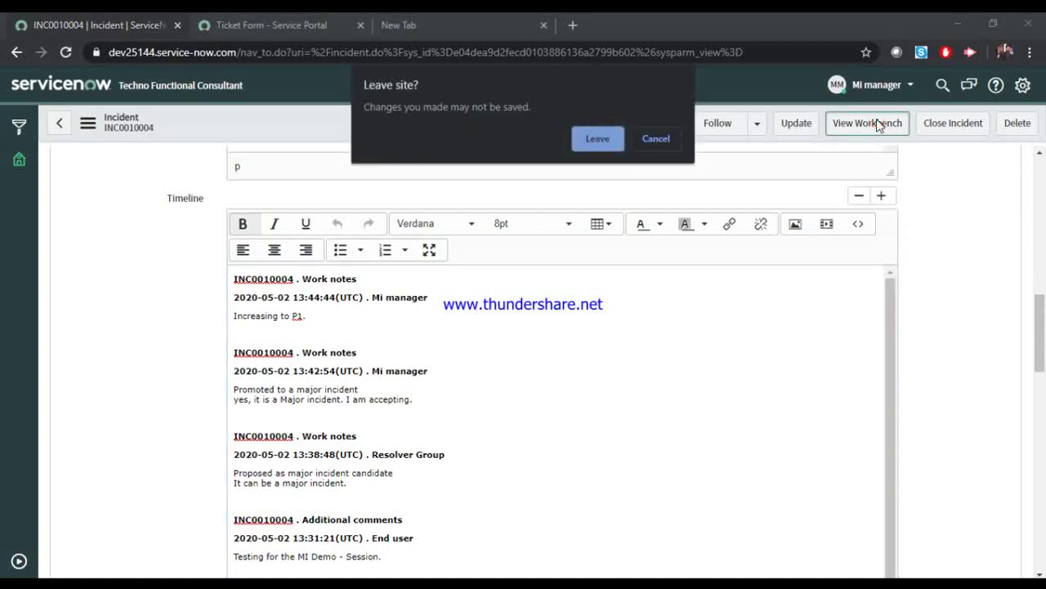
pyautogui.click(597, 139)
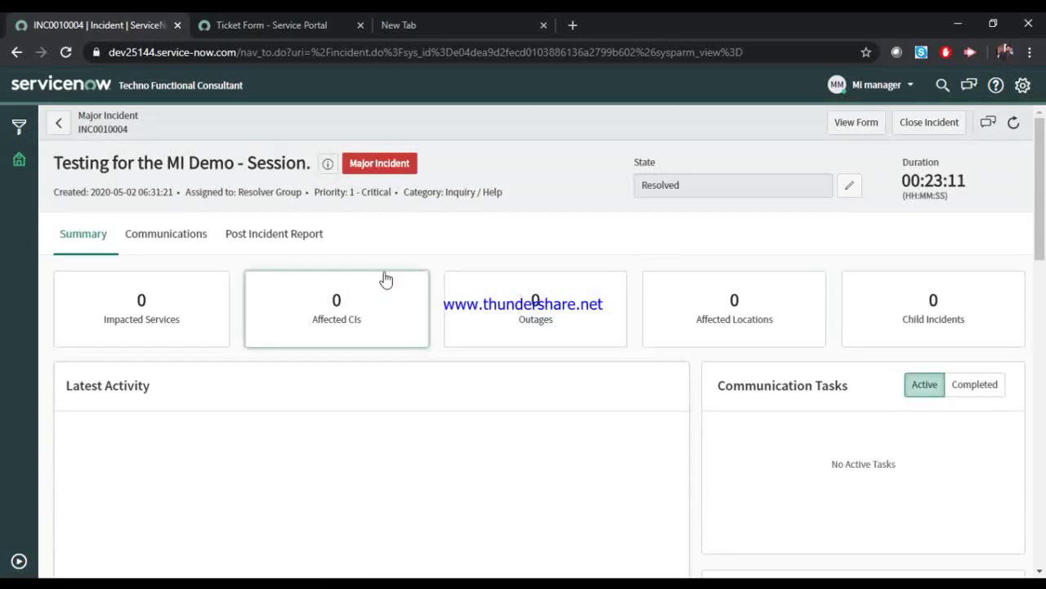
pyautogui.click(241, 237)
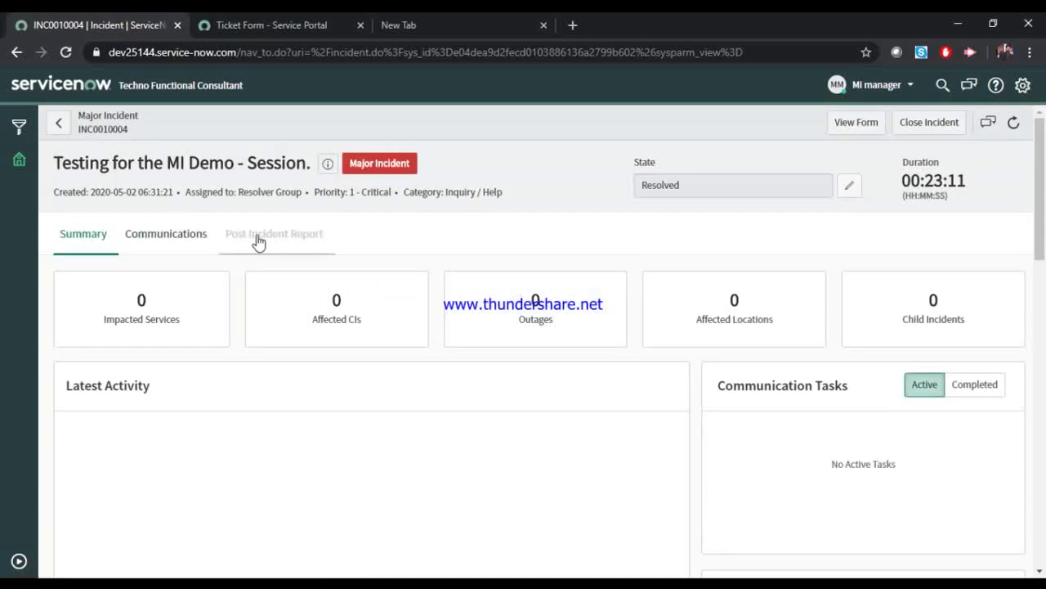
pyautogui.click(273, 237)
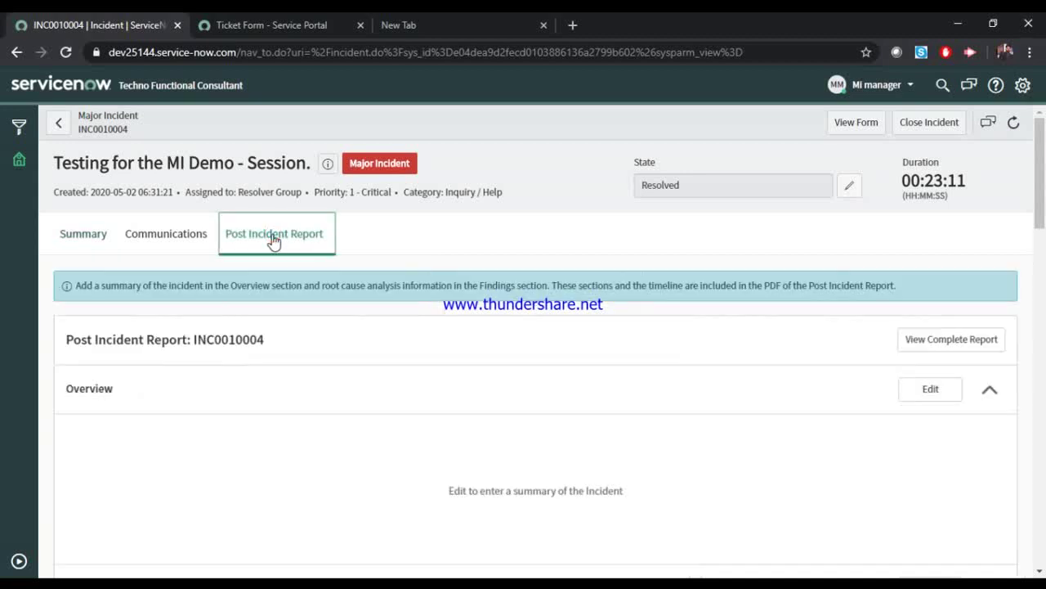
pyautogui.scroll(-1, 367, 237)
pyautogui.scroll(-2, 367, 238)
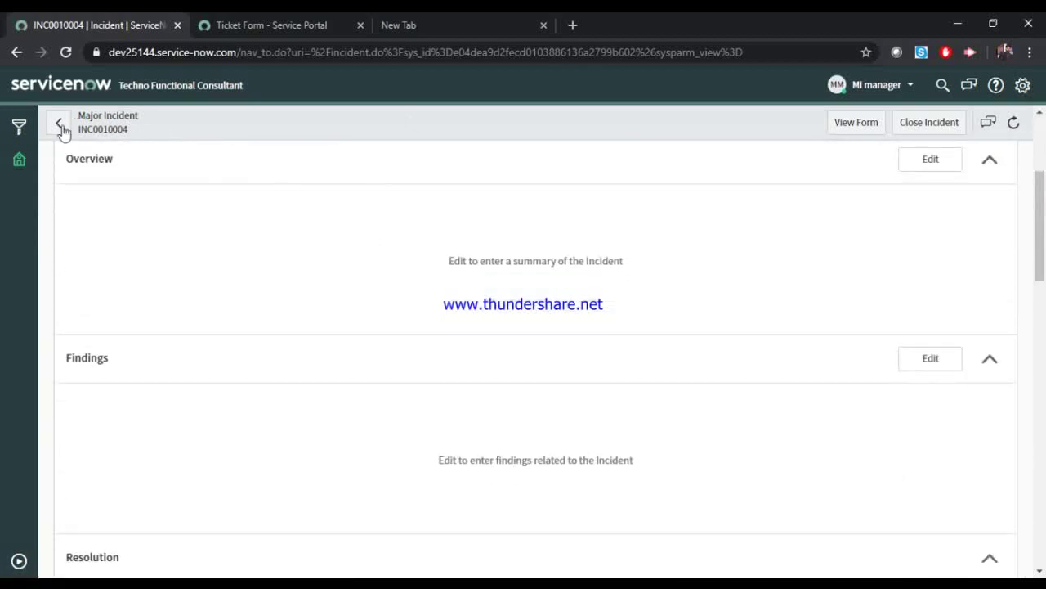
pyautogui.doubleClick(508, 262)
pyautogui.doubleClick(457, 260)
pyautogui.click(952, 160)
pyautogui.click(281, 253)
pyautogui.click(493, 262)
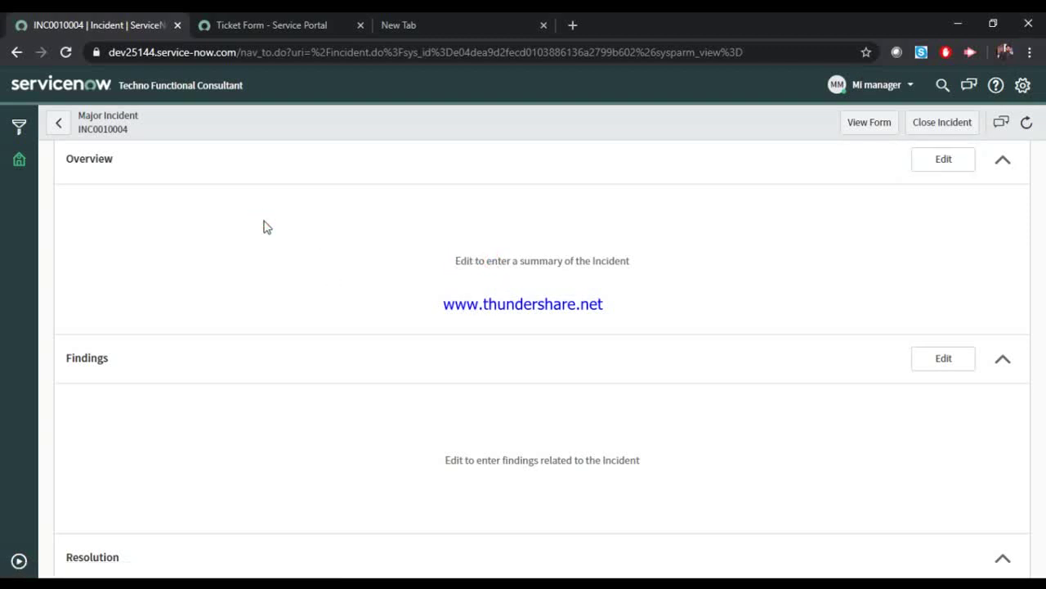
# - Enter "None cause found" as the post incident report's overview in the workbench and save it
pyautogui.click(926, 161)
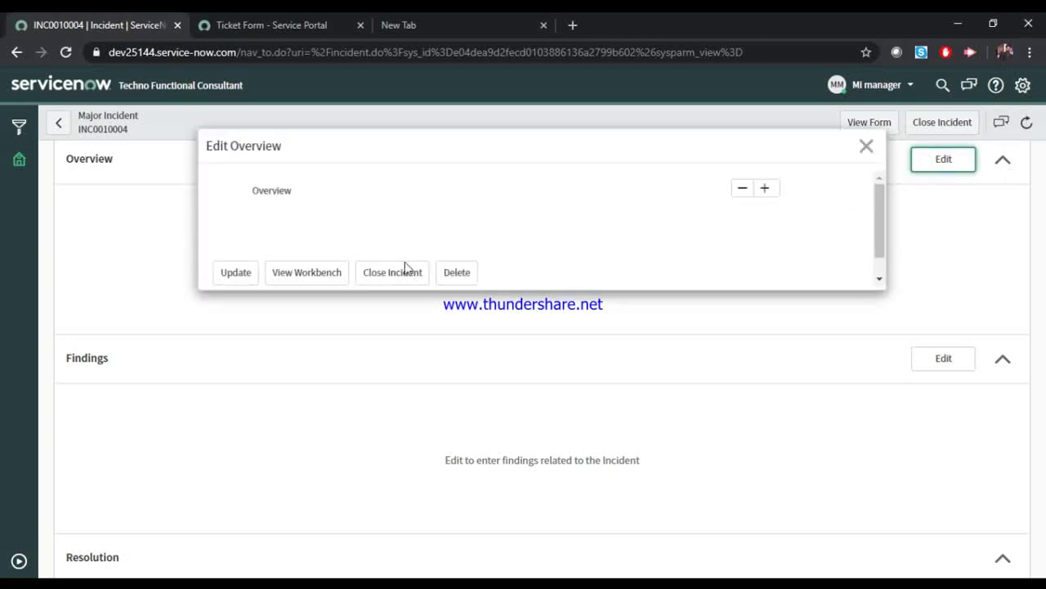
pyautogui.click(867, 146)
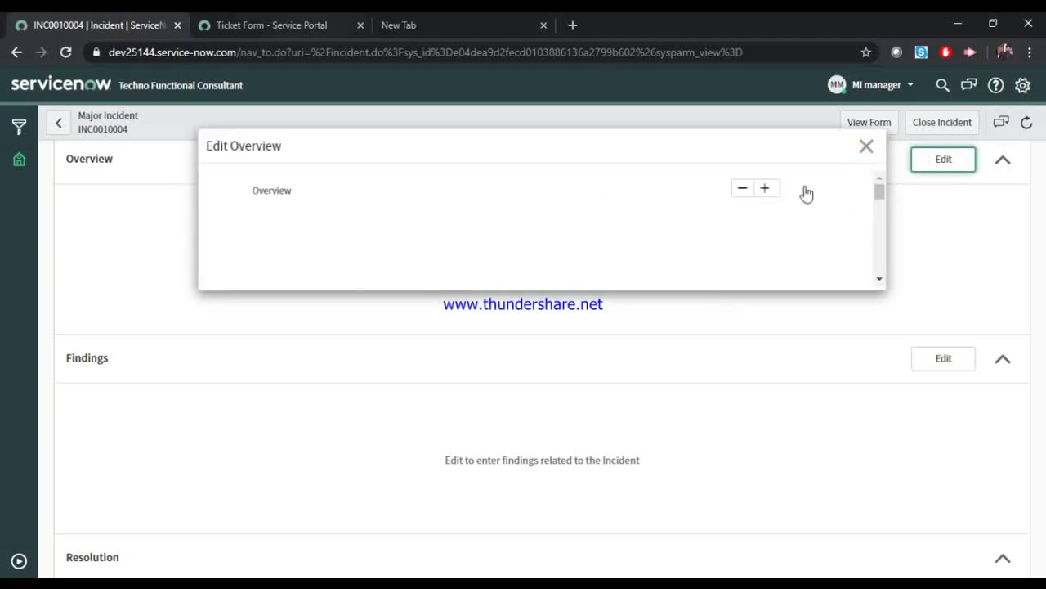
pyautogui.click(865, 149)
pyautogui.click(525, 270)
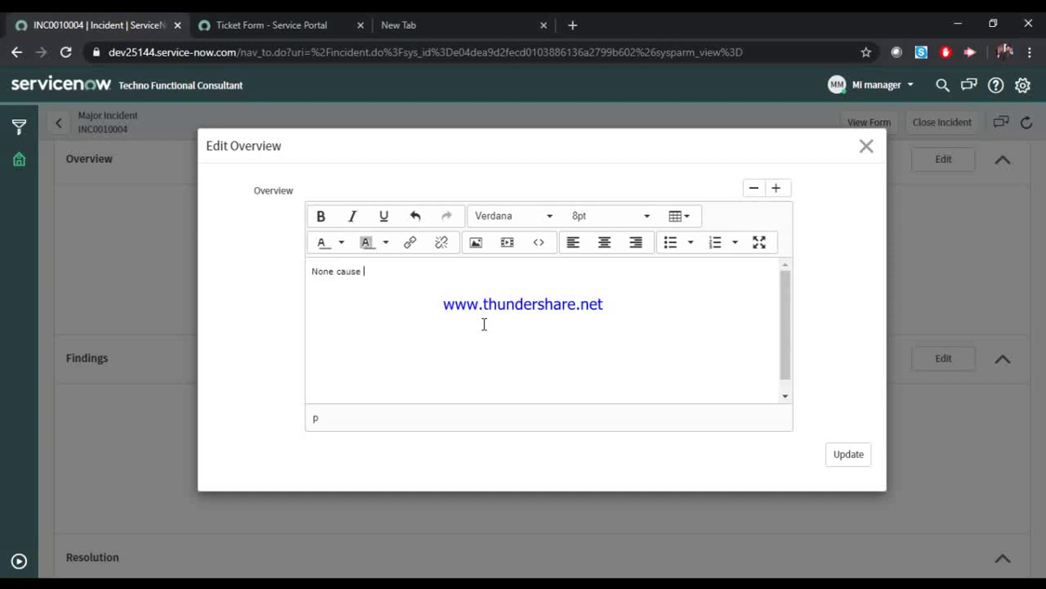
pyautogui.hotkey('ctrl', 'a')
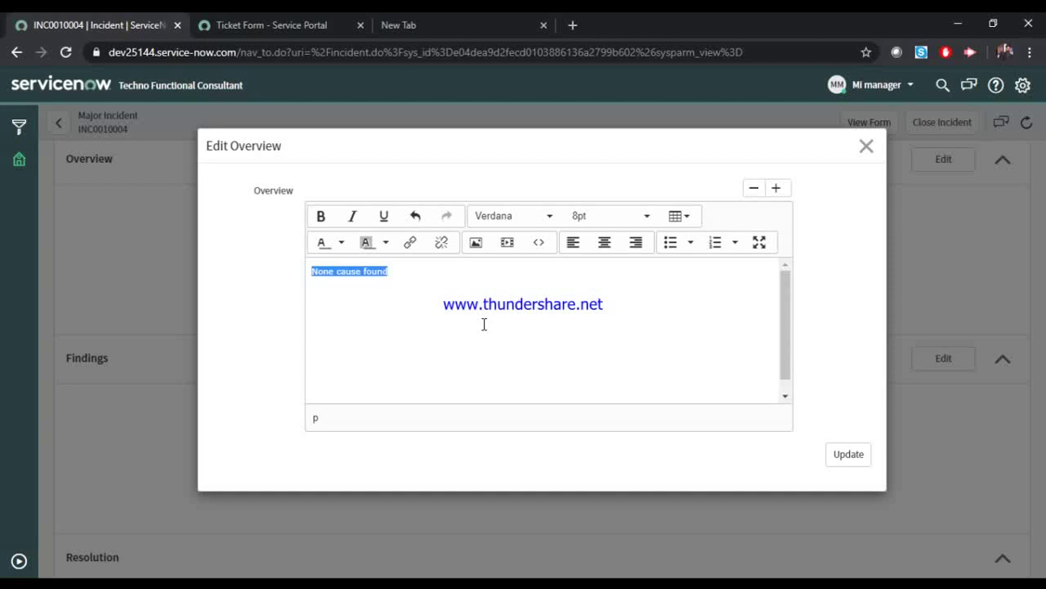
pyautogui.click(851, 455)
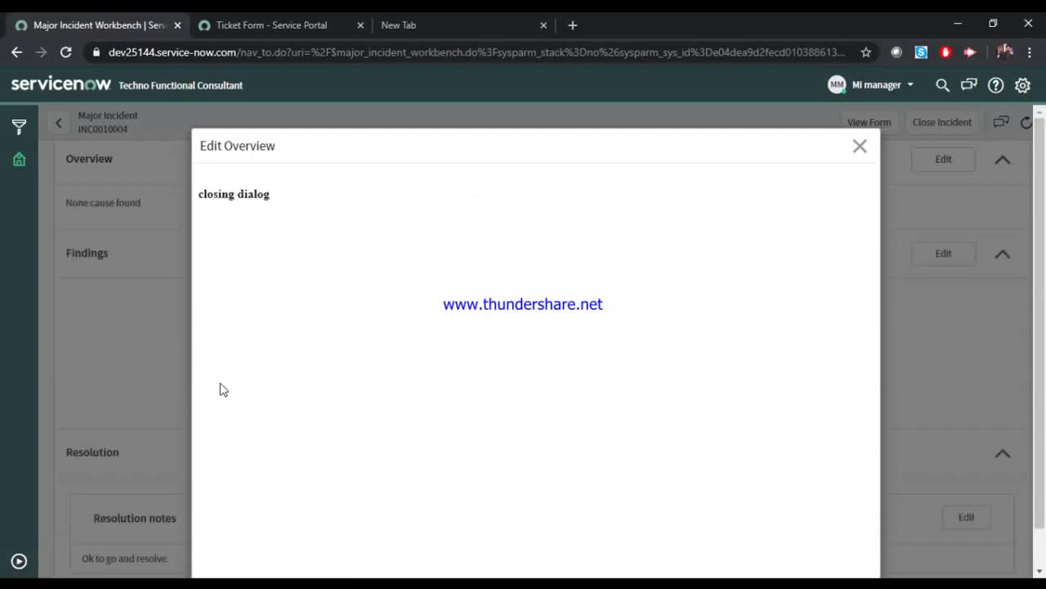
# - Dismiss the post incident report's overview editor and return to the major incident workbench
pyautogui.click(863, 150)
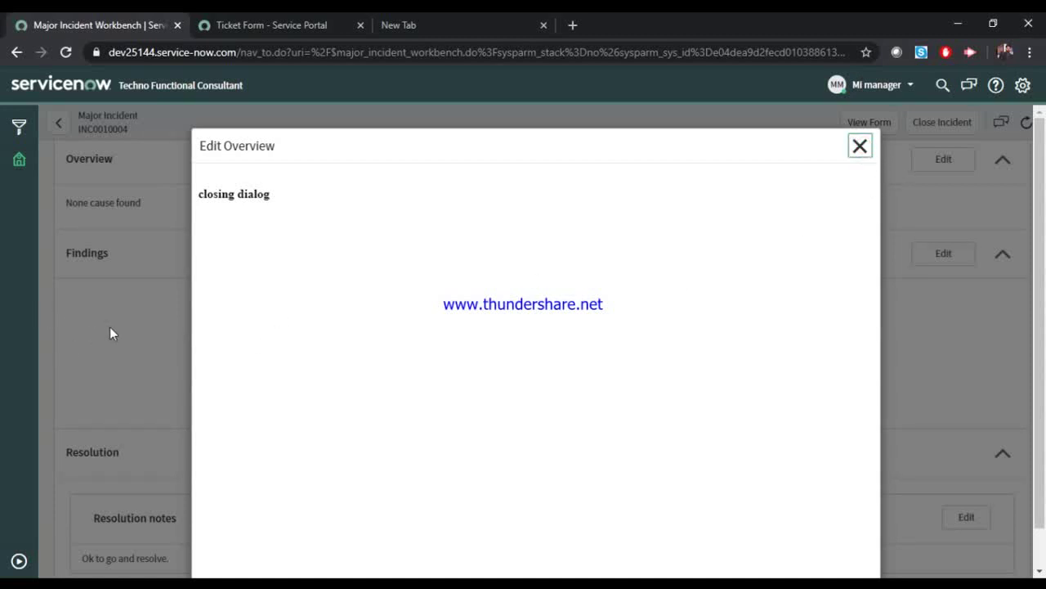
pyautogui.click(854, 147)
pyautogui.click(943, 334)
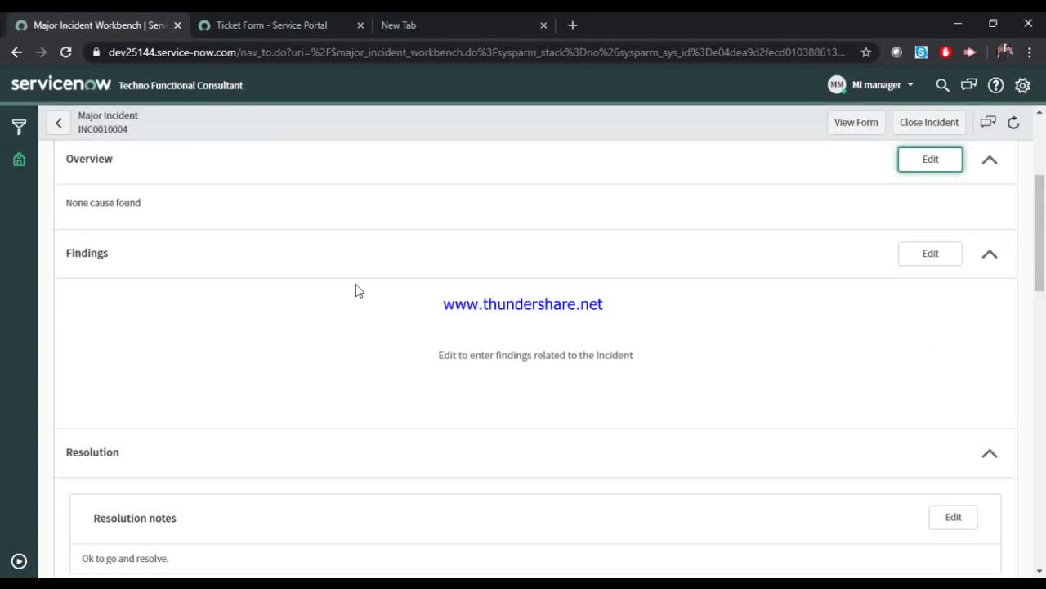
# - Close the major incident from the workbench, keeping the existing resolution code and notes, and check its state
pyautogui.scroll(-1, 425, 271)
pyautogui.scroll(-3, 425, 272)
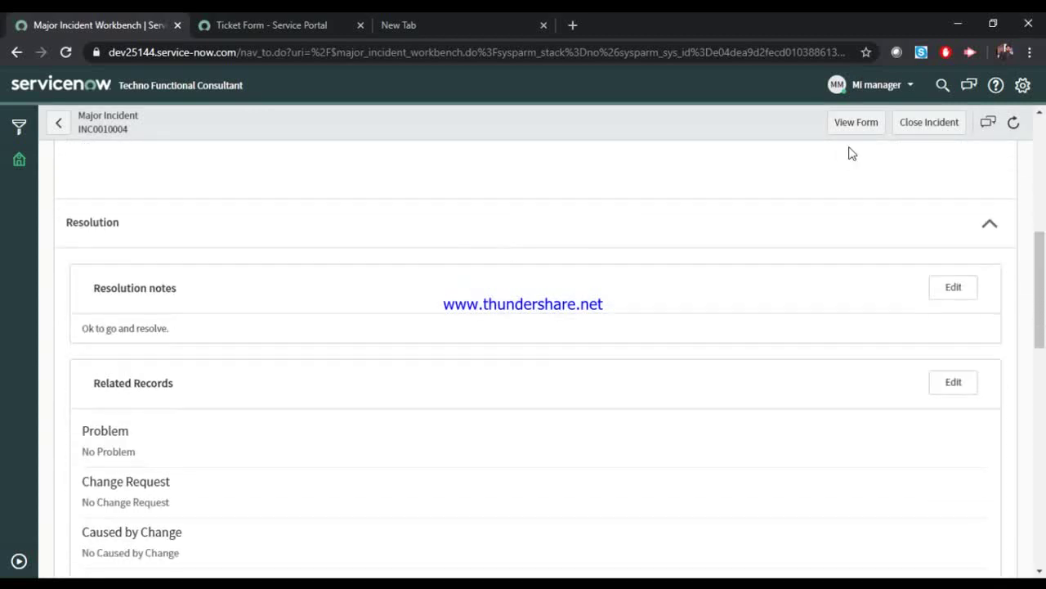
pyautogui.click(916, 129)
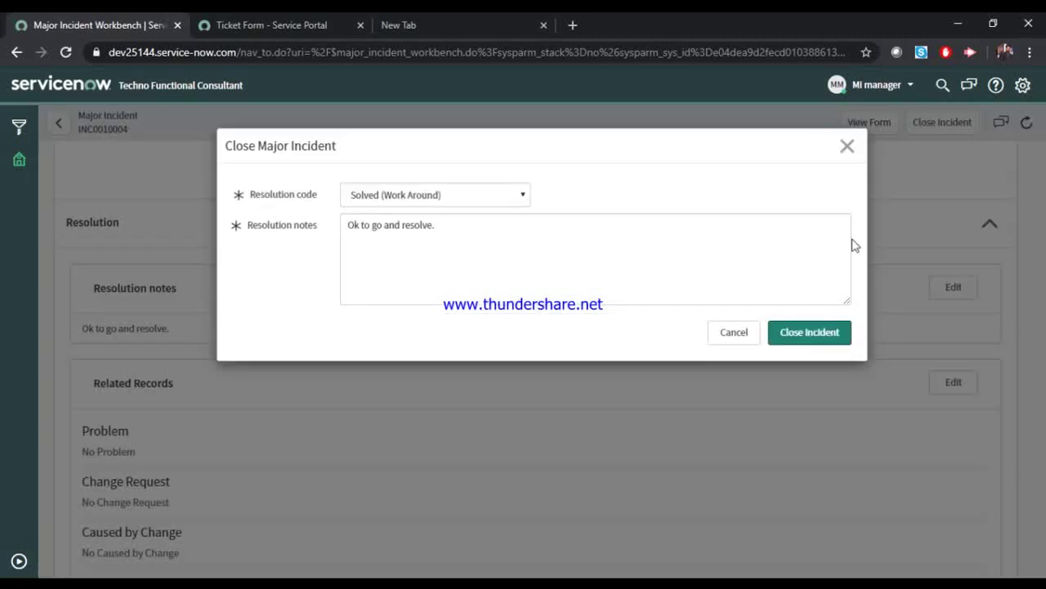
pyautogui.click(807, 328)
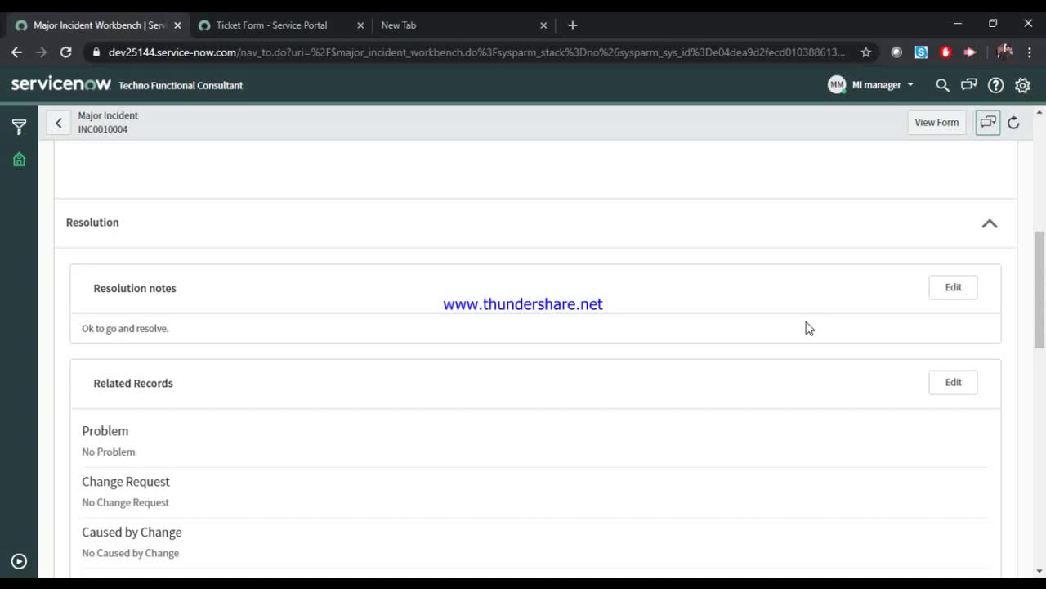
pyautogui.scroll(4, 806, 327)
pyautogui.scroll(2, 806, 328)
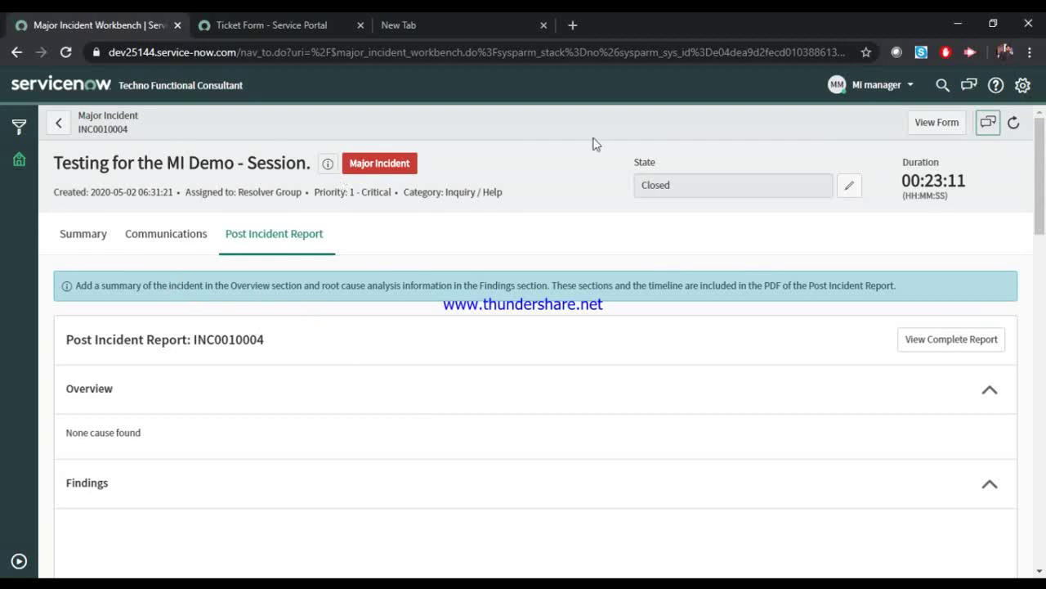
# - Open the incident's form and review the overview, findings and timeline in its post incident report
pyautogui.click(941, 124)
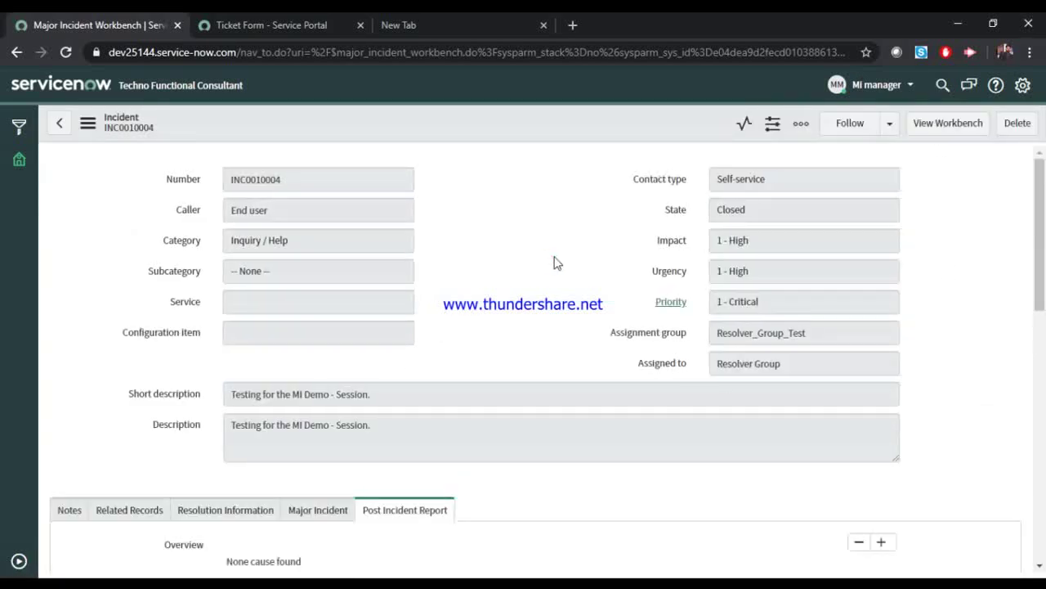
pyautogui.scroll(-3, 535, 232)
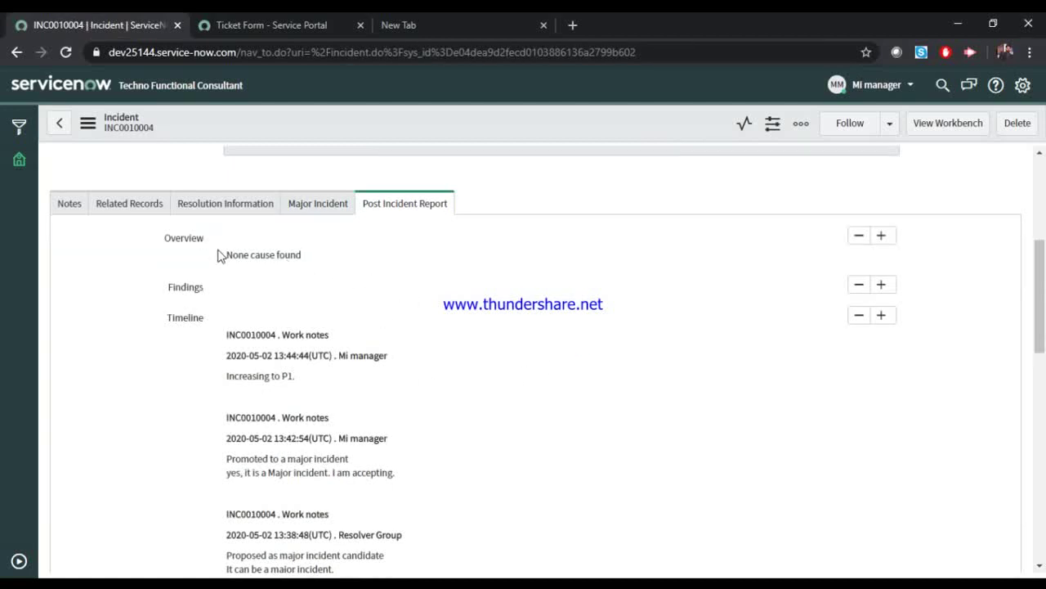
pyautogui.scroll(-3, 463, 313)
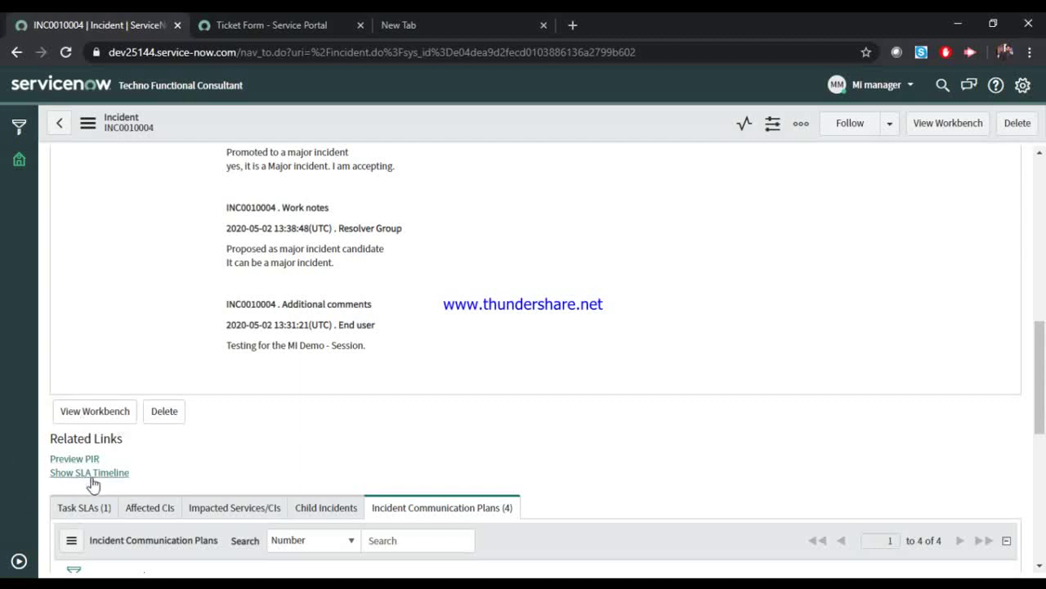
# - Show the incident's task SLAs and examine the resolution SLA's stage, business time left and elapsed time
pyautogui.scroll(-2, 360, 437)
pyautogui.click(66, 274)
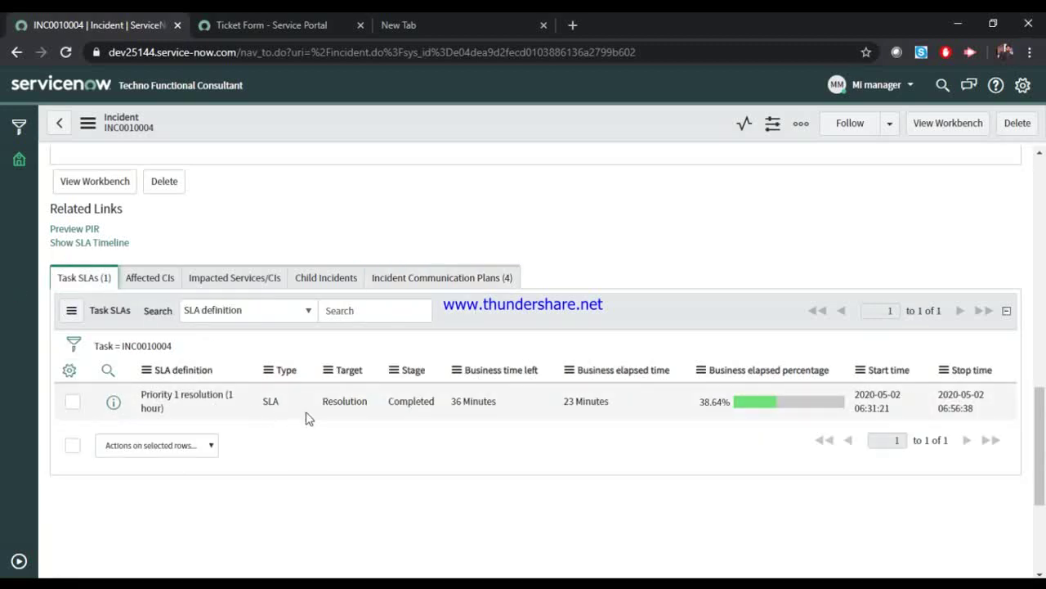
pyautogui.moveTo(313, 407); pyautogui.dragTo(535, 434)
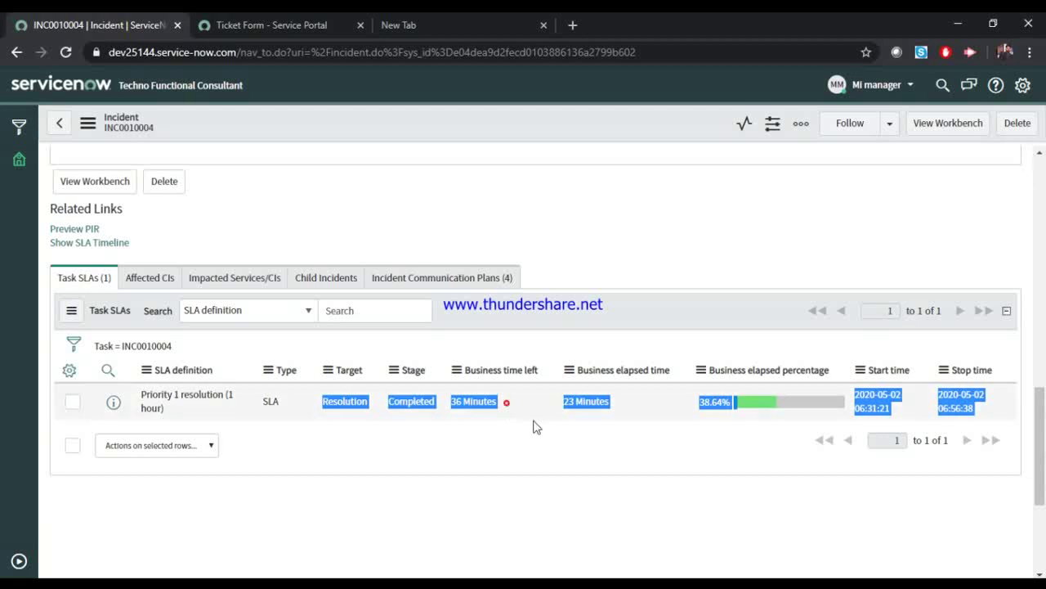
pyautogui.click(502, 403)
pyautogui.moveTo(633, 406); pyautogui.dragTo(556, 406)
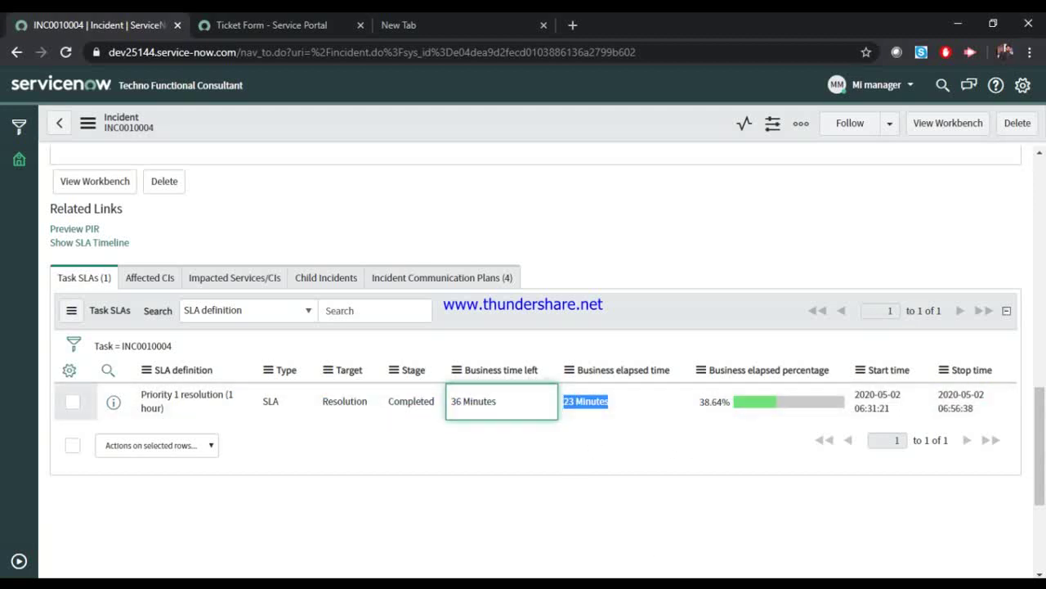
# - Switch to the training presentation in PowerPoint and show the feedback slide, slide 2, zoomed out to 80%
pyautogui.click(782, 530)
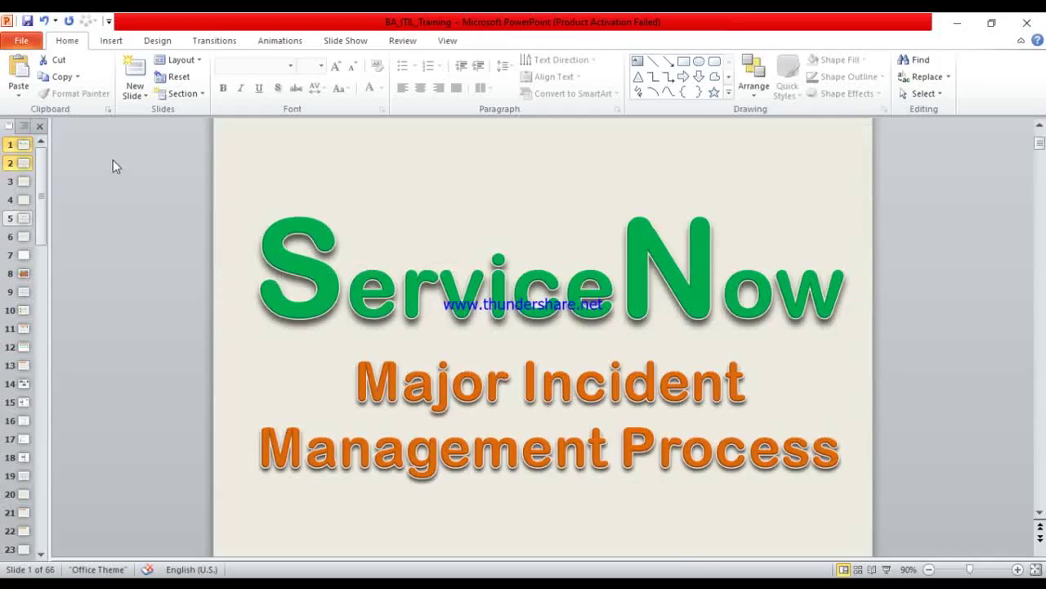
pyautogui.click(22, 164)
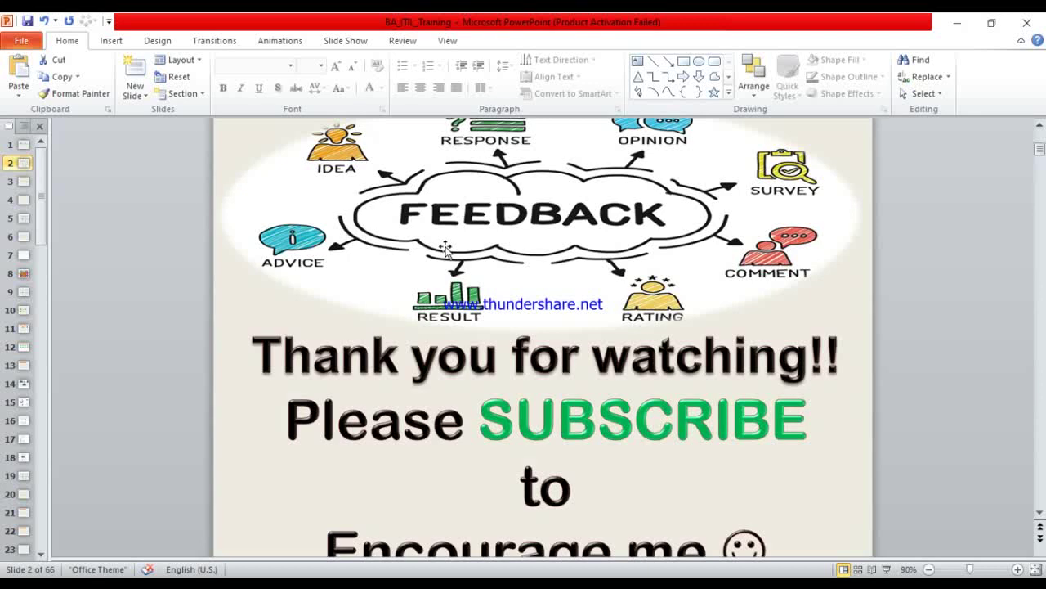
pyautogui.click(929, 569)
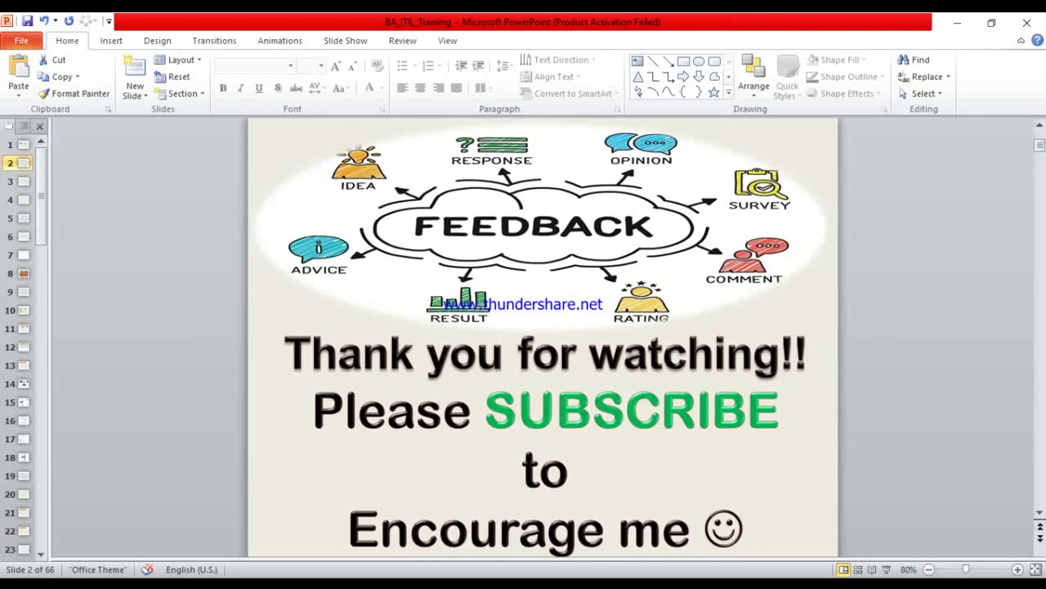